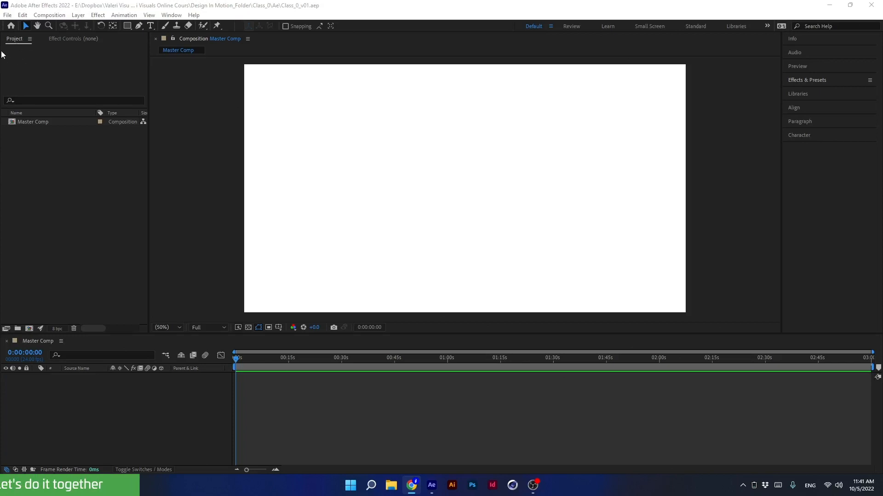
- Show the Effect Controls panel and narrow the panel group it shares with the Project panel
click(58, 184)
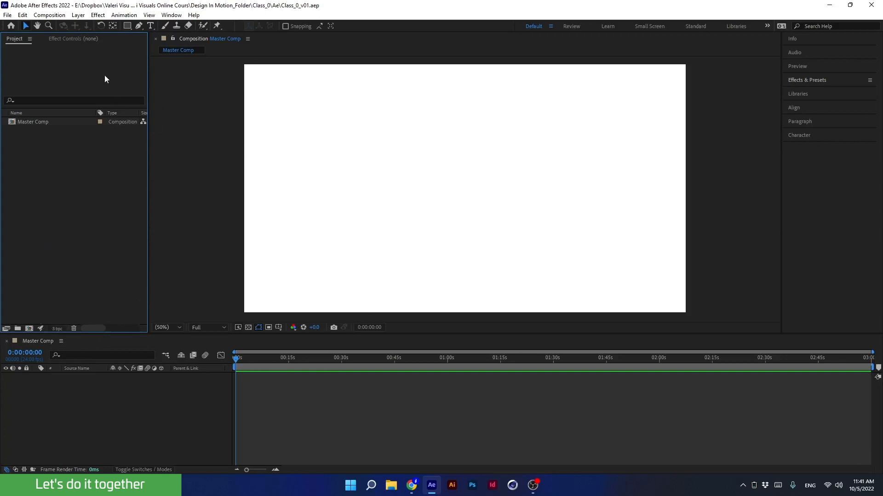
click(61, 40)
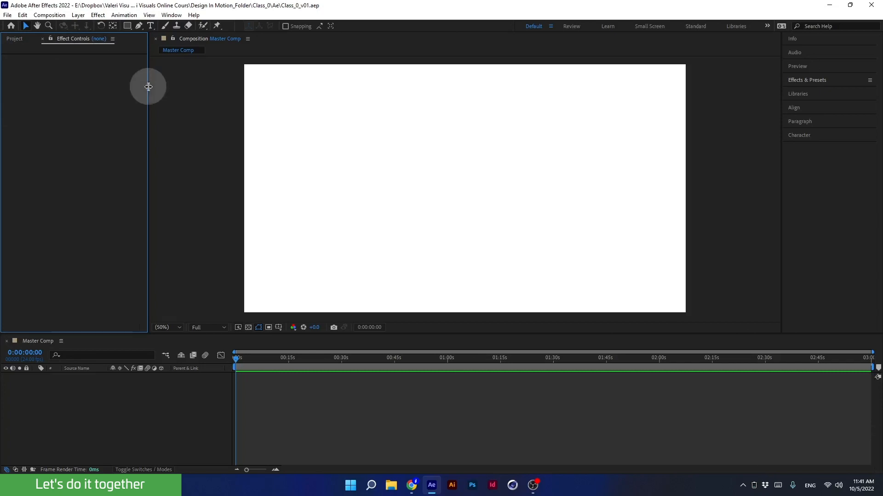
drag(148, 86, 101, 90)
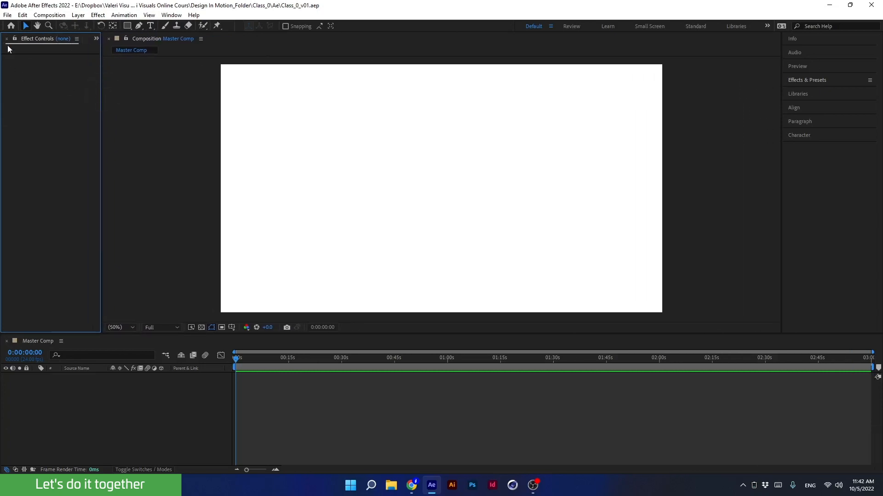
- Bring the Project panel back to the front and widen its panel group
click(96, 39)
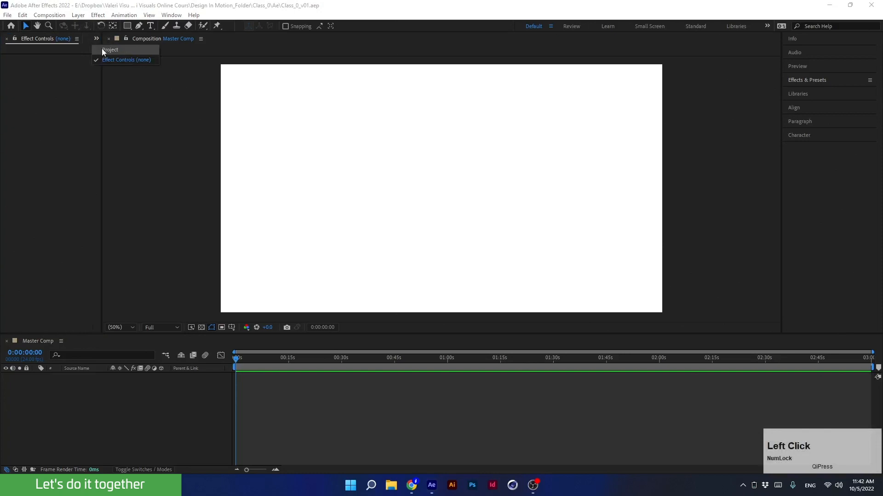
click(106, 50)
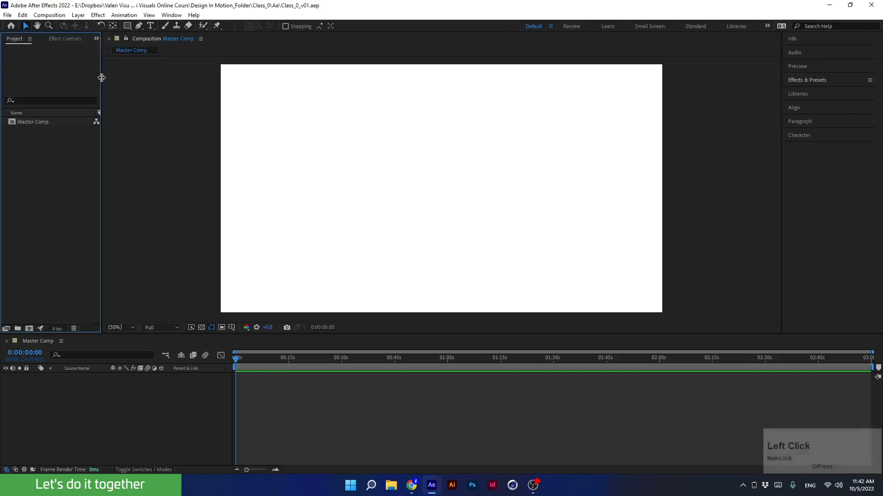
drag(101, 82, 124, 88)
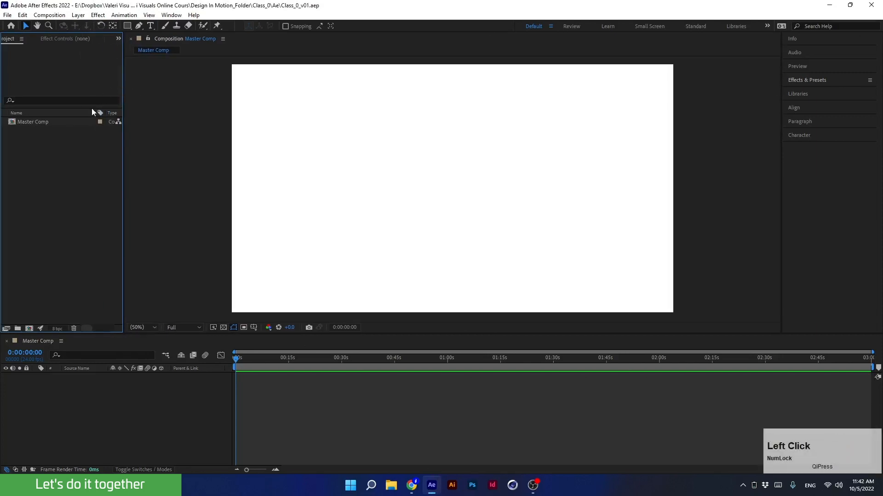
- Narrow the Name column of the Project panel with the help of the screen magnifier, and close the Effect Controls panel
key(super+equal)
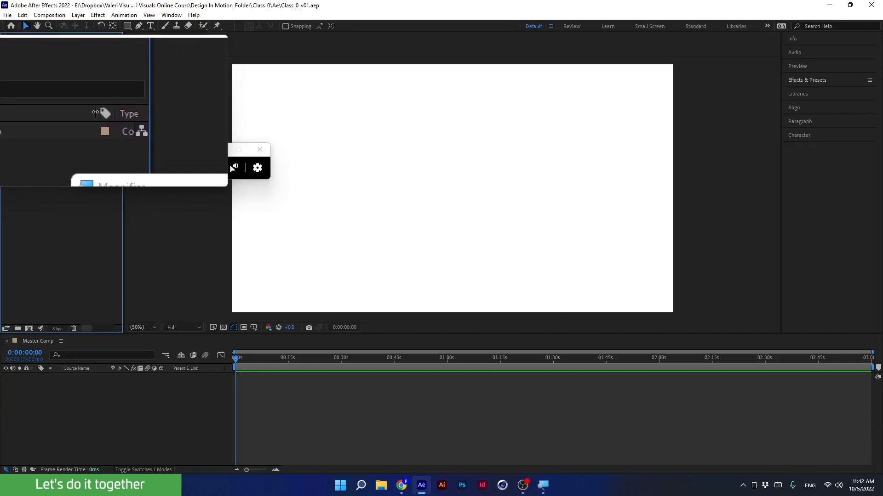
drag(95, 113, 77, 117)
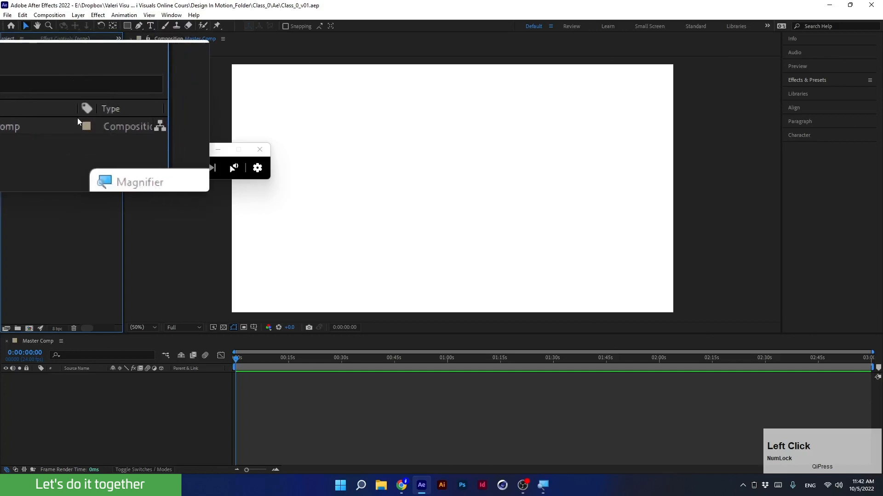
key(super+Escape)
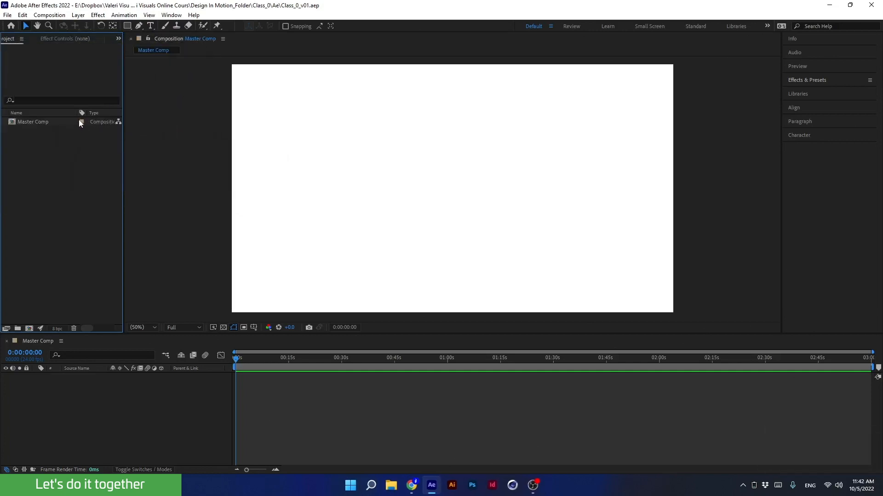
mouse_move(80, 113)
mouse_down()
mouse_move(34, 115)
mouse_move(64, 115)
mouse_up()
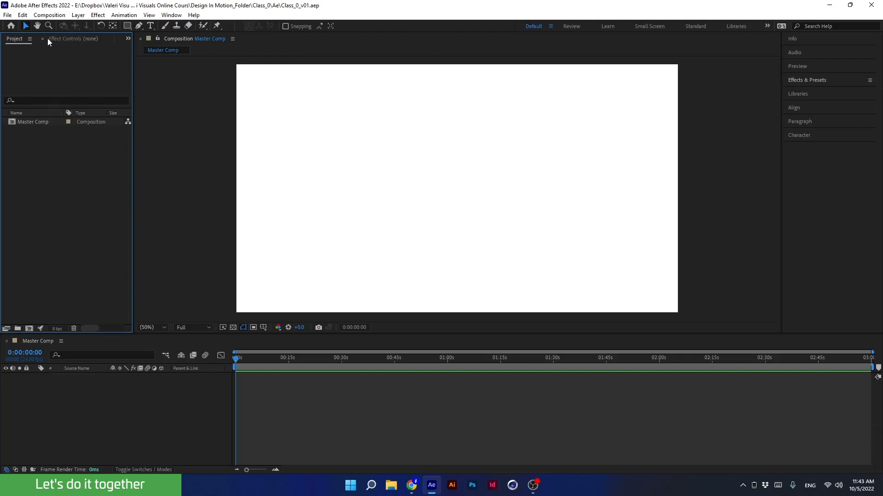
click(42, 38)
- Switch to File Explorer and open the Ae folder inside Class_0 of Design In Motion_Folder
click(392, 486)
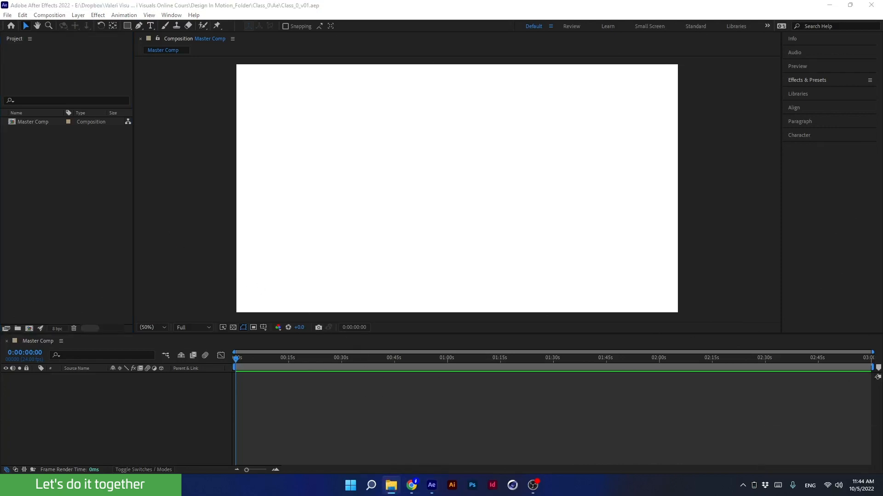
drag(882, 123, 468, 49)
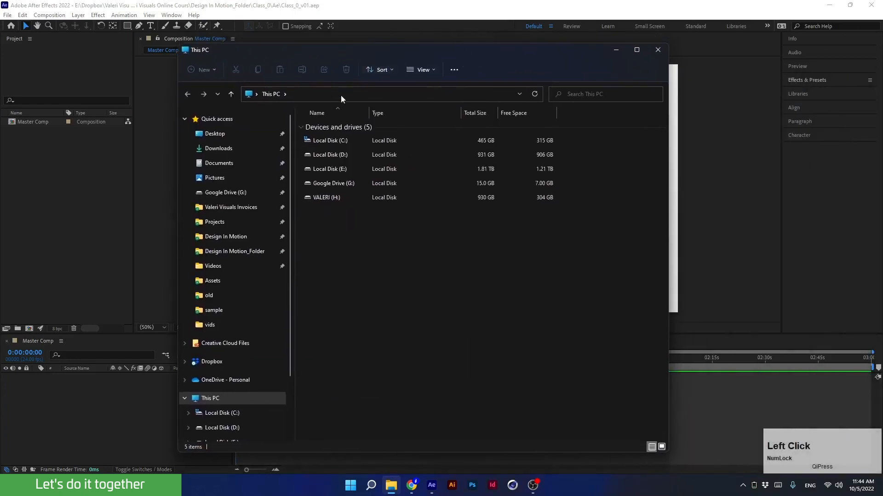
click(253, 251)
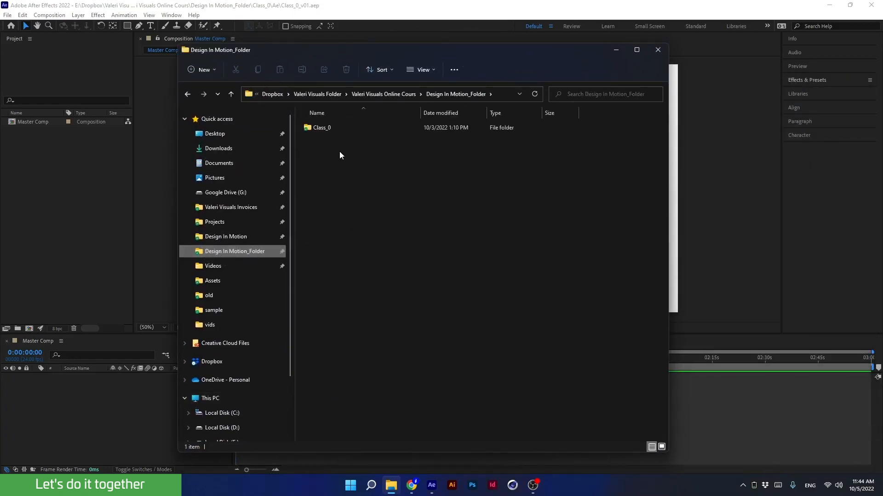
double_click(320, 128)
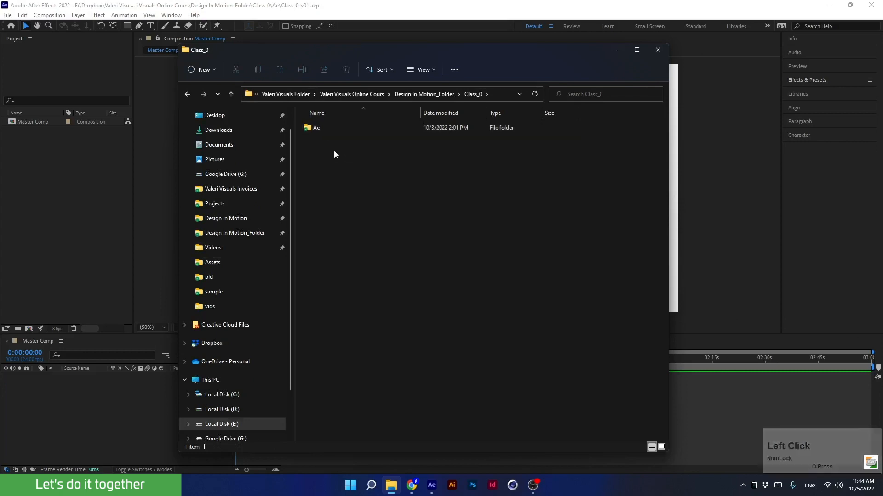
double_click(315, 129)
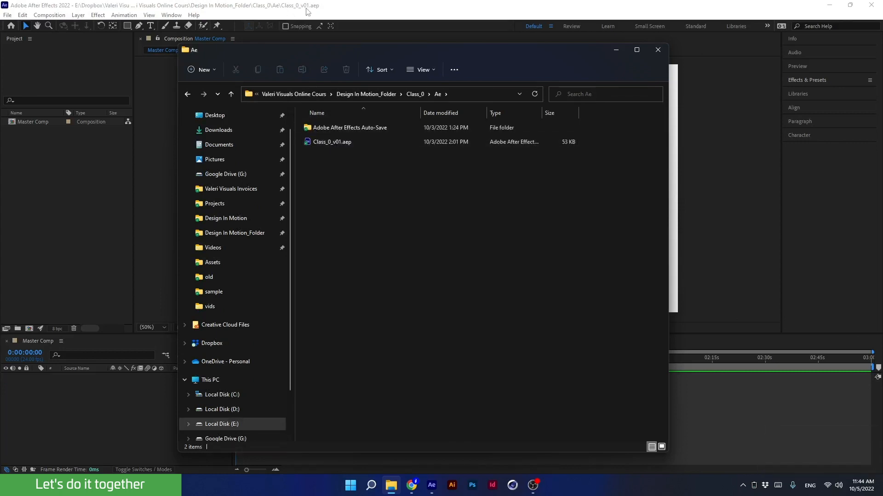
- Look inside the Adobe After Effects Auto-Save folder and return to the Ae folder
click(325, 129)
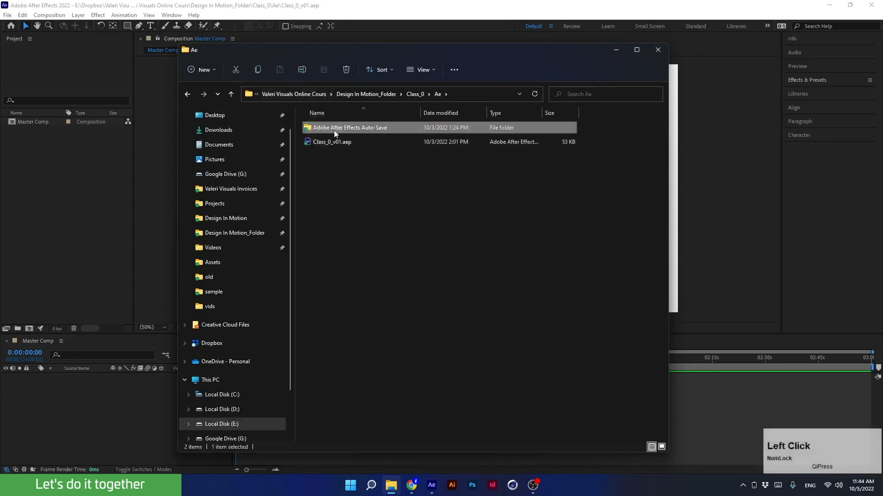
double_click(382, 128)
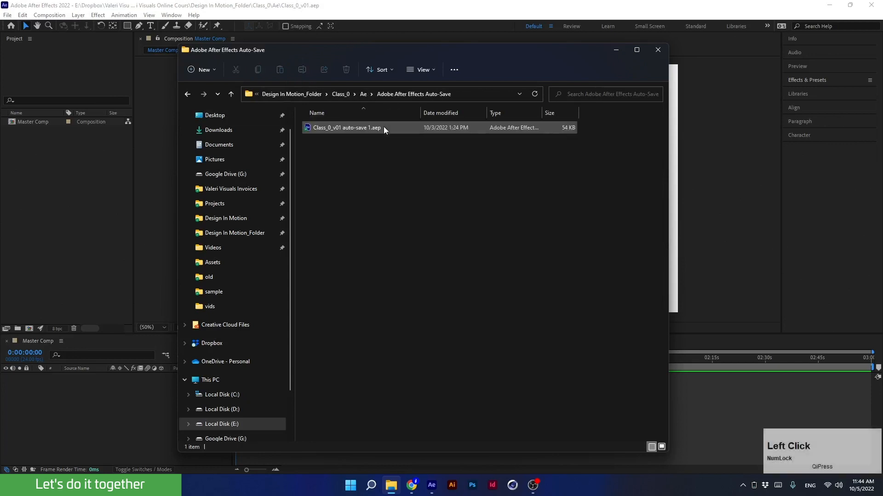
click(363, 93)
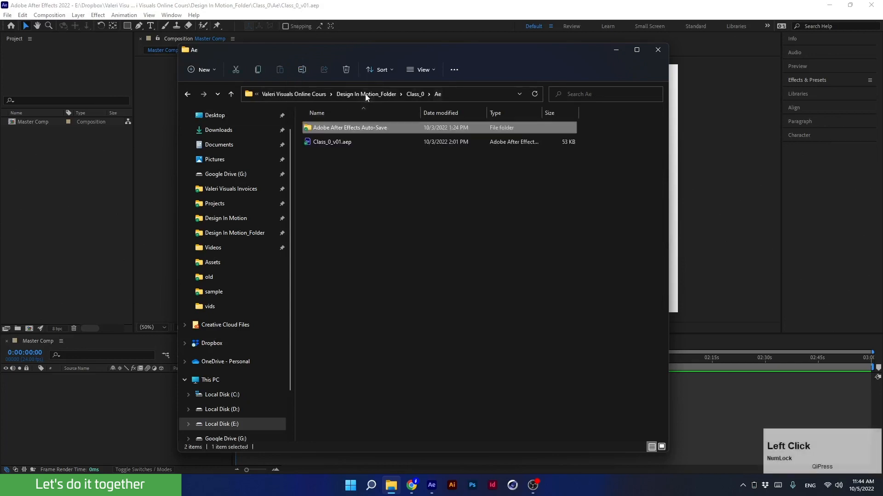
- Create a folder named Assets in Class_0, next to the Ae folder, and open it
click(413, 95)
right_click(343, 156)
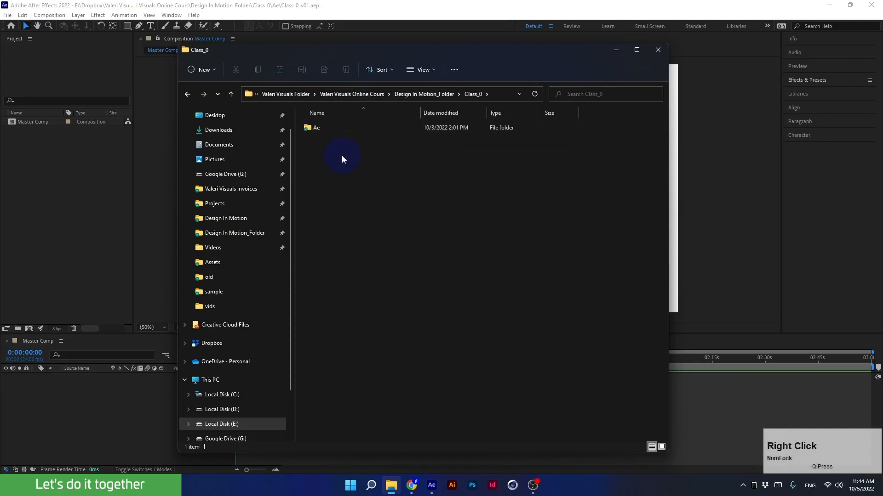
mouse_move(382, 228)
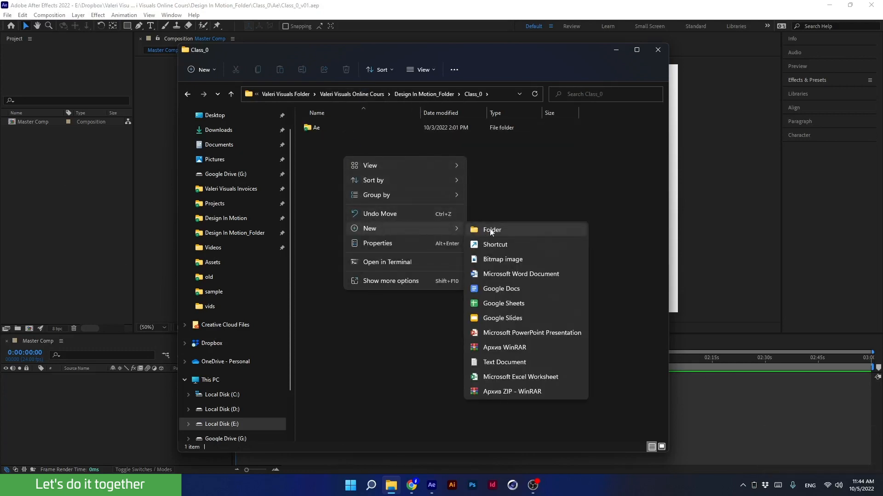
click(491, 230)
text(A)
key(Caps_Lock)
text(s)
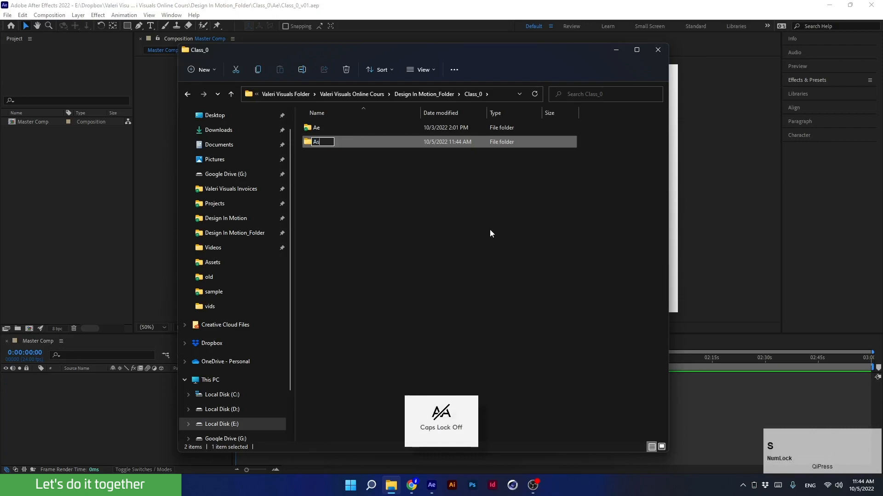
text(sets)
key(Return)
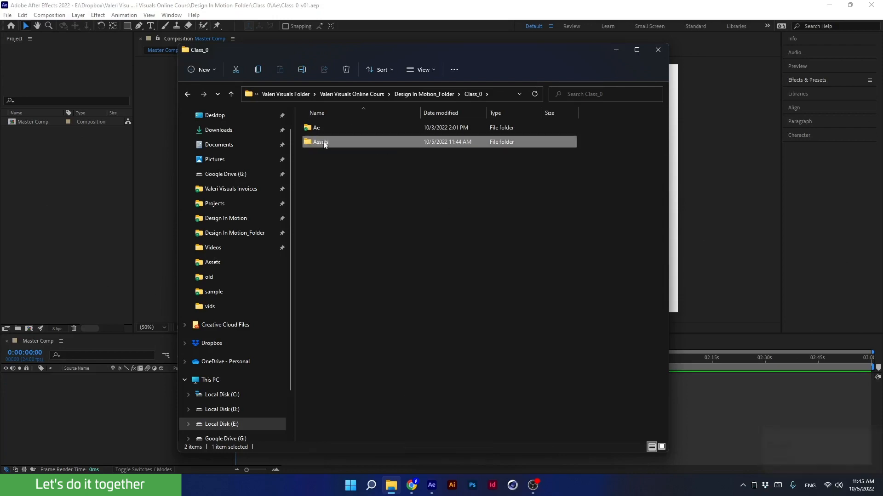
double_click(343, 143)
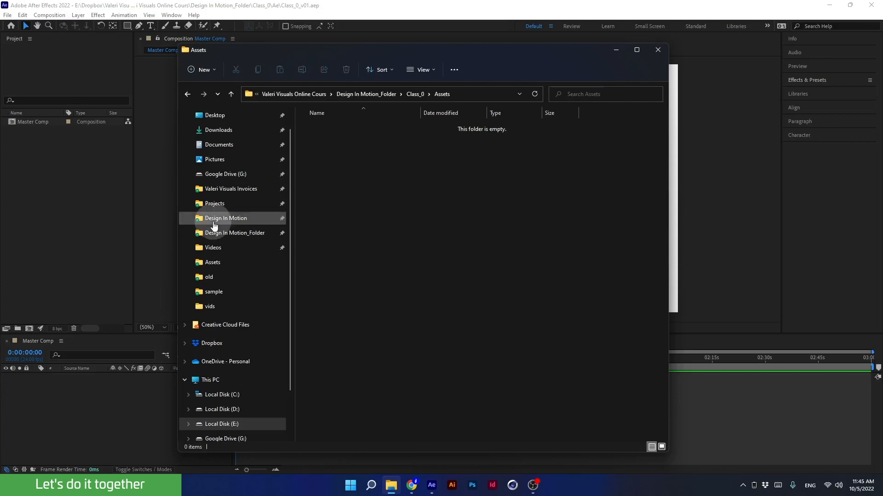
- Open the Assets folder inside Class_0 of Design In Motion and move its window aside for a second one
click(214, 221)
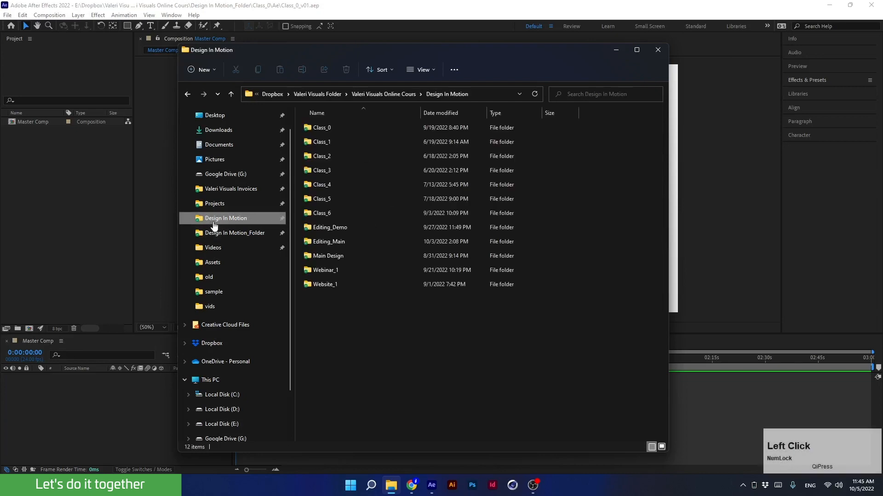
double_click(314, 128)
double_click(313, 156)
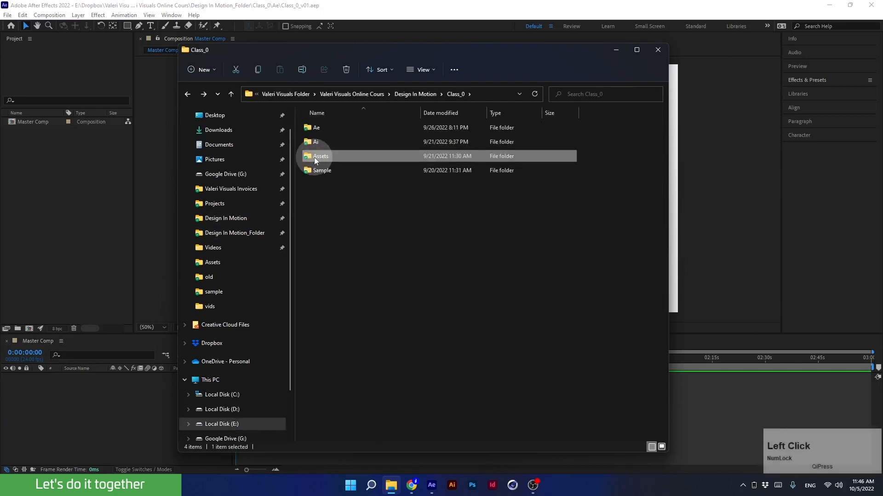
drag(339, 49, 633, 48)
- Open Design In Motion_Folder in a second File Explorer window beside the first and go to its Class_0 Assets folder
right_click(391, 485)
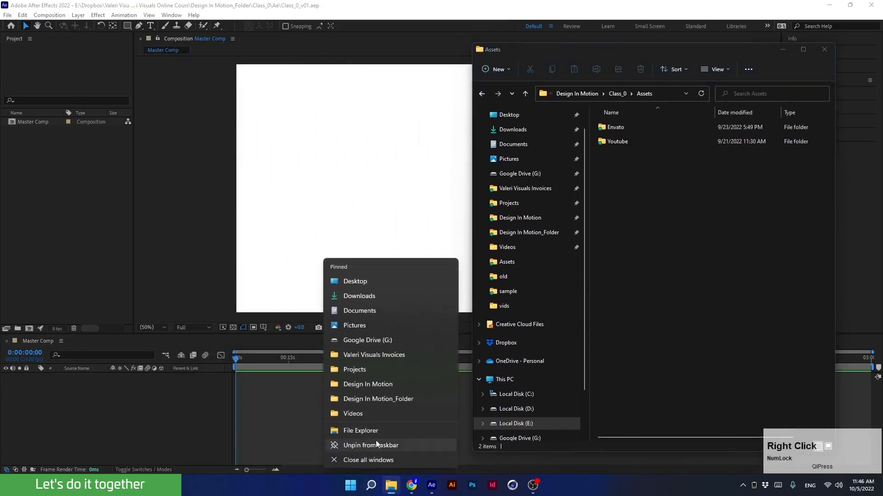
click(377, 398)
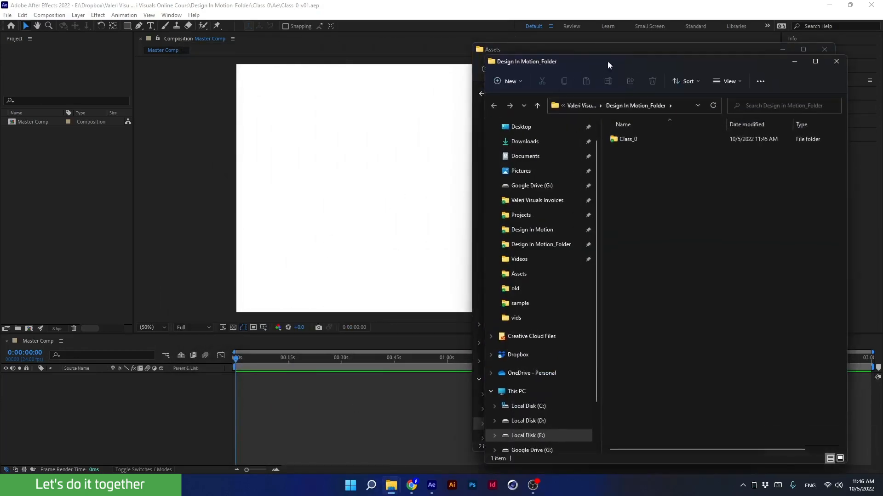
drag(608, 63, 233, 46)
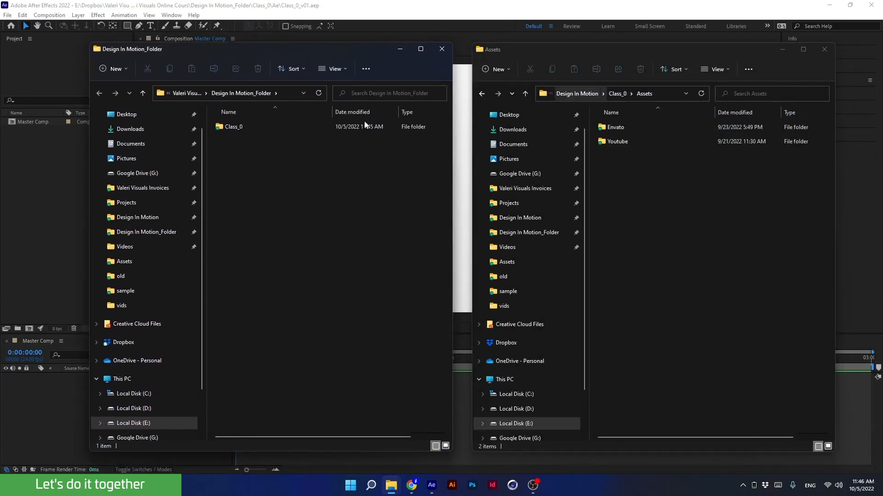
double_click(247, 127)
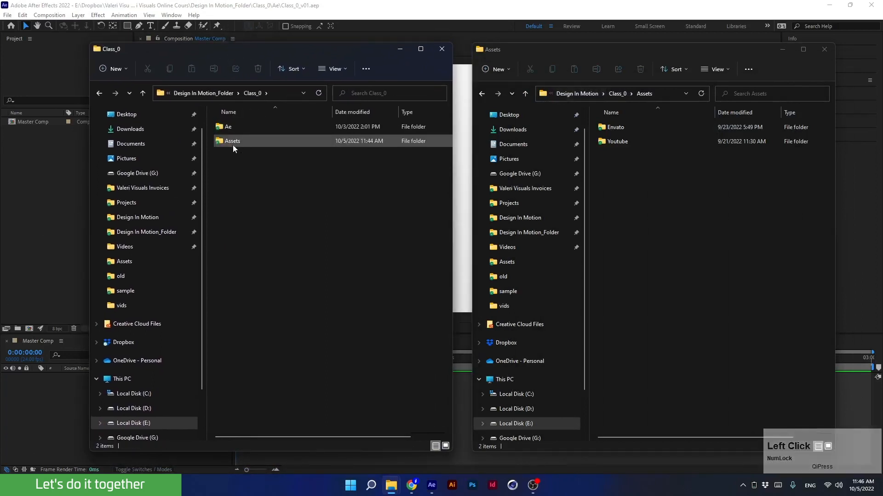
click(234, 144)
double_click(233, 142)
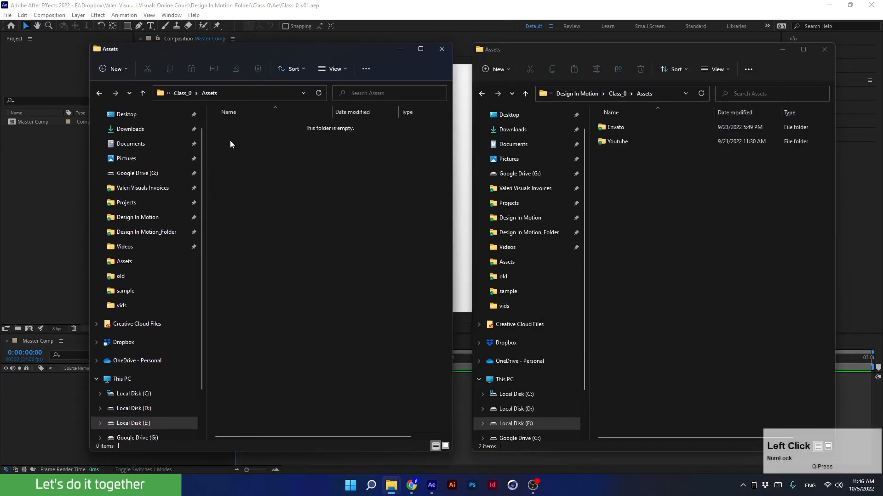
- Create a folder named Envato in the empty Assets folder of Design In Motion_Folder
right_click(249, 159)
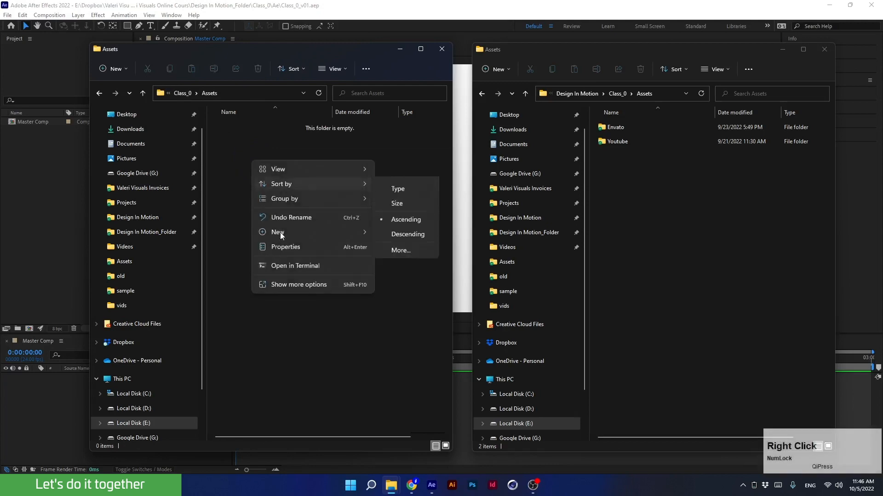
mouse_move(286, 232)
click(391, 235)
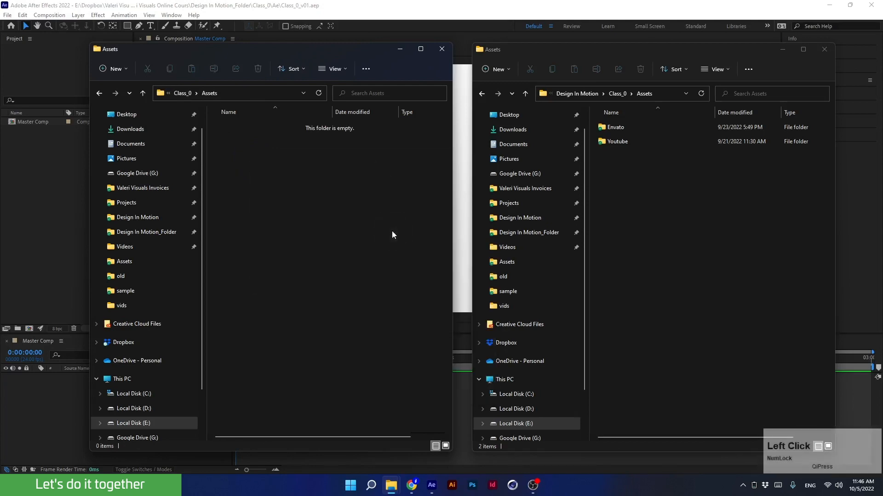
click(235, 127)
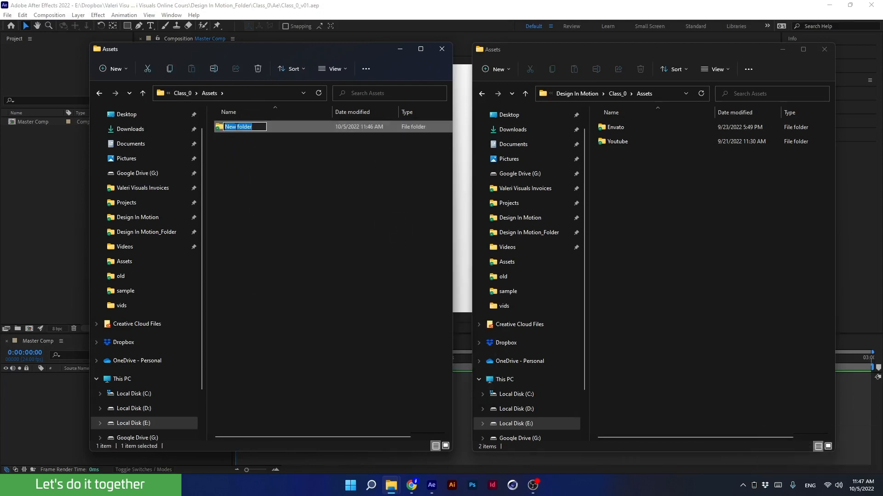
text(E)
key(Caps_Lock)
text(nvato)
key(Return)
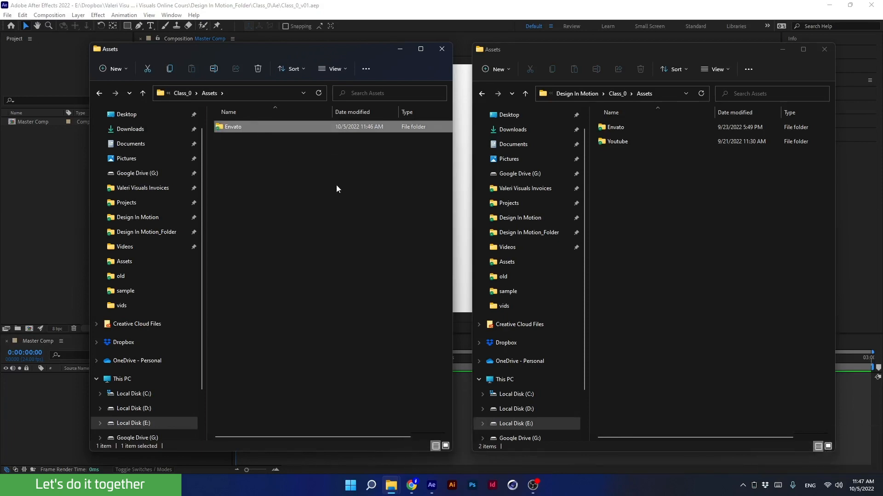
- Copy the leopard-walking-through-the-bush video from Design In Motion's Envato folder into the new, empty Envato folder
click(610, 132)
double_click(620, 127)
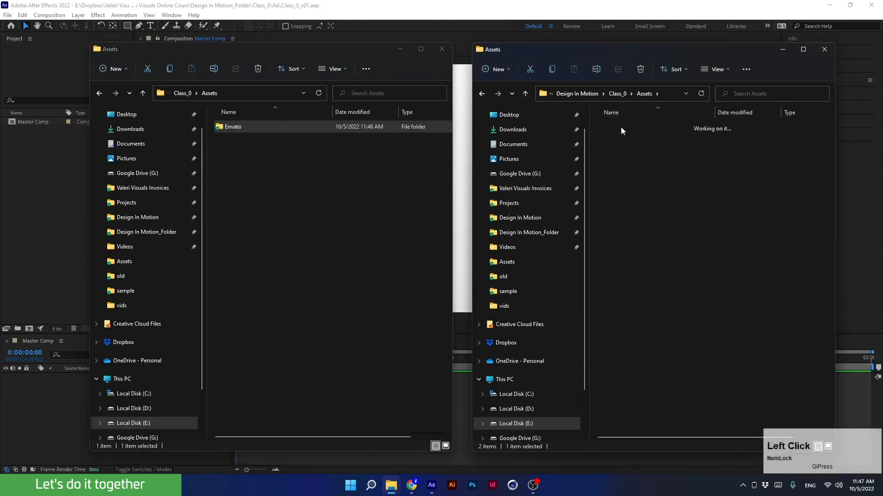
click(620, 128)
key(ctrl+c)
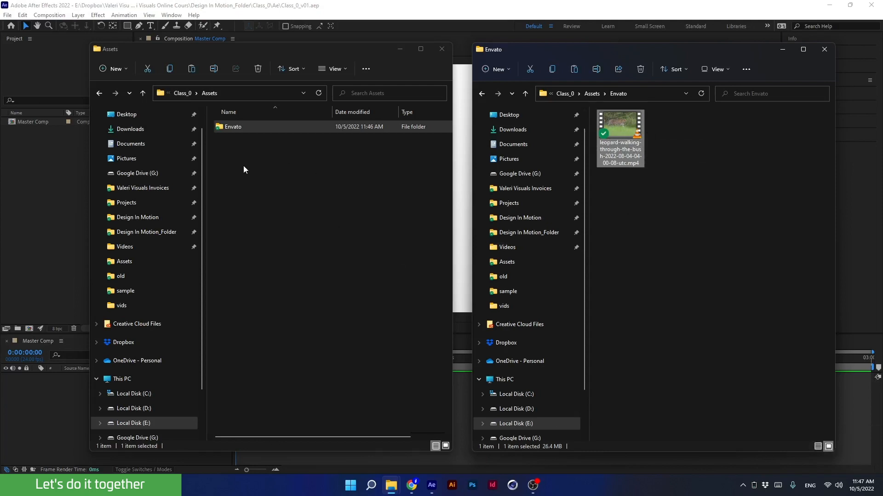
double_click(230, 127)
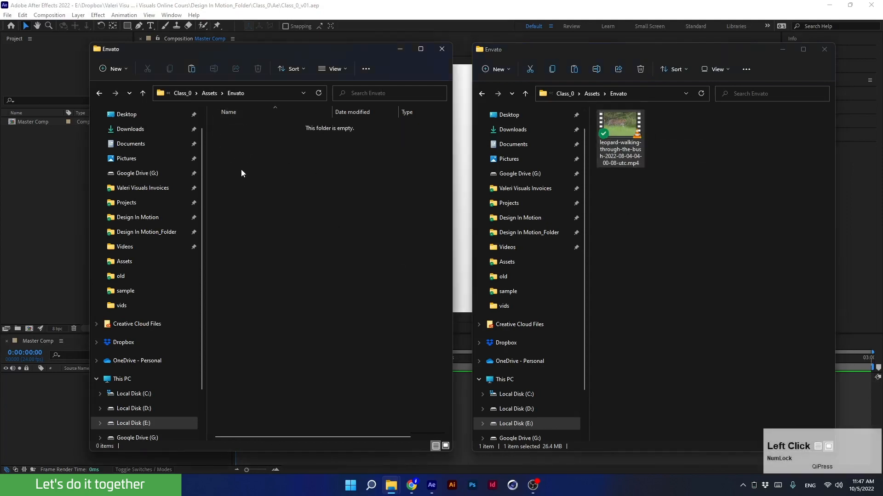
key(ctrl+v)
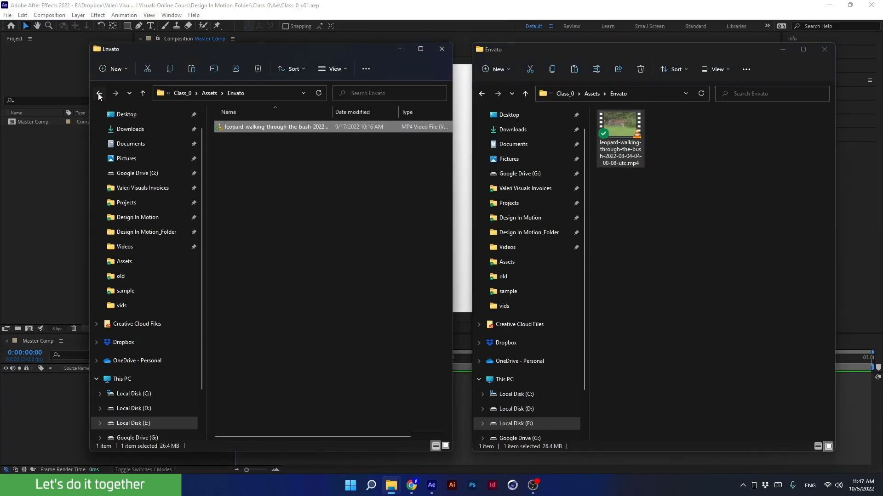
- Return both File Explorer windows to their Assets folders and open the Youtube folder of Design In Motion
click(100, 93)
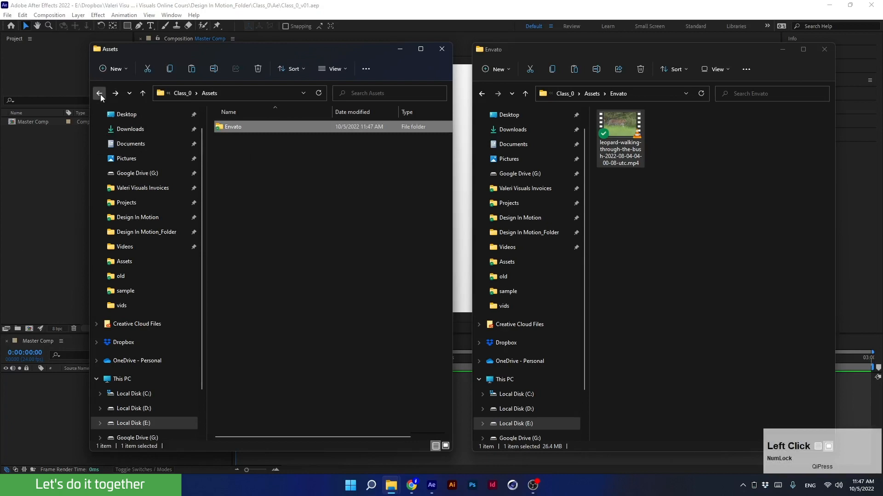
click(480, 95)
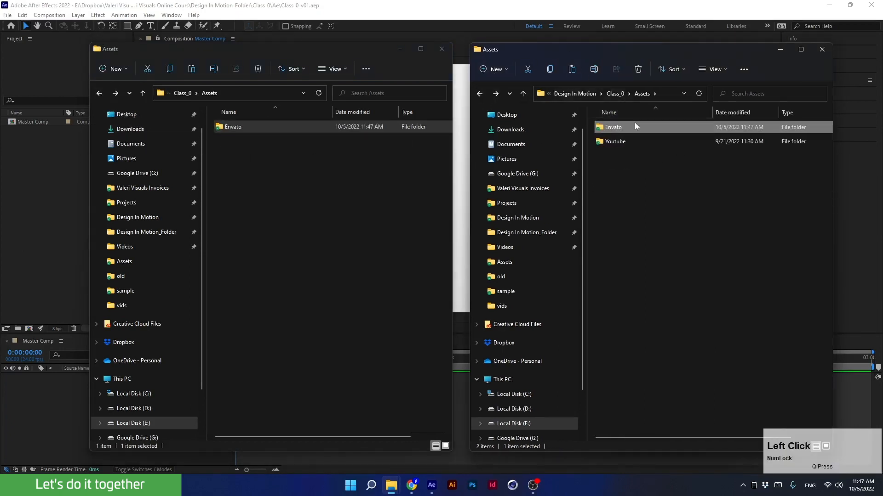
double_click(624, 144)
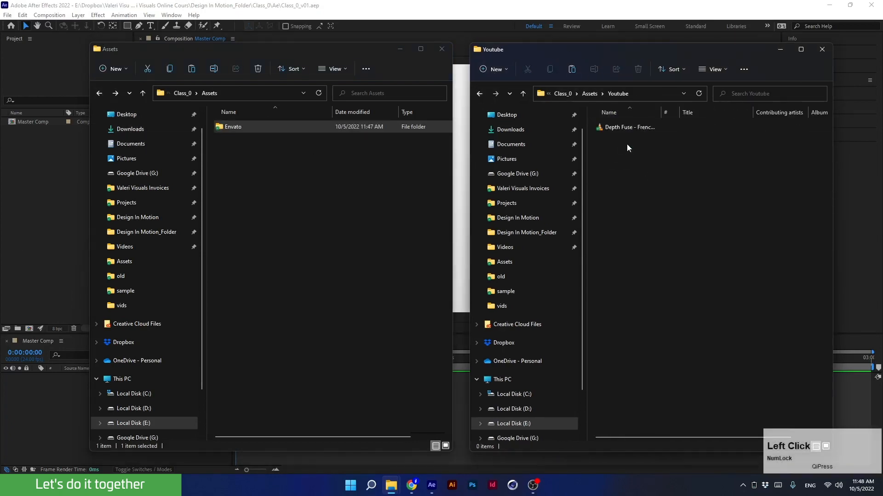
- Create a folder named Youtube next to Envato in the new Assets folder
click(239, 163)
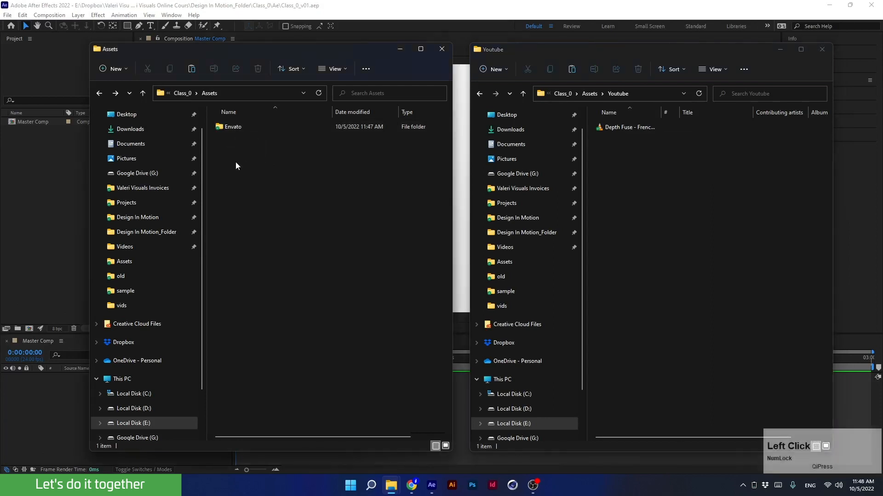
right_click(237, 164)
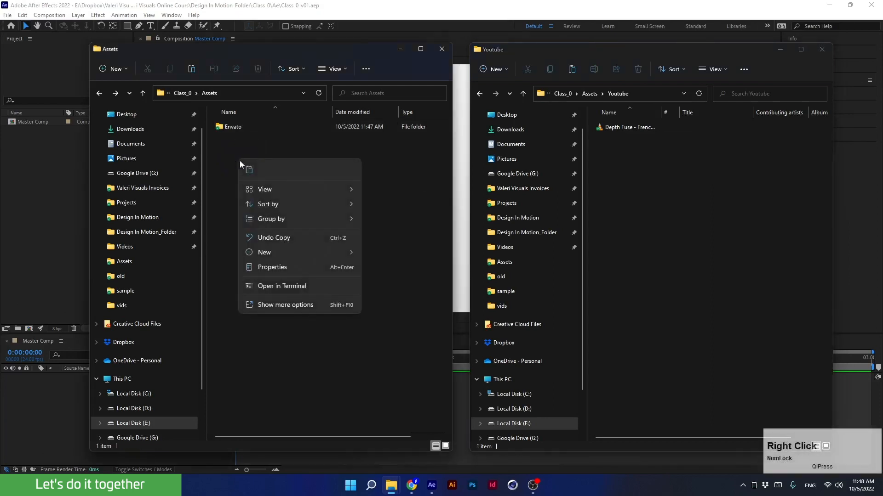
mouse_move(299, 252)
click(380, 253)
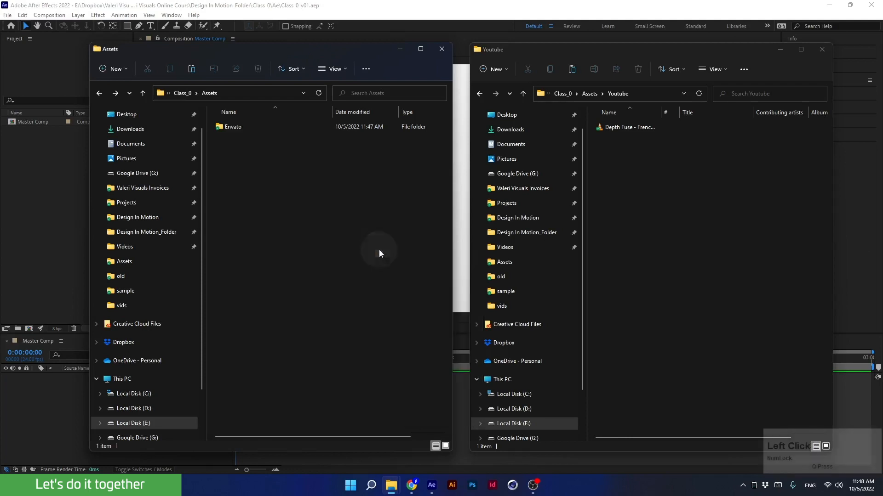
text(Y)
key(Caps_Lock)
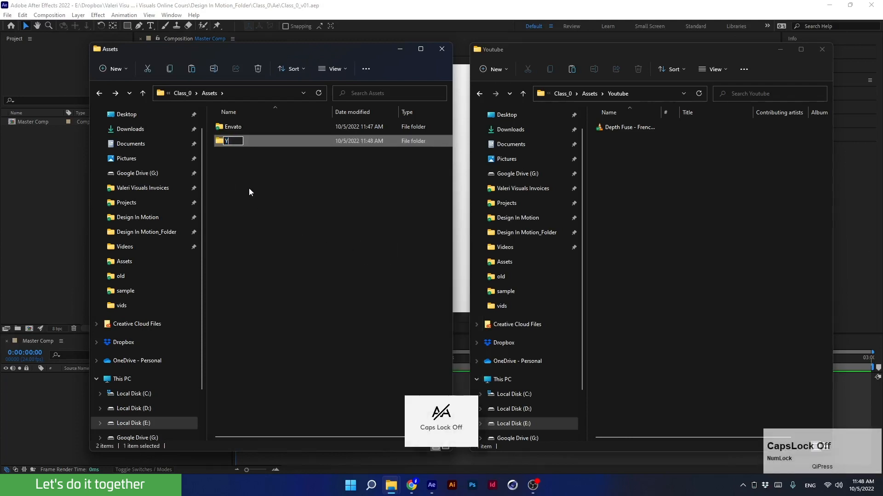
text(utube)
key(Return)
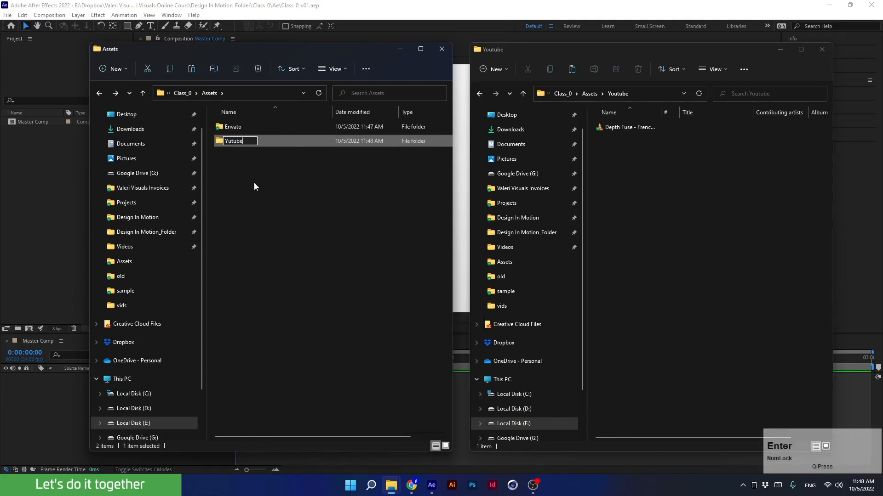
click(230, 142)
text(o)
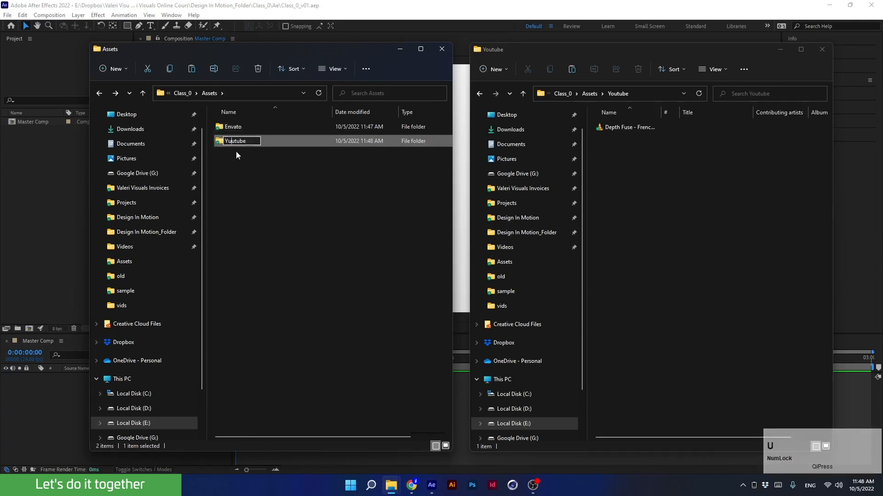
- Copy Depth Fuse - French Fuse.mp3 from Design In Motion's Youtube folder into the new Youtube folder
click(628, 131)
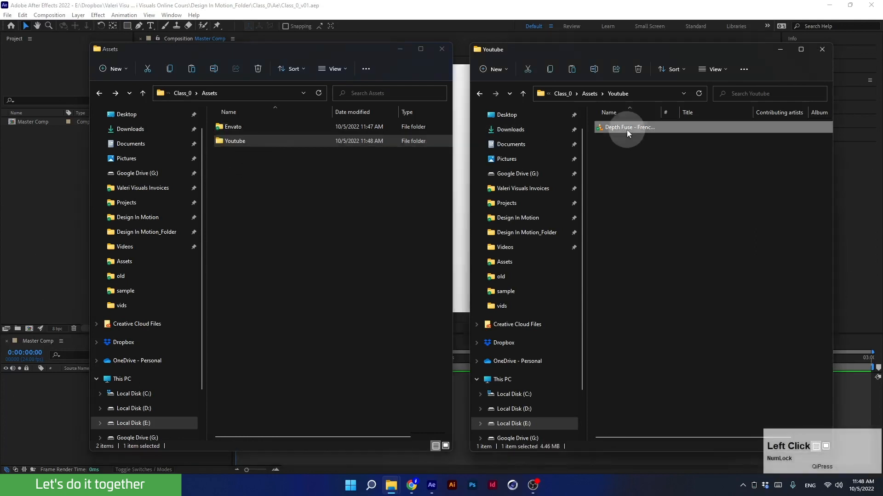
double_click(235, 140)
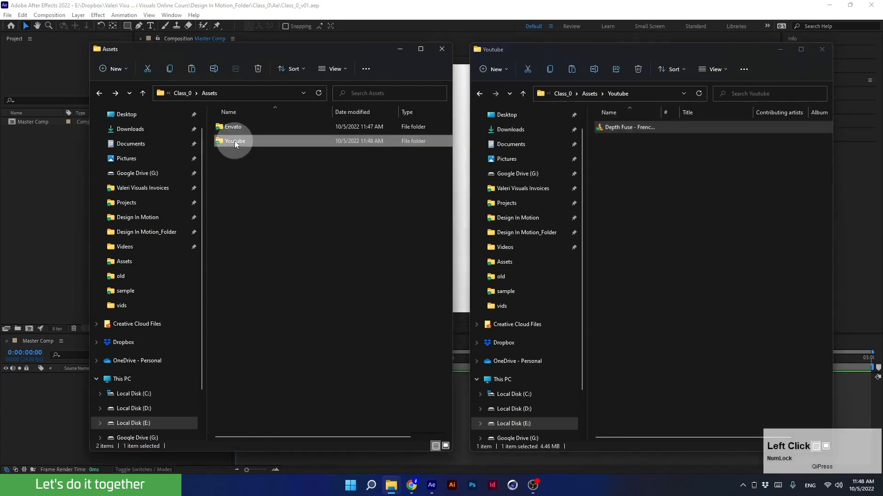
key(ctrl+v)
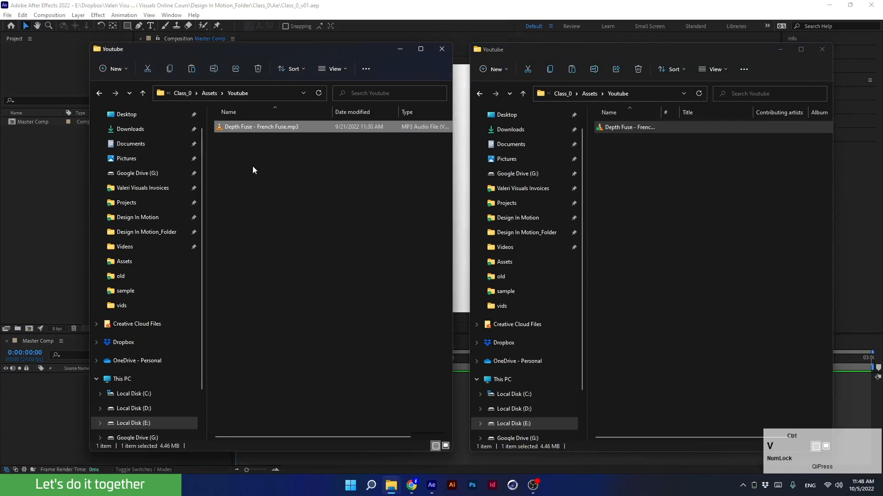
click(248, 182)
- Open the YouTube Studio Audio library in Chrome, examine its music filters such as Genre and Mood, and minimize the browser
click(412, 485)
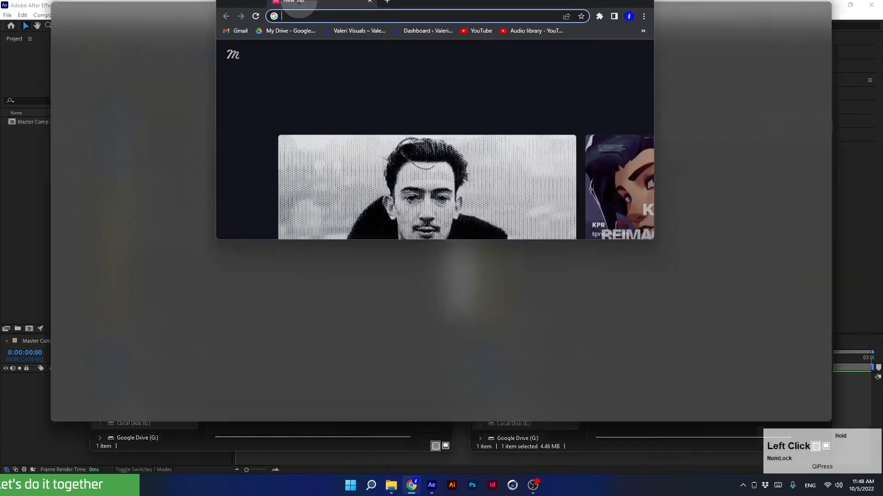
click(310, 39)
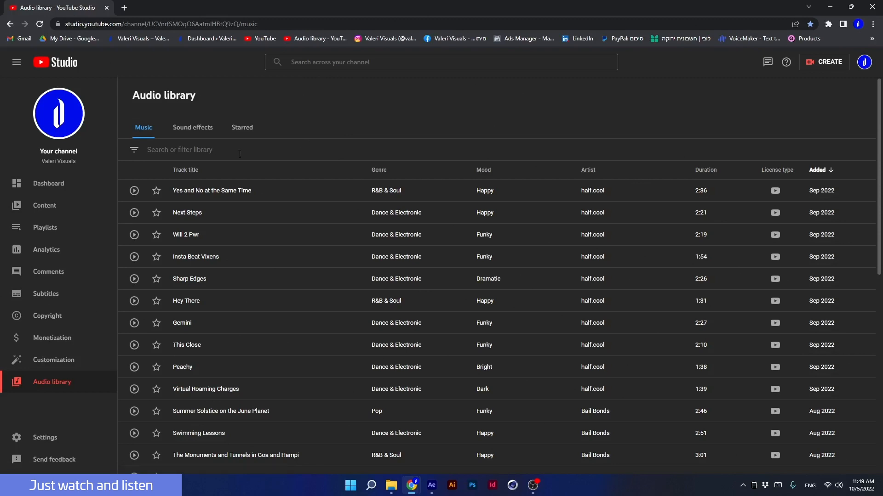
click(134, 151)
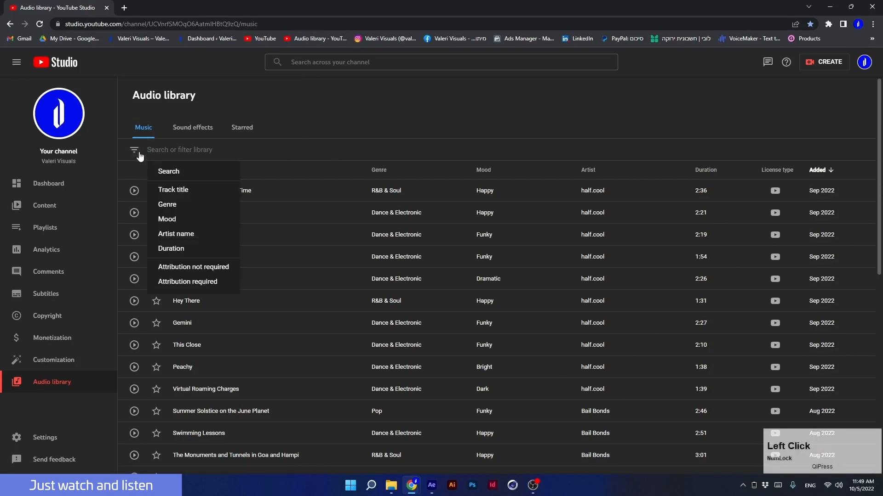
click(159, 204)
click(224, 154)
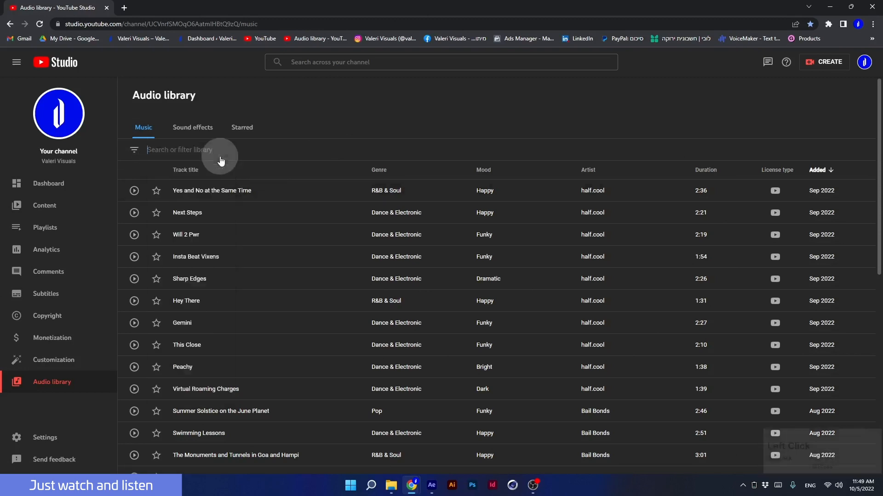
click(133, 154)
click(179, 218)
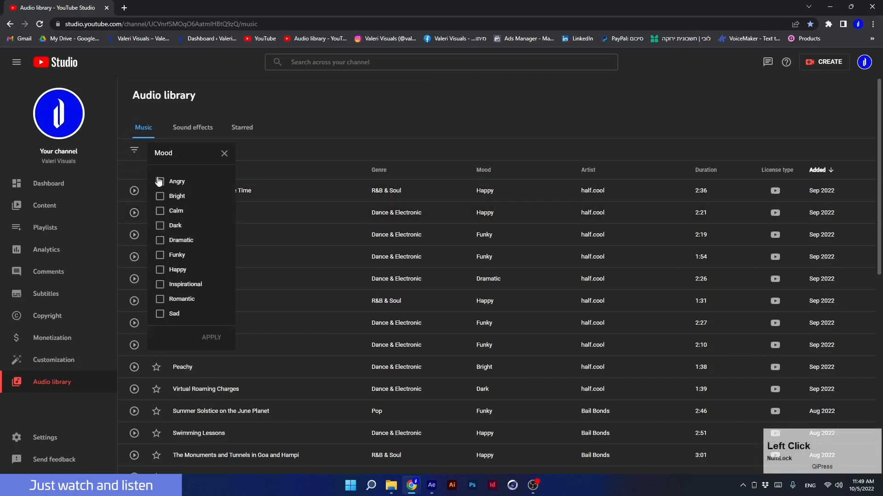
click(224, 154)
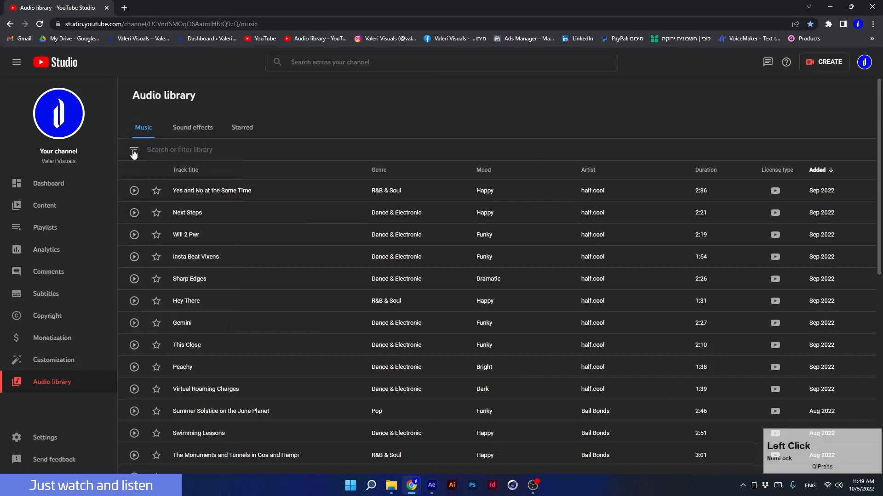
click(133, 151)
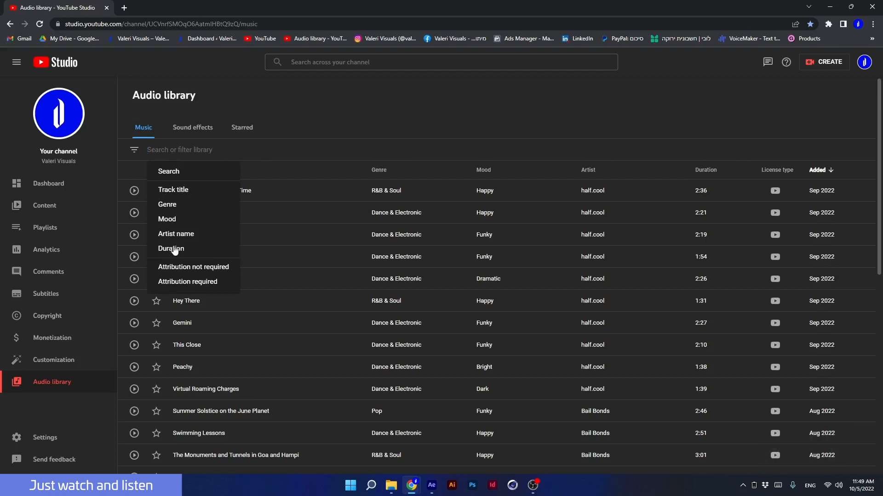
click(287, 123)
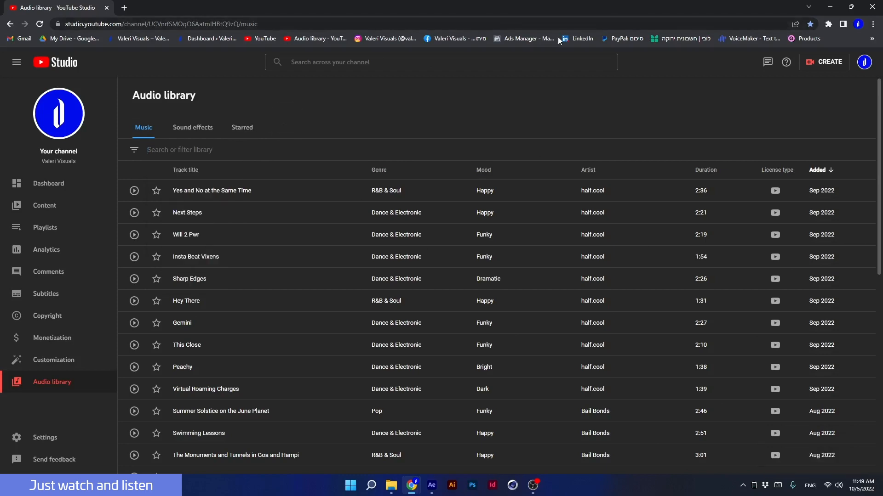
click(830, 7)
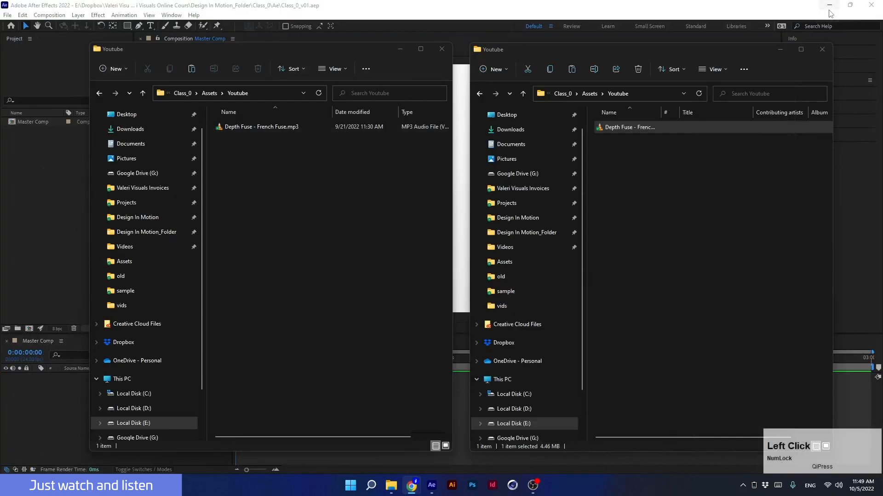
- Close the Design In Motion source window and show the new Assets folder in the remaining File Explorer window, moved aside
click(820, 49)
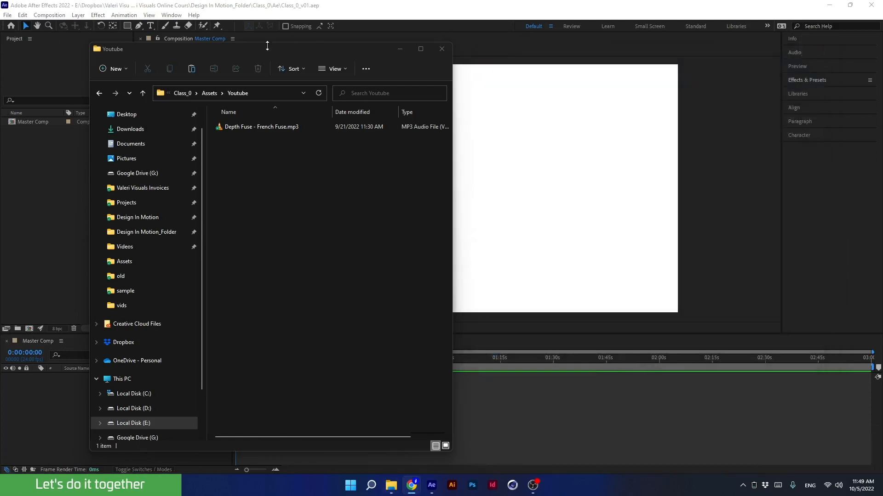
drag(266, 49, 410, 47)
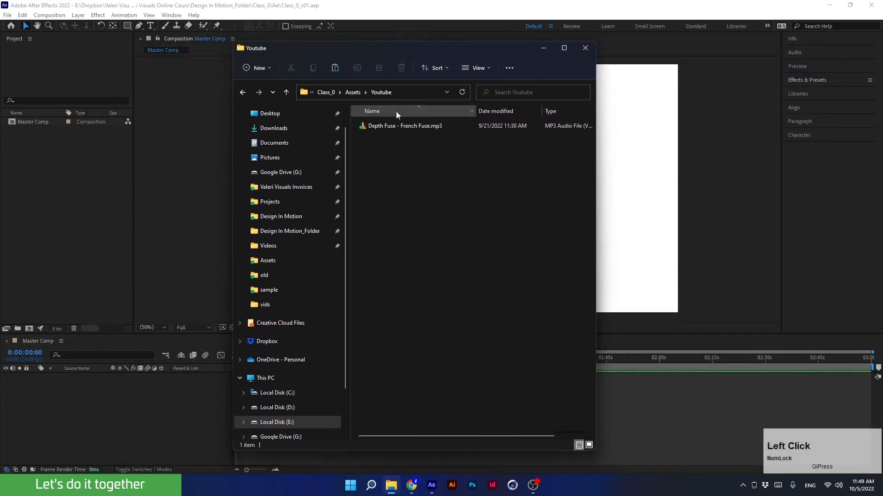
click(353, 91)
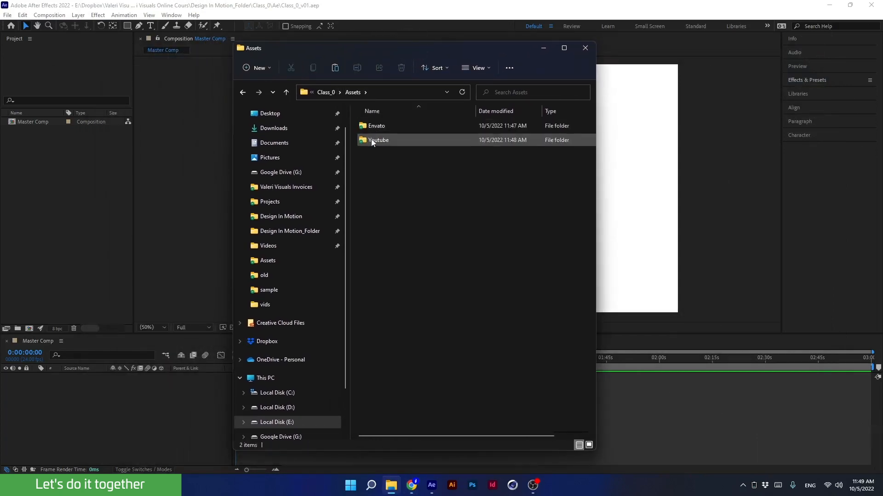
drag(447, 53, 515, 61)
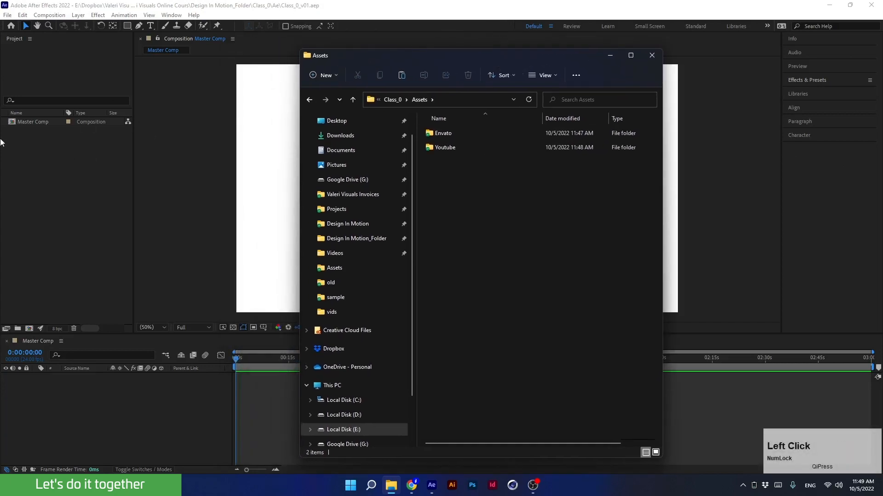
click(46, 146)
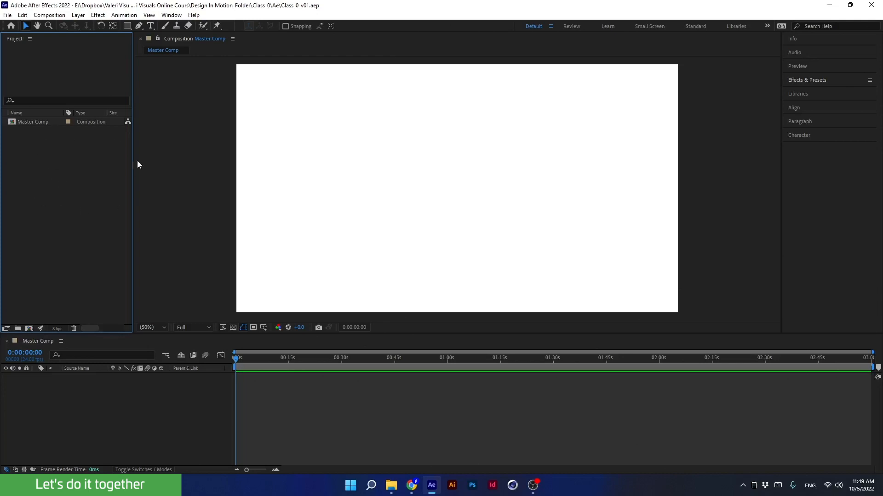
double_click(62, 159)
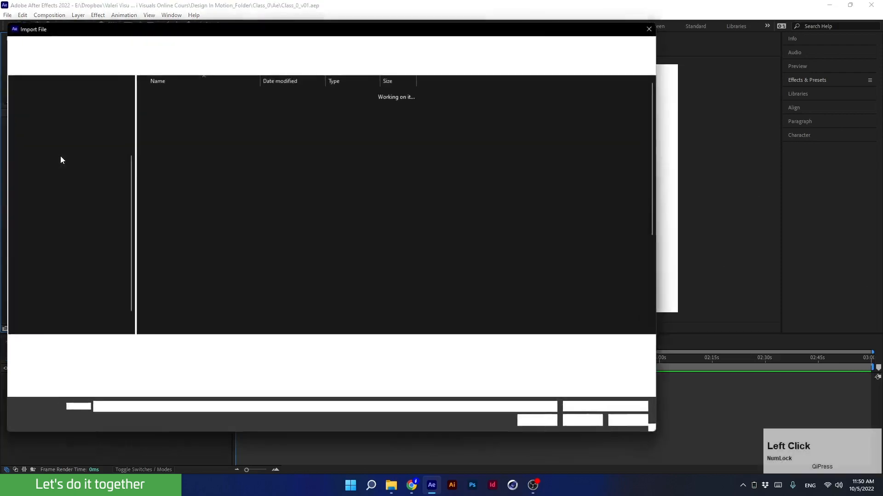
drag(196, 24, 269, 47)
click(139, 119)
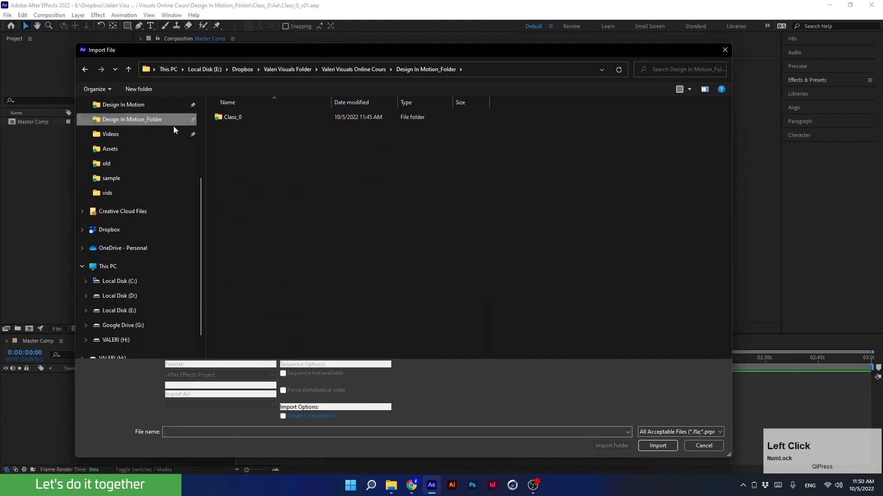
double_click(230, 117)
scroll(227, 133, up, 1)
double_click(227, 134)
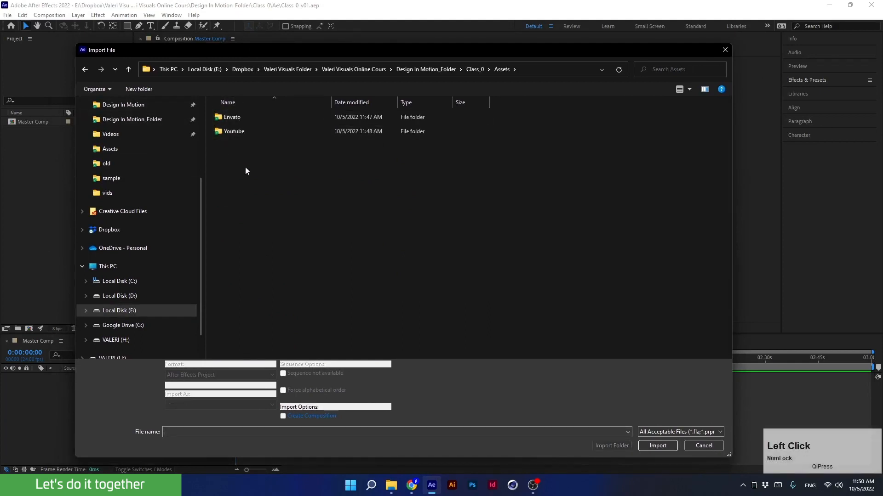
click(225, 119)
double_click(225, 118)
click(233, 125)
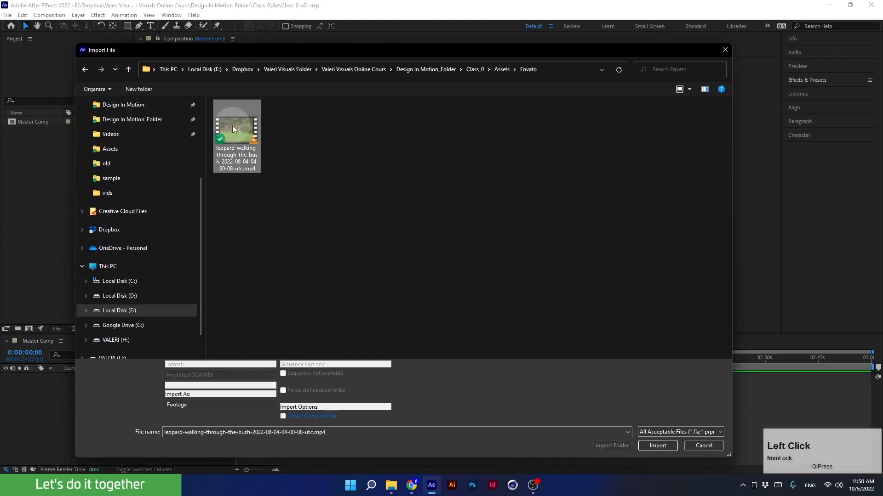
click(652, 446)
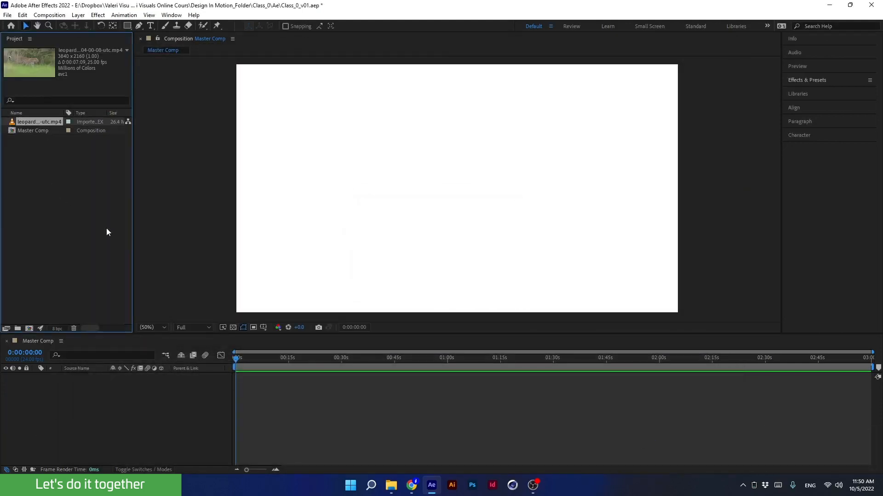
- Import the Depth Fuse - French Fuse.mp3 track from the Assets Youtube folder into the After Effects project
click(391, 485)
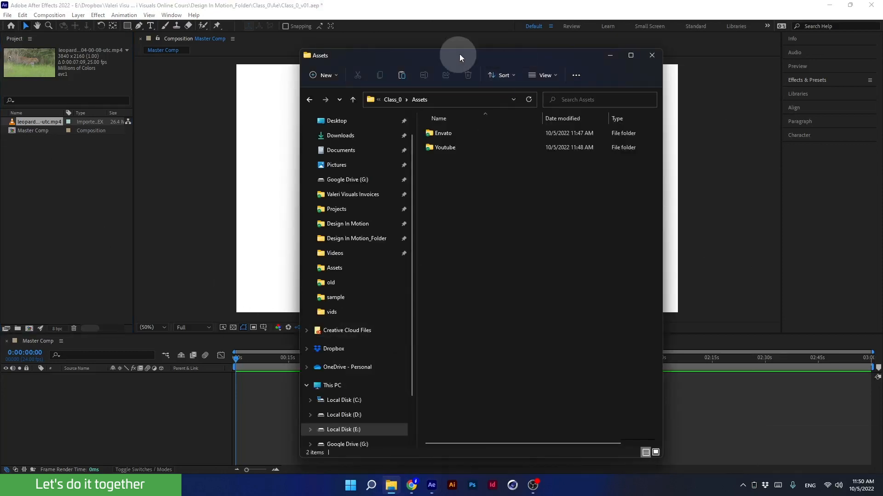
mouse_move(459, 54)
mouse_down()
mouse_move(462, 92)
mouse_move(448, 58)
mouse_up()
click(432, 150)
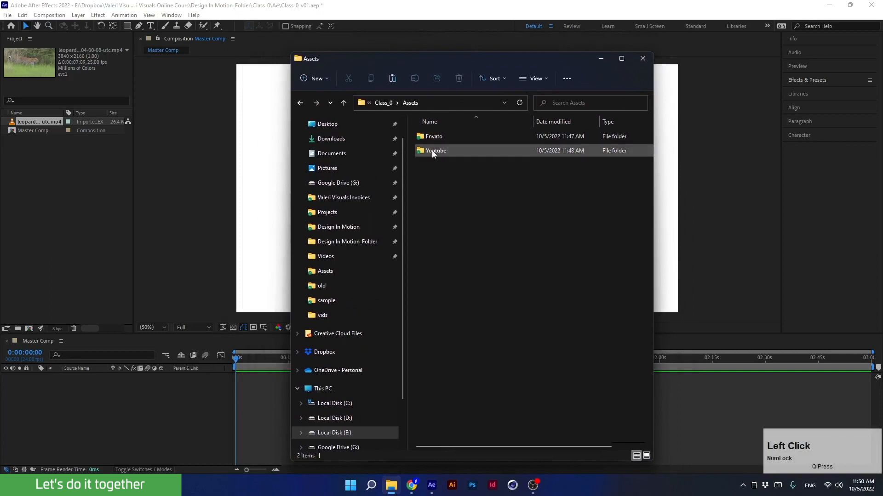
double_click(432, 151)
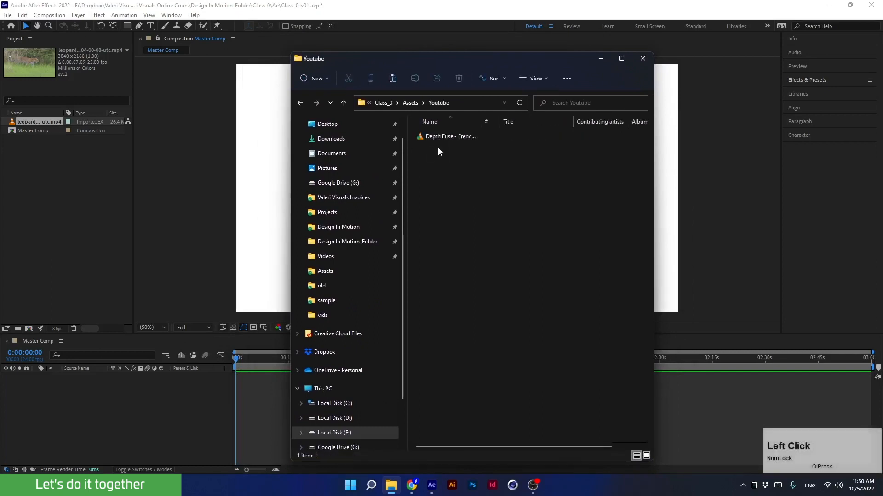
drag(437, 136, 65, 181)
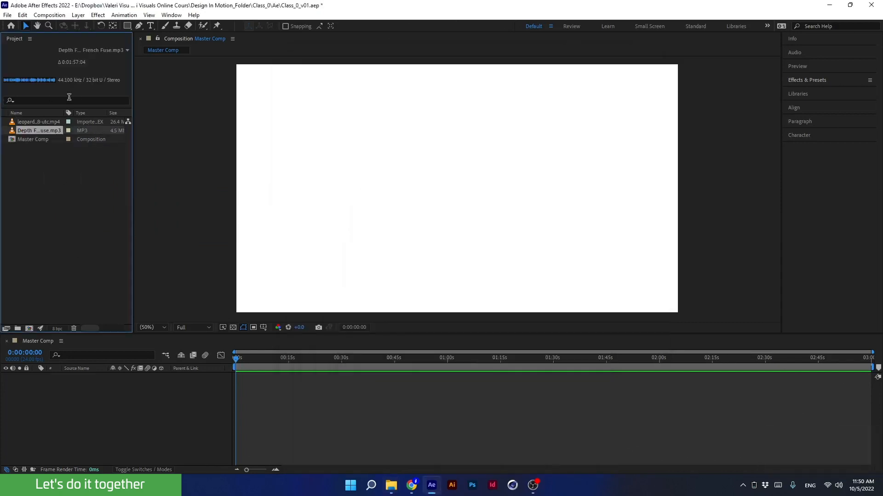
- Widen the Project panel, check the imported leopard clip's details, and clear the selection
drag(133, 84, 183, 85)
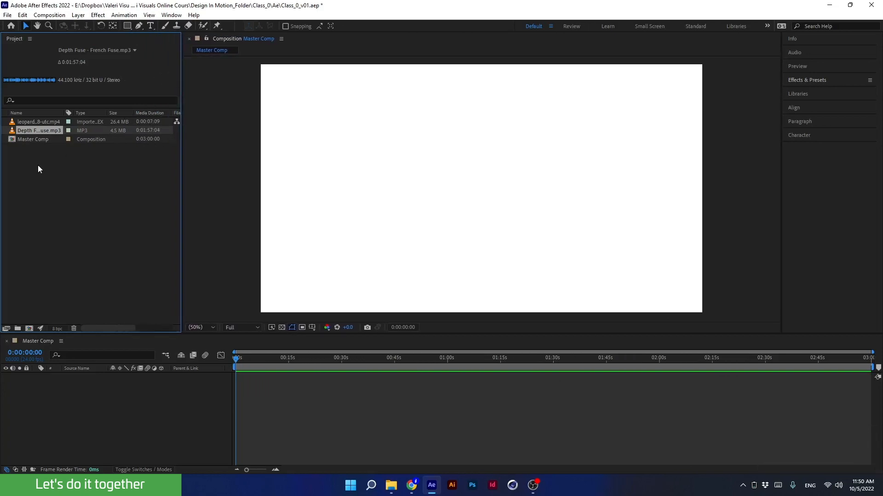
click(37, 122)
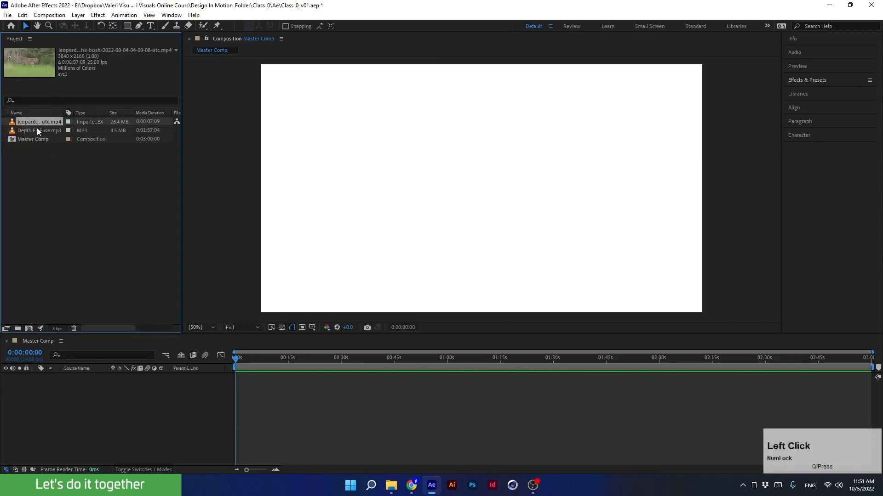
click(56, 192)
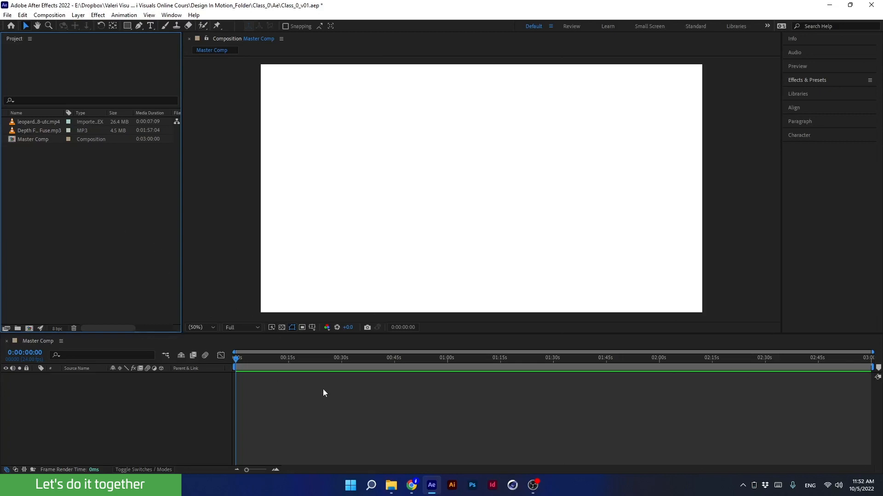
- Switch to File Explorer, show the Class_0 folder of Design In Motion_Folder, and enlarge and reposition the window
click(391, 485)
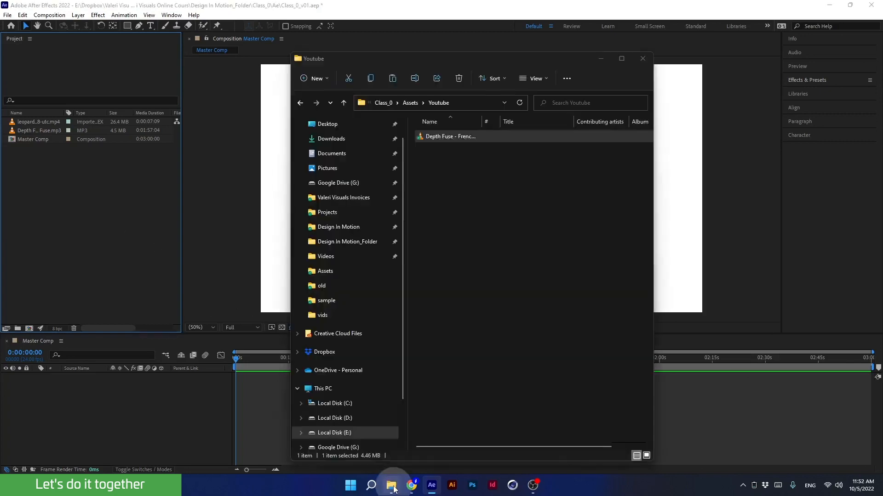
click(411, 101)
click(382, 103)
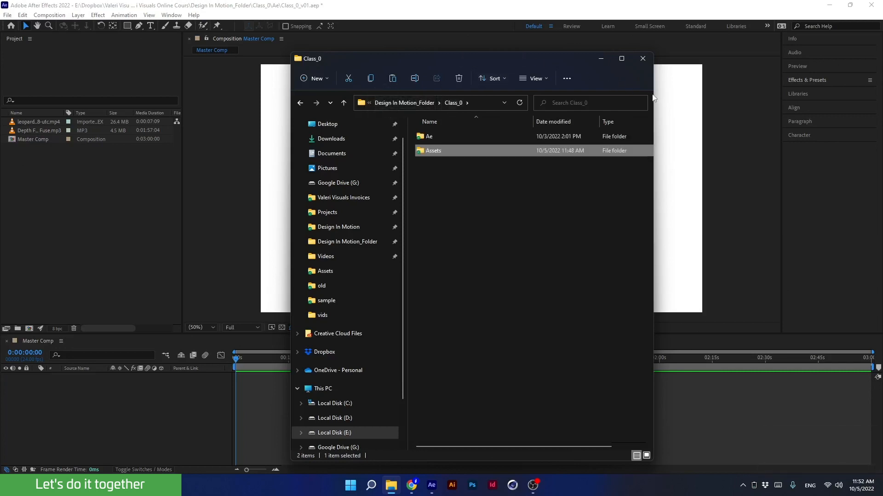
drag(652, 92, 730, 128)
drag(596, 61, 535, 54)
- Create a folder named Ai in Class_0, and open it in a window moved aside
right_click(372, 168)
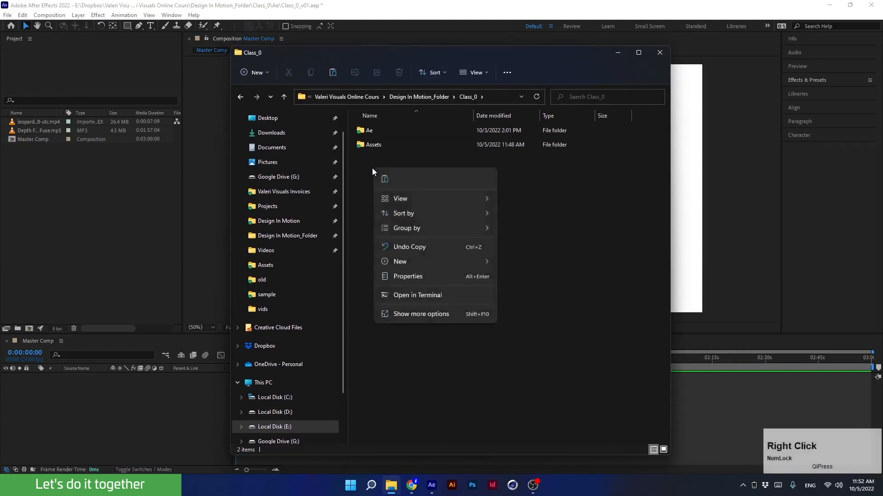
mouse_move(410, 266)
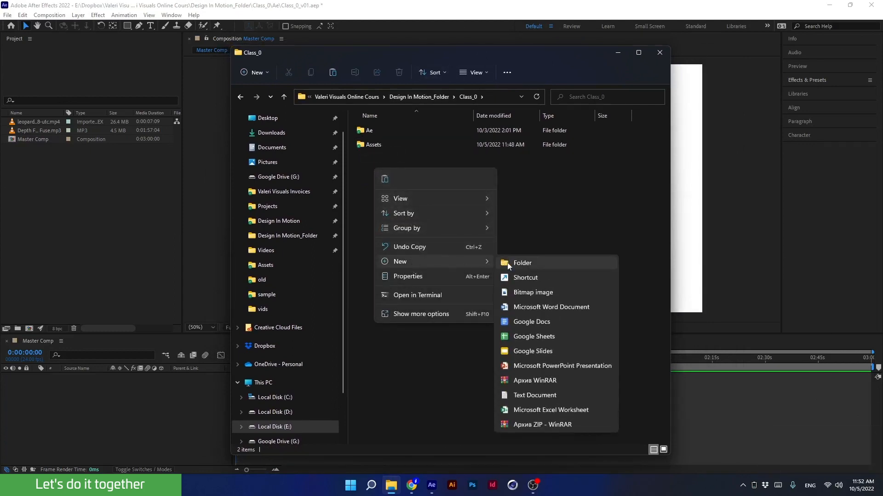
click(507, 263)
text(A)
key(Caps_Lock)
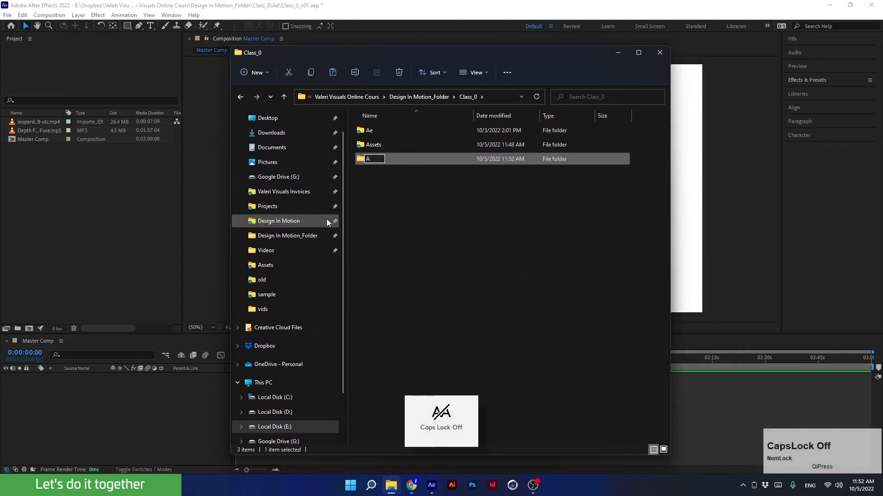
text(i)
key(Return)
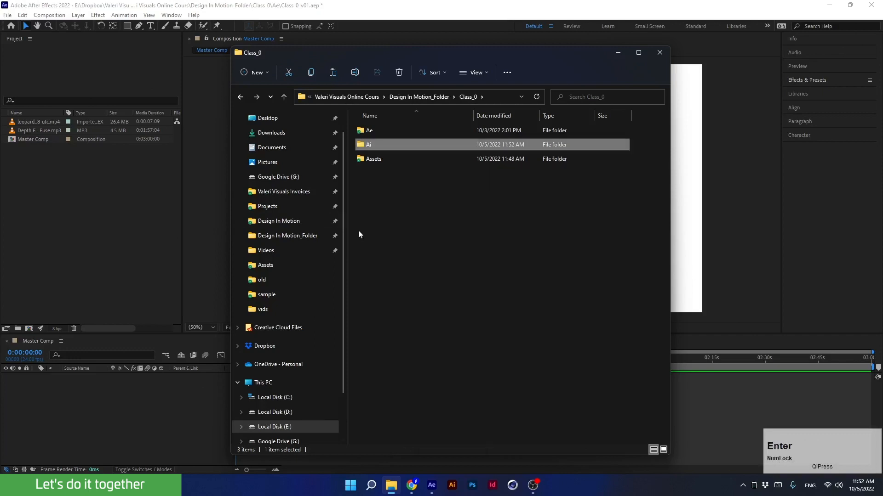
double_click(378, 145)
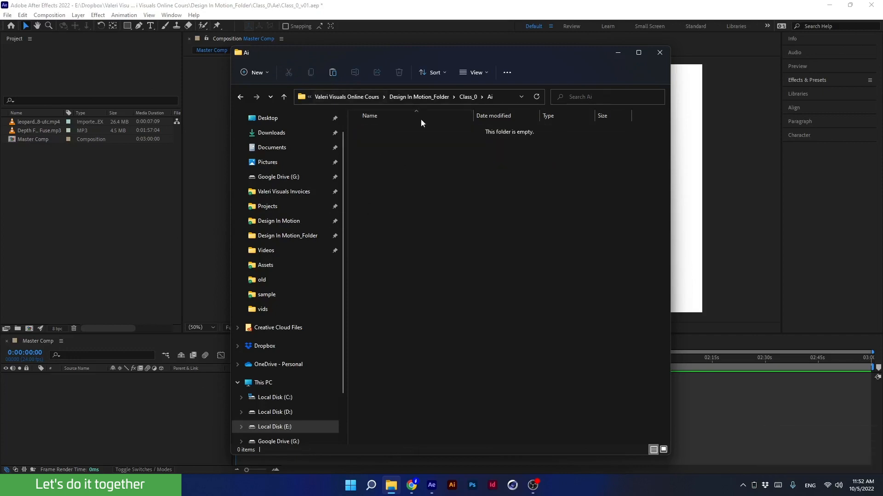
drag(374, 52, 221, 53)
click(314, 99)
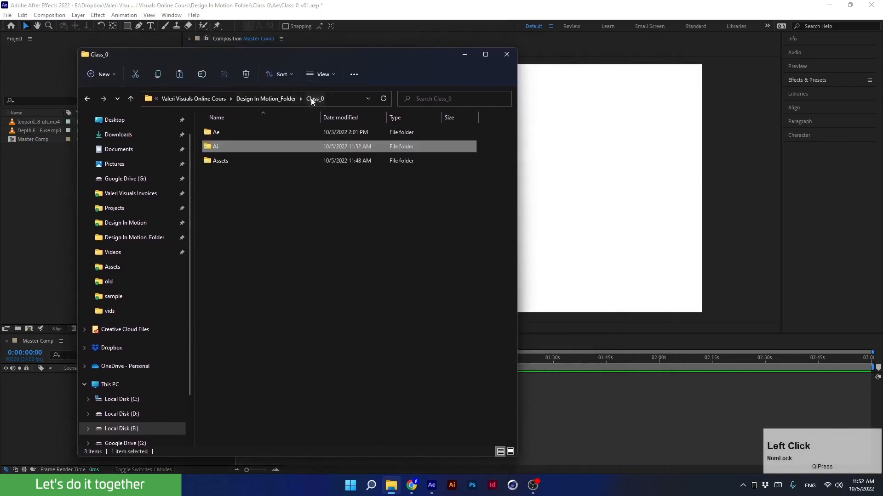
click(217, 190)
right_click(217, 189)
mouse_move(246, 282)
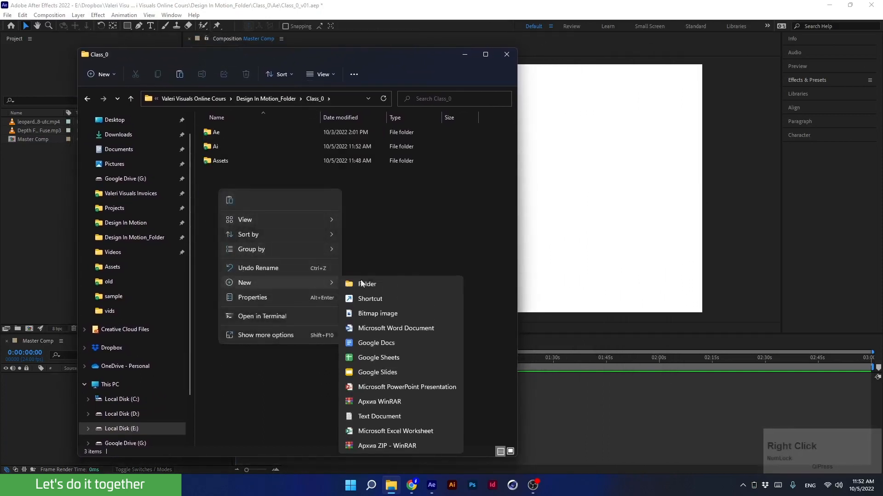
click(381, 282)
text(Psd)
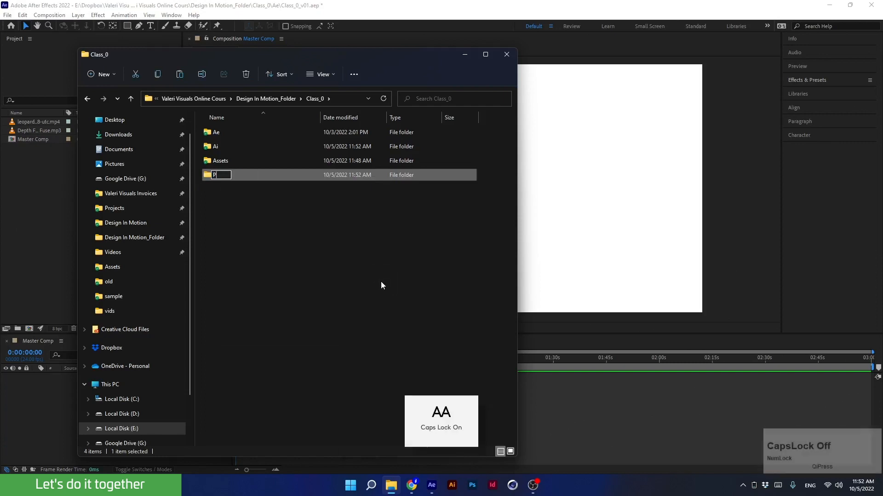
key(BackSpace)
key(BackSpace)
key(BackSpace)
click(233, 233)
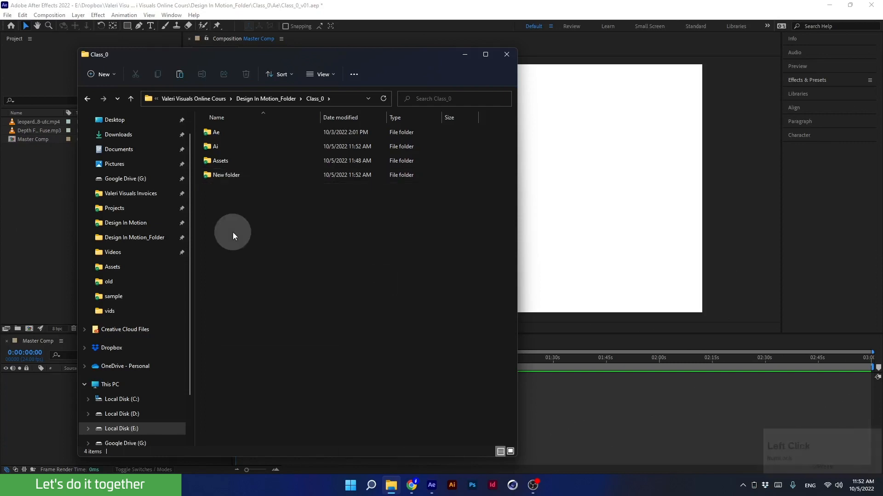
click(214, 174)
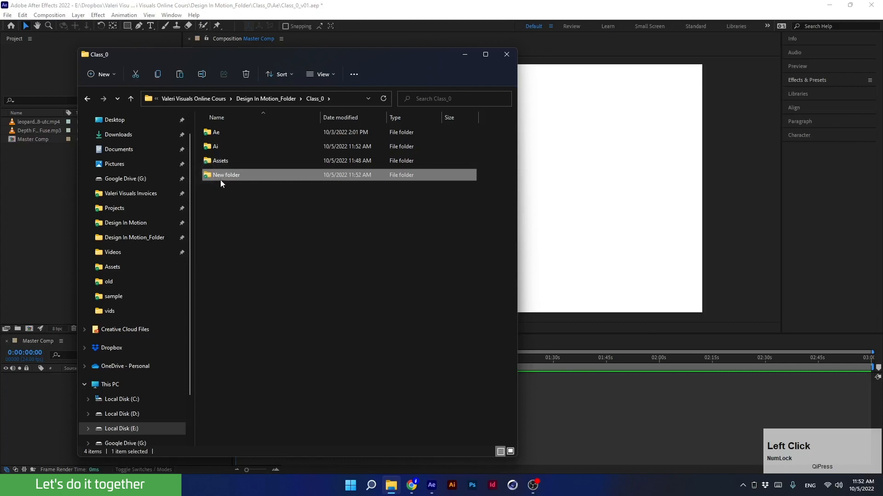
key(Delete)
double_click(216, 145)
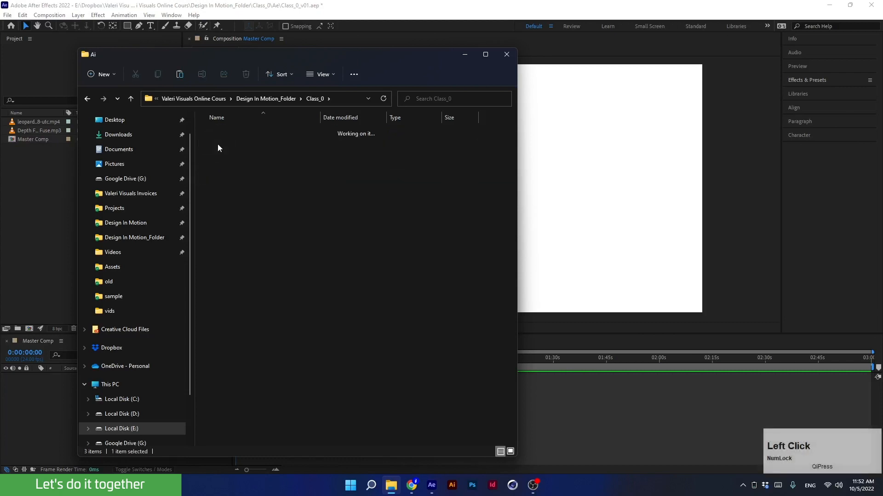
- Open a second File Explorer window on Design In Motion's Class_0 Ai folder and fit it beside the empty Ai folder
right_click(391, 488)
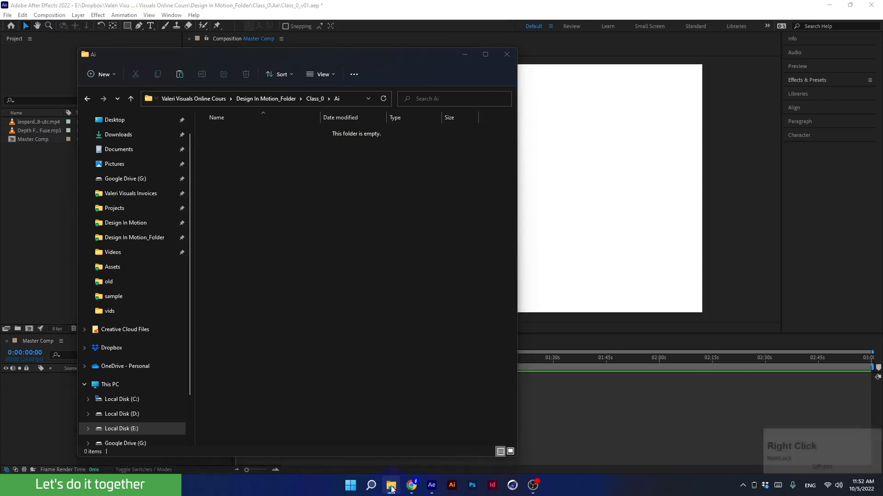
click(370, 431)
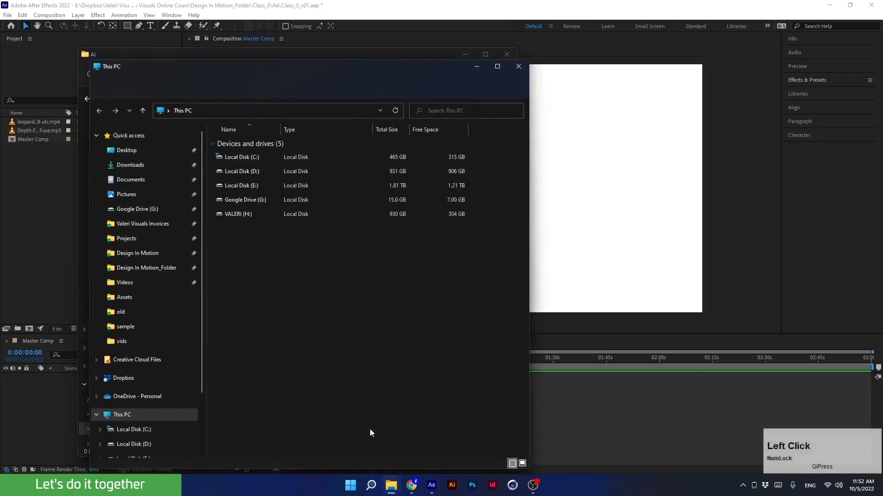
click(120, 253)
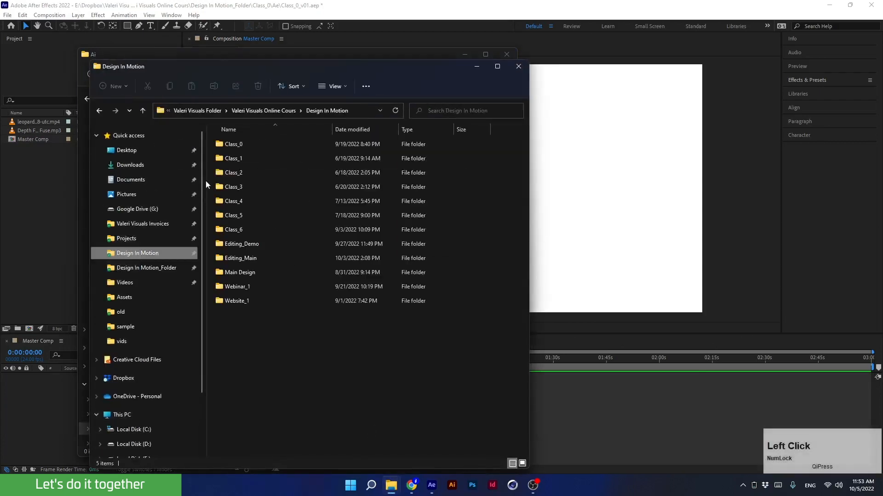
double_click(238, 148)
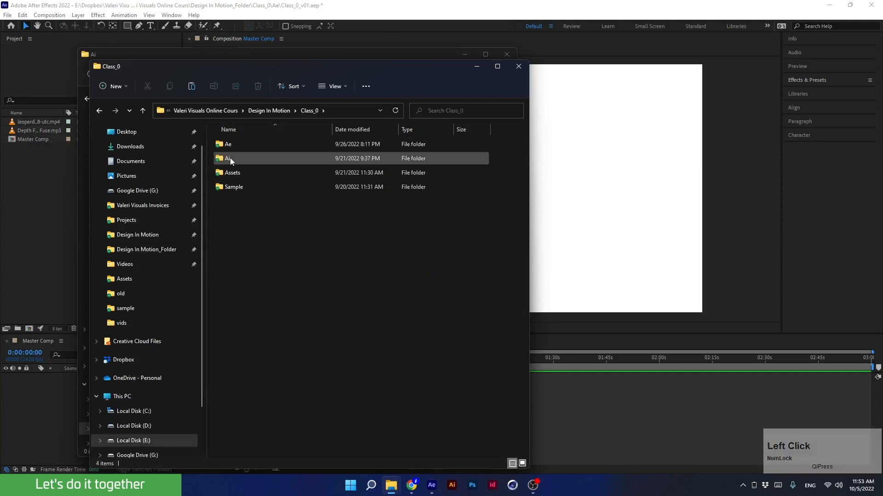
double_click(229, 159)
drag(214, 68, 644, 55)
drag(882, 191, 833, 192)
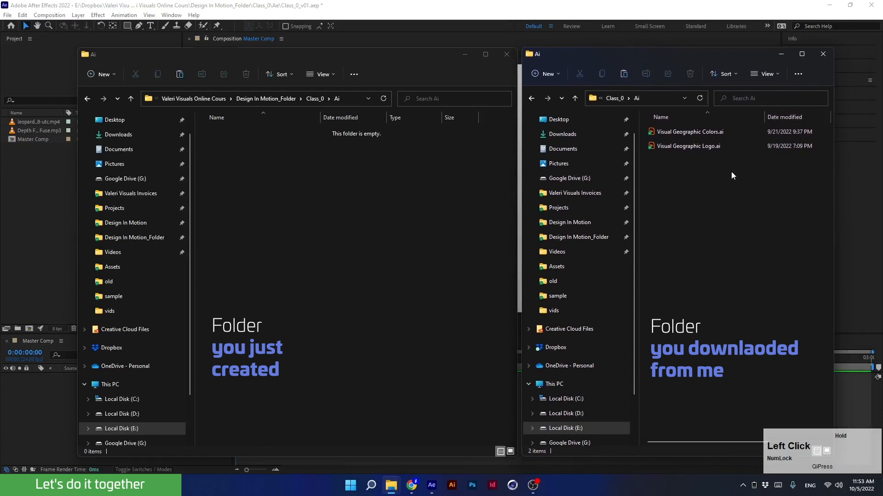
- Copy Visual Geographic Colors.ai and Visual Geographic Logo.ai into the new Ai folder and minimize the source window
drag(705, 171, 676, 128)
click(251, 161)
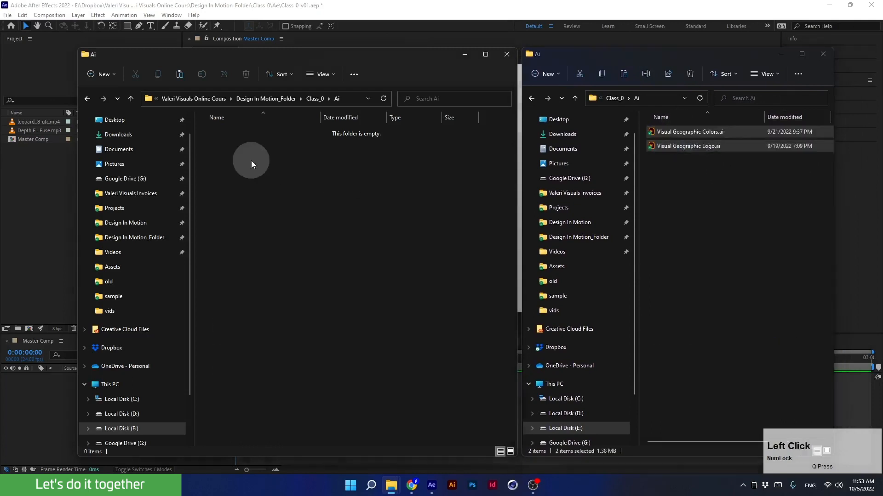
key(ctrl+v)
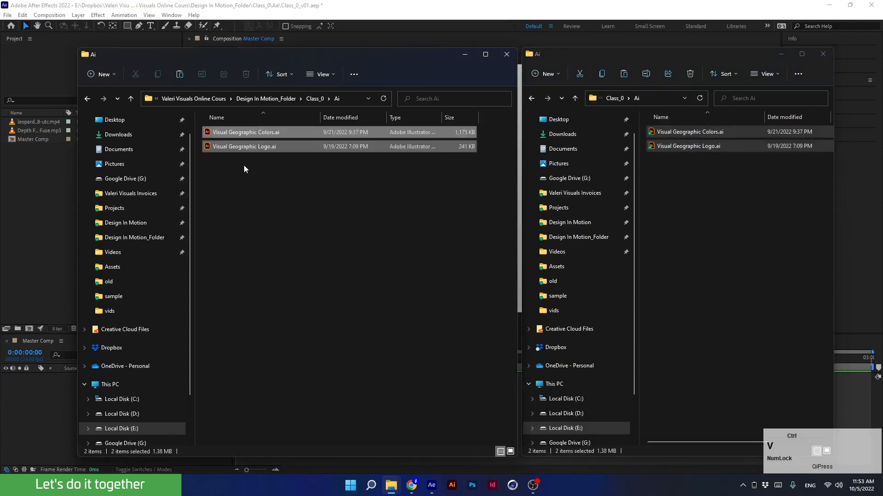
click(782, 54)
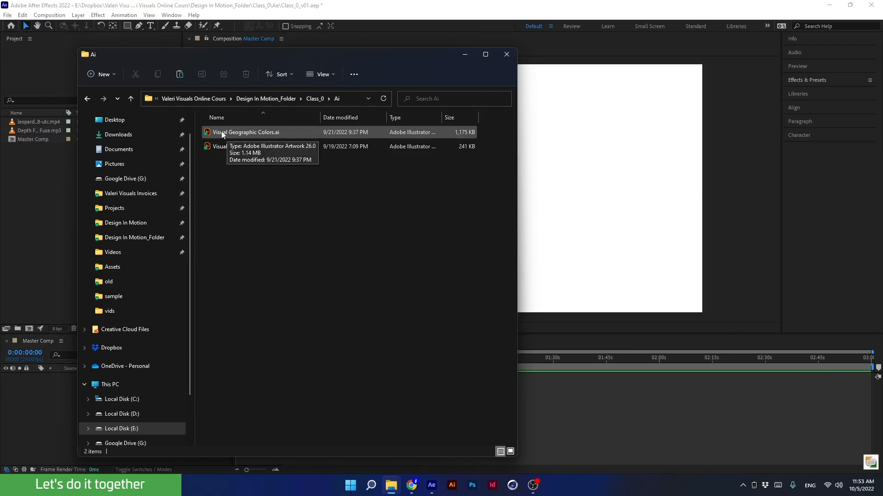
- Open Visual Geographic Colors.ai in Illustrator and use the Automation workspace with the Color panel collapsed
click(221, 133)
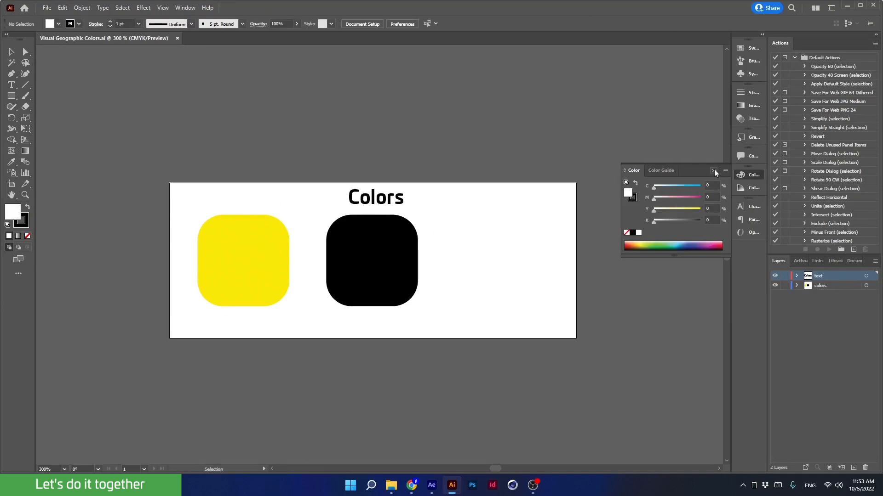
click(714, 171)
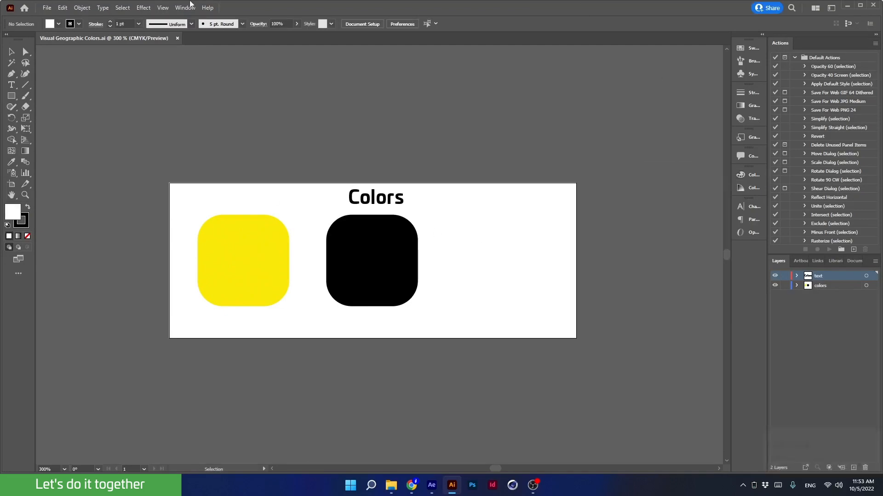
click(179, 8)
mouse_move(368, 49)
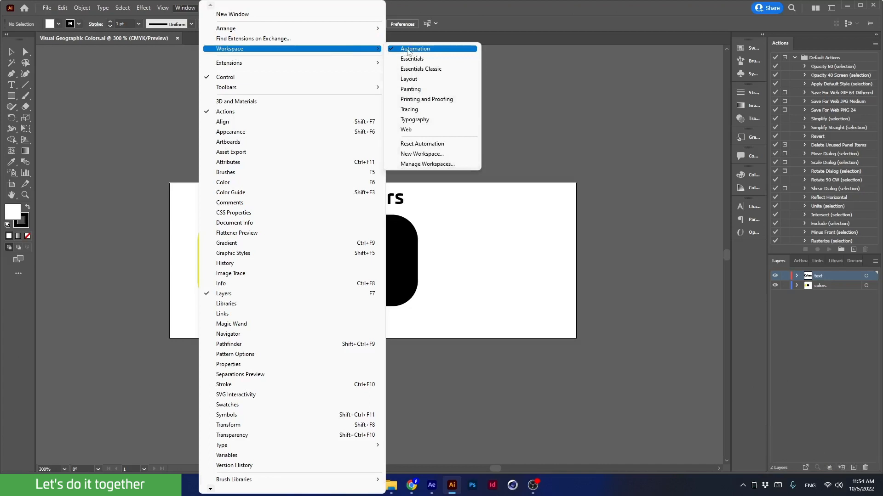
click(408, 49)
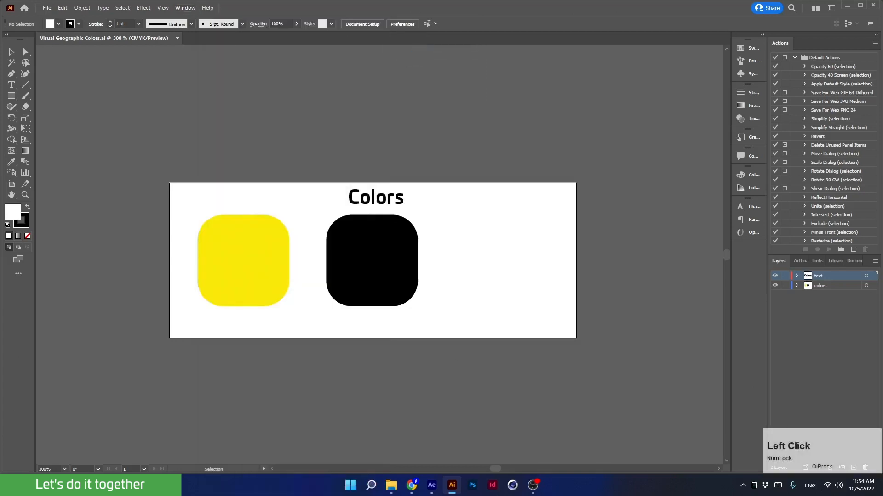
- Select the white, black and yellow rounded squares in turn to examine the brand colors
click(520, 254)
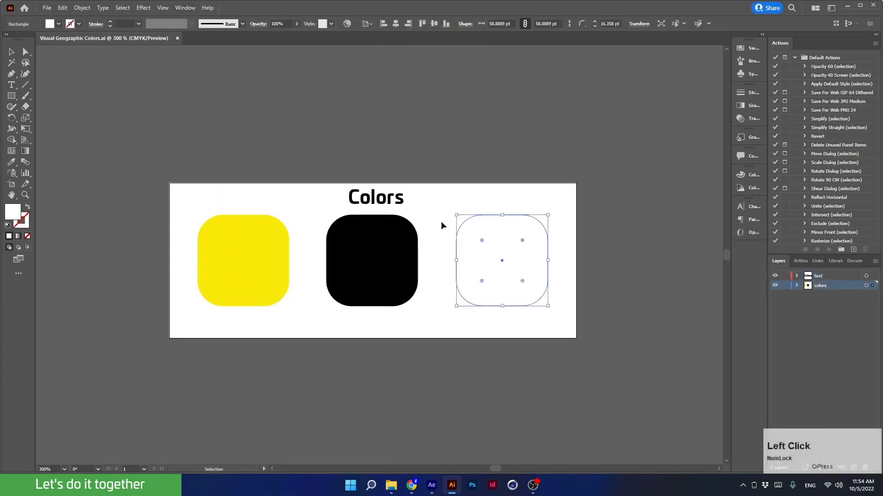
click(372, 263)
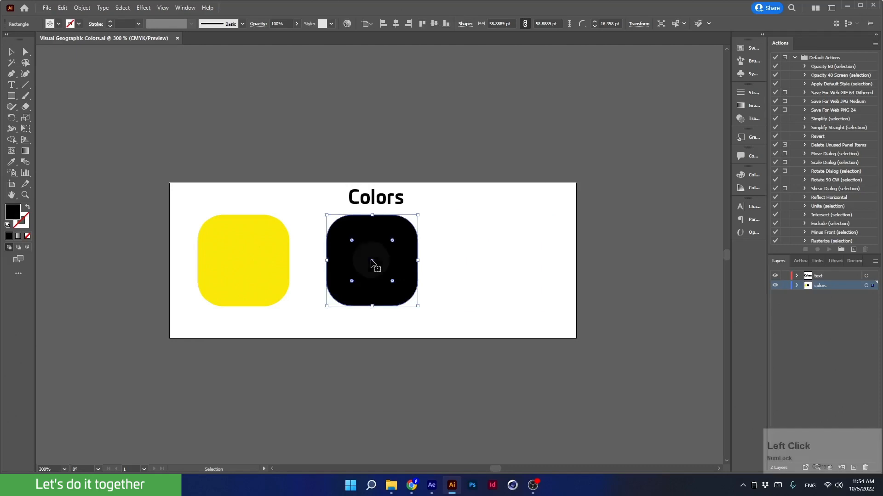
click(241, 265)
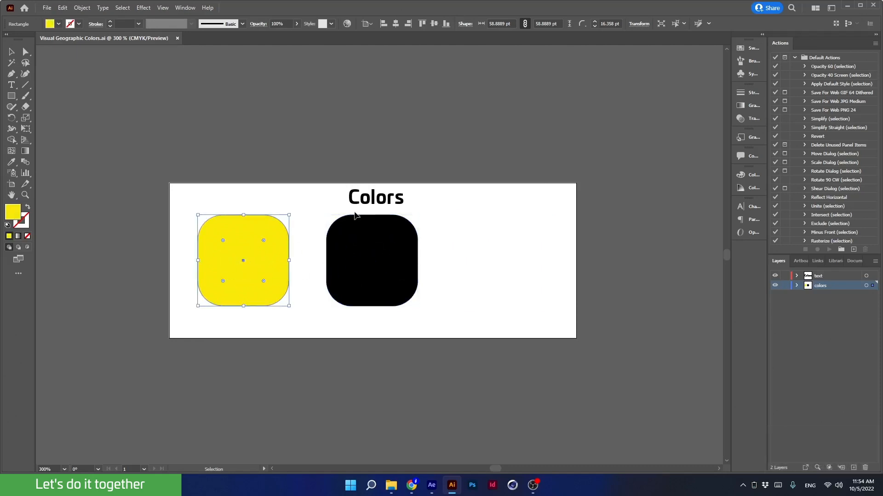
- Select the Colors title and the text and colors layers in turn to examine how the artwork is layered
click(363, 205)
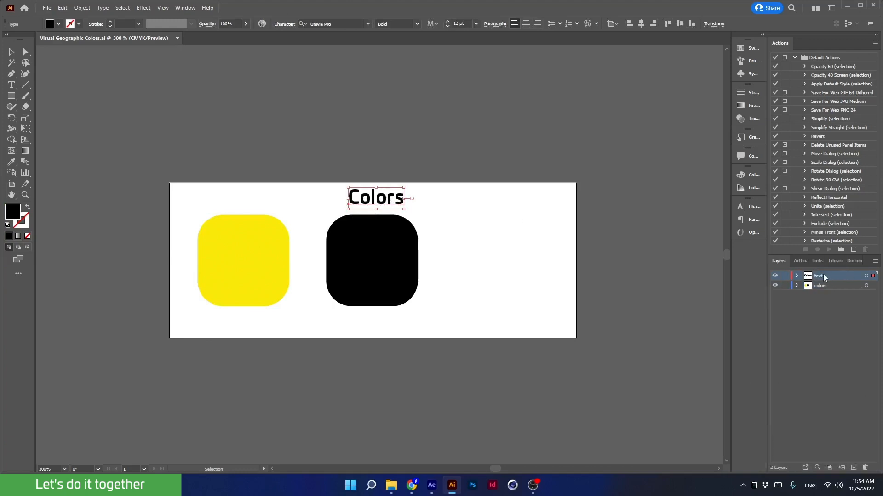
click(835, 279)
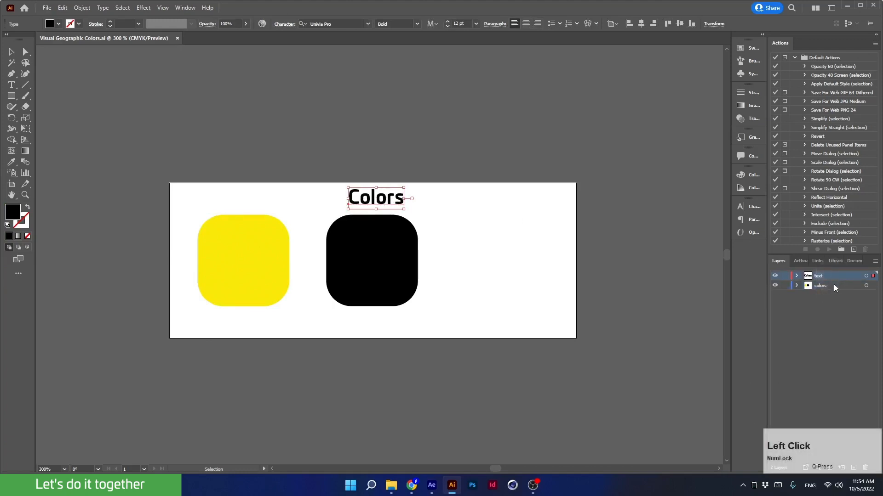
click(834, 286)
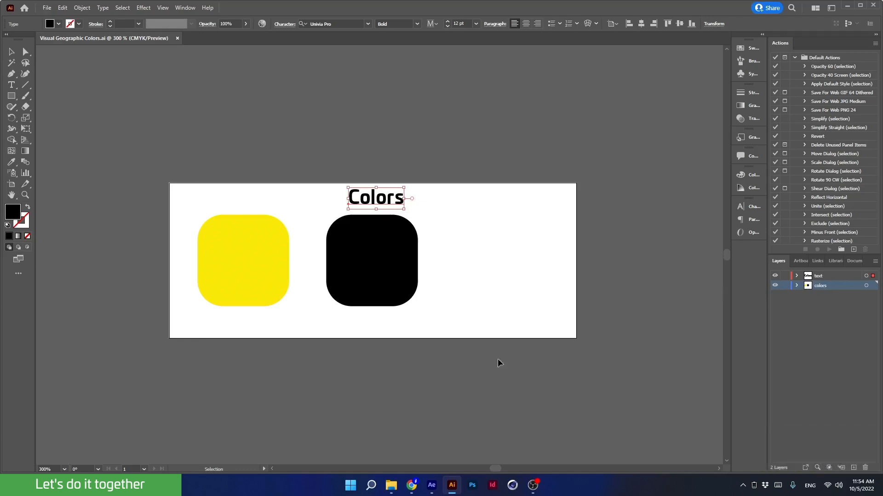
- Open Visual Geographic Logo.ai from the Class_0 Ai folder in Illustrator
mouse_move(389, 488)
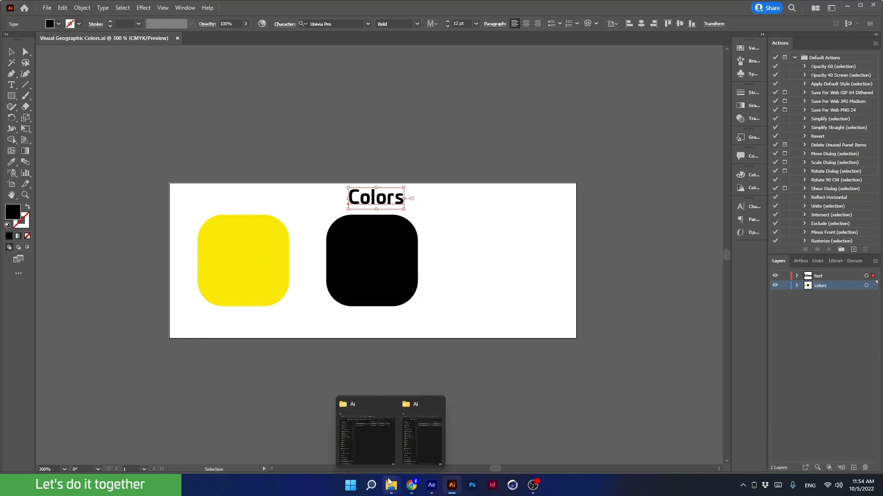
click(437, 405)
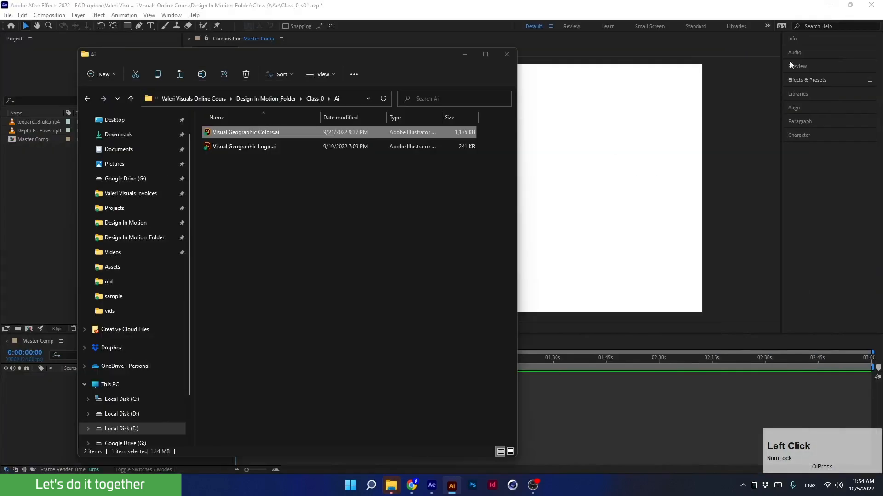
click(228, 148)
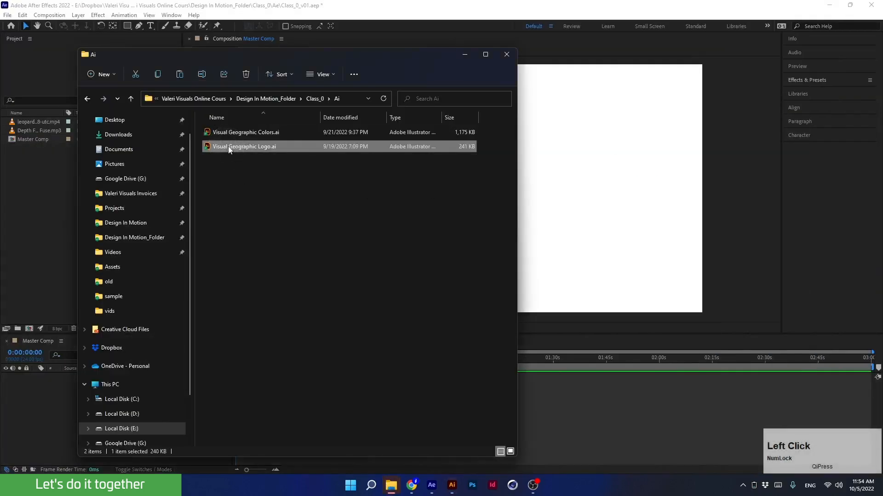
double_click(229, 147)
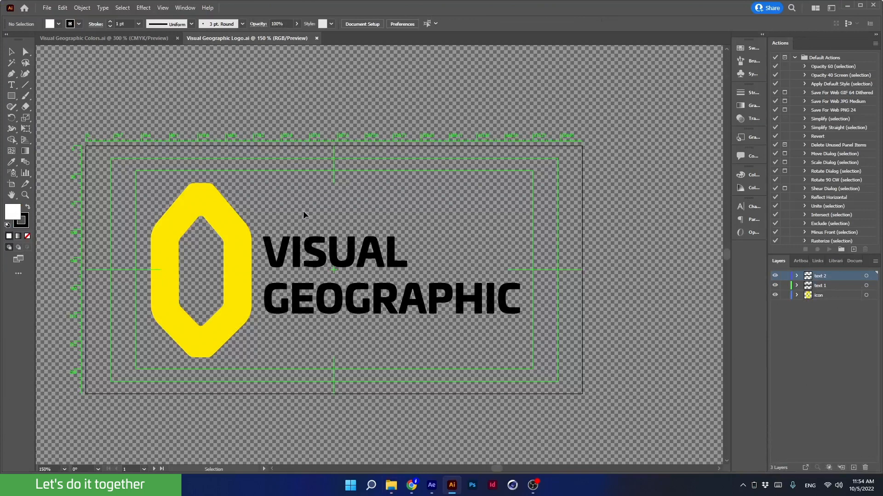
drag(303, 210, 343, 209)
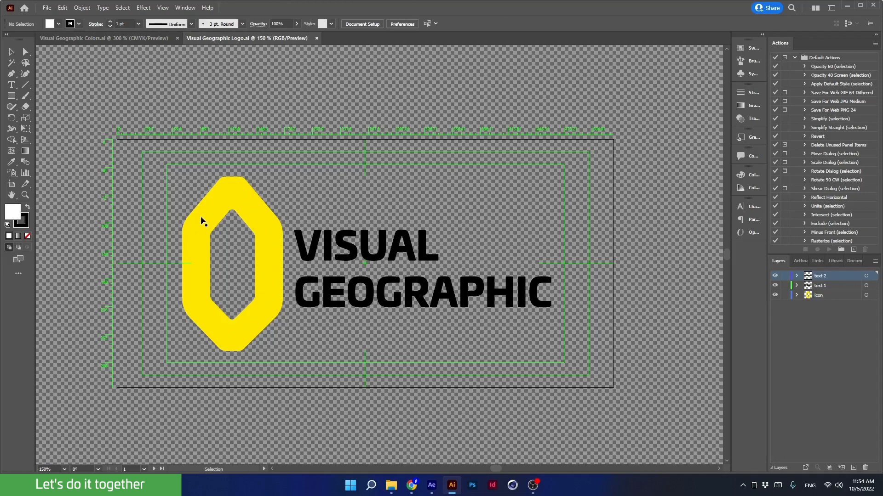
- Select the yellow logo icon and toggle the icon, text 1 and text 2 layers off and on to examine the logo's structure
click(223, 215)
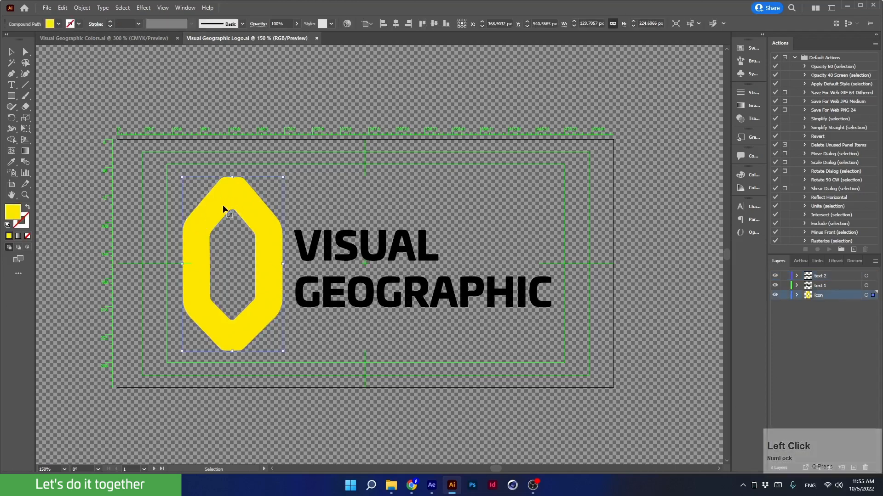
click(775, 295)
click(776, 295)
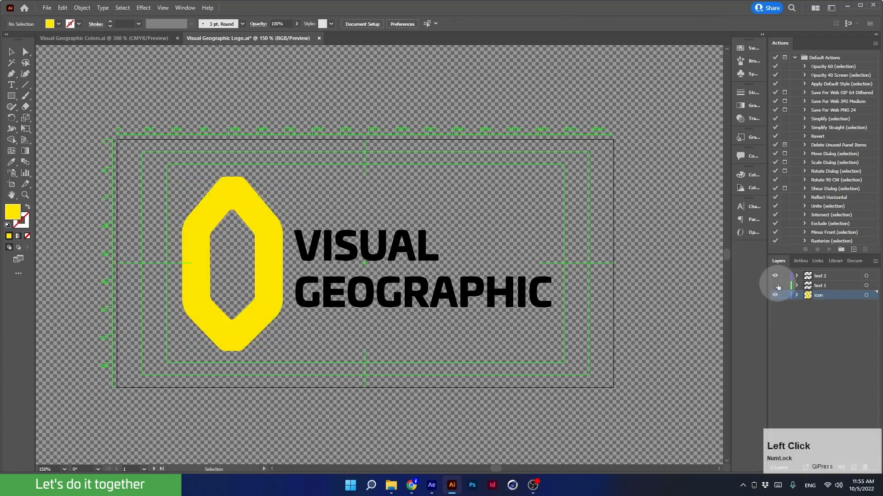
click(775, 286)
click(776, 286)
click(775, 276)
click(775, 276)
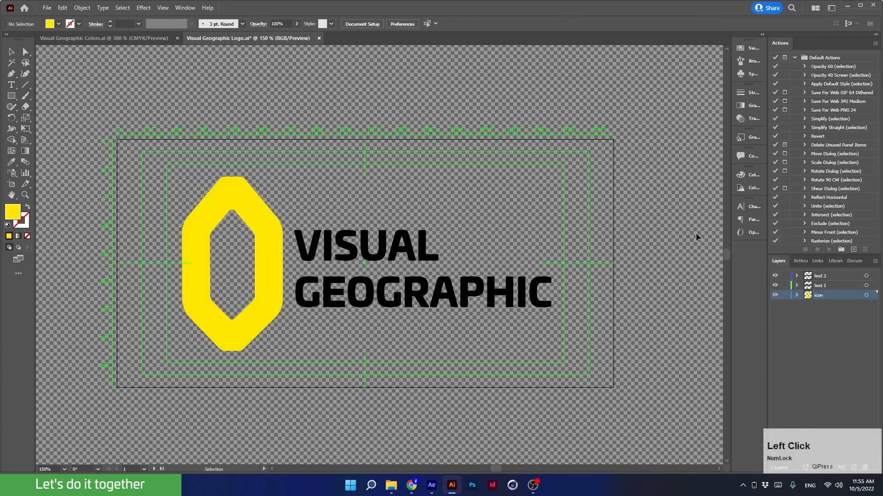
- Review the Visual Geographic Colors.ai and Visual Geographic Logo.ai documents once more and minimize Illustrator
click(110, 40)
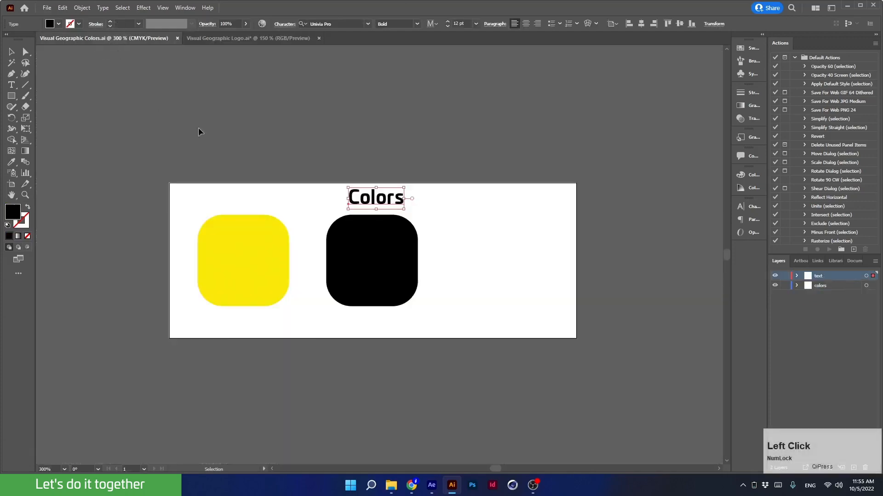
click(366, 133)
click(243, 39)
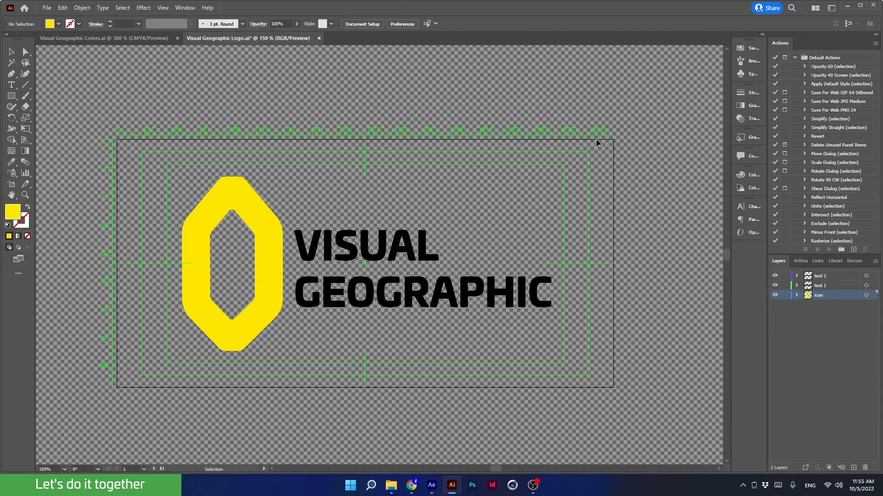
click(847, 5)
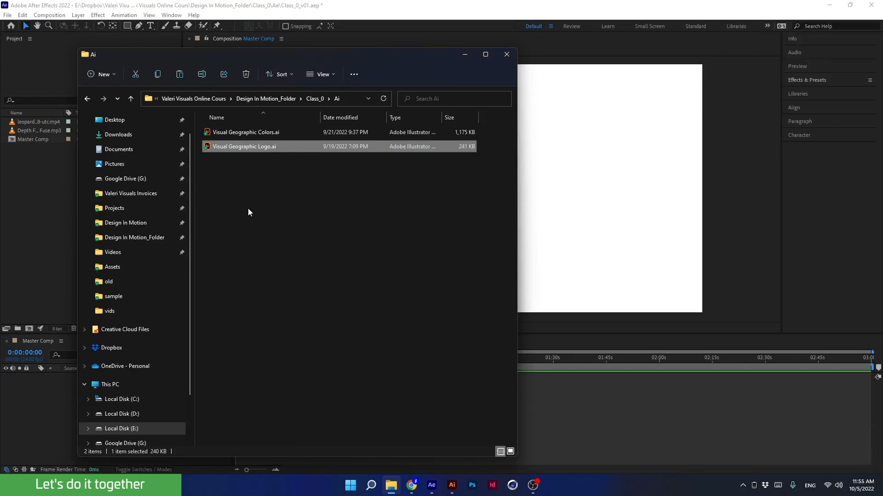
- Move the Ai folder window clear of the Project panel, select the logo file and switch to After Effects
drag(219, 57, 400, 62)
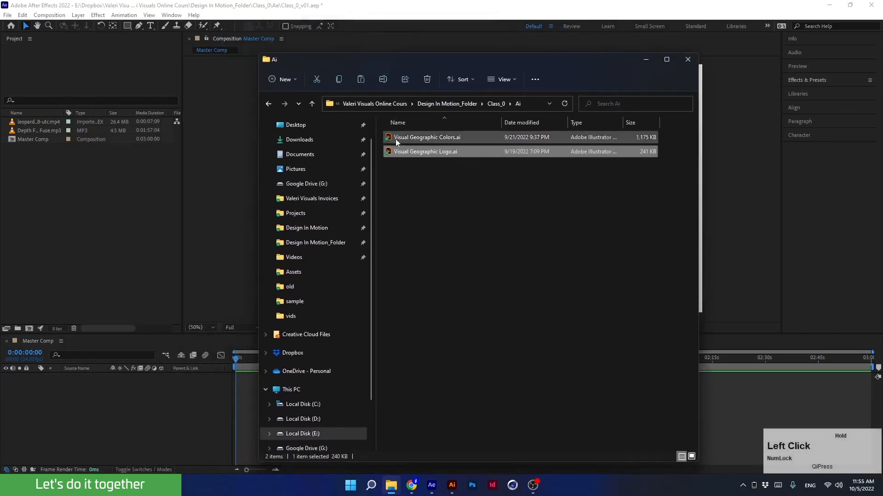
mouse_move(417, 155)
mouse_down()
mouse_move(211, 227)
mouse_move(92, 193)
mouse_move(427, 154)
mouse_up()
click(45, 190)
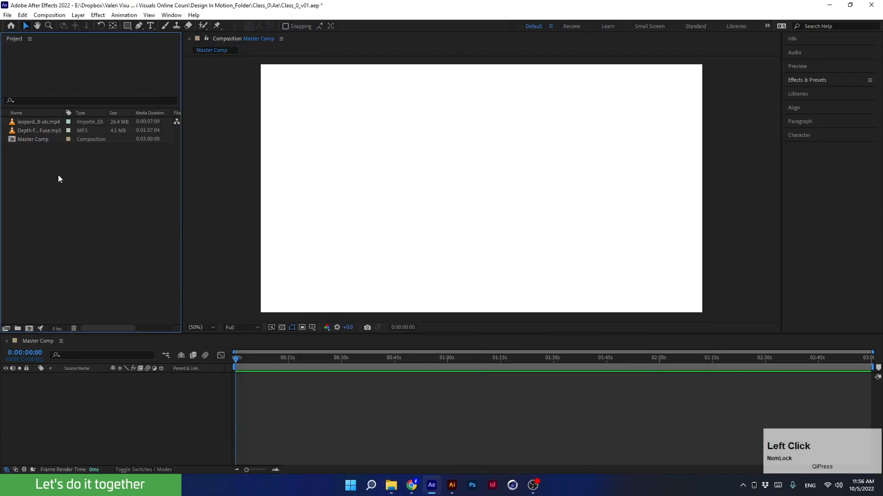
- Import Visual Geographic Logo.ai from the Class_0 Ai folder as Footage with Merged Layers
double_click(57, 174)
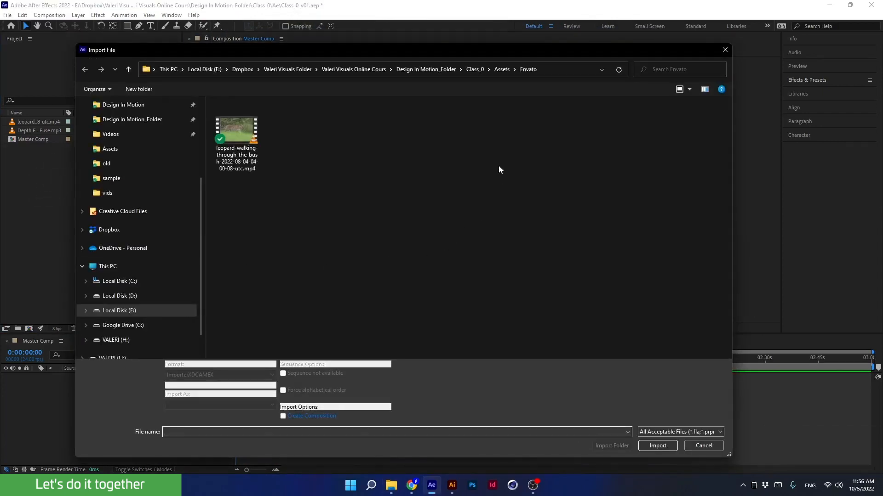
click(477, 69)
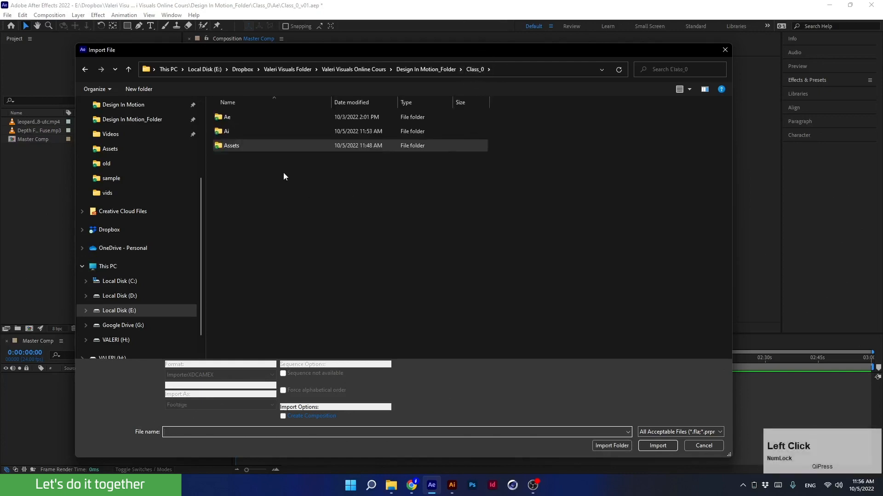
double_click(247, 131)
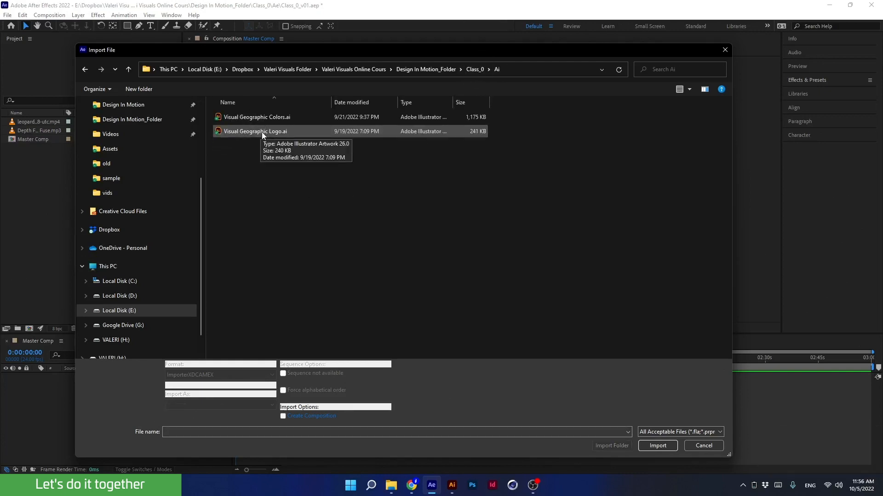
click(249, 132)
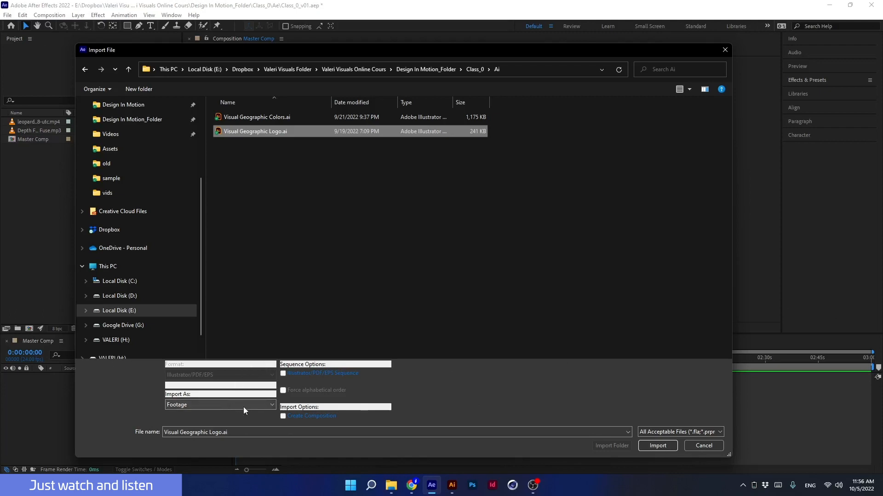
click(657, 446)
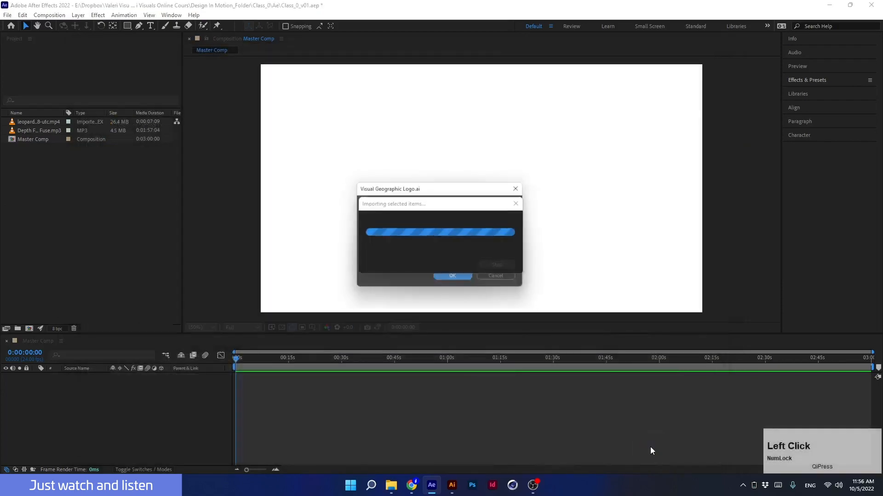
mouse_move(375, 191)
mouse_down()
mouse_move(362, 165)
mouse_move(381, 184)
mouse_move(373, 190)
mouse_up()
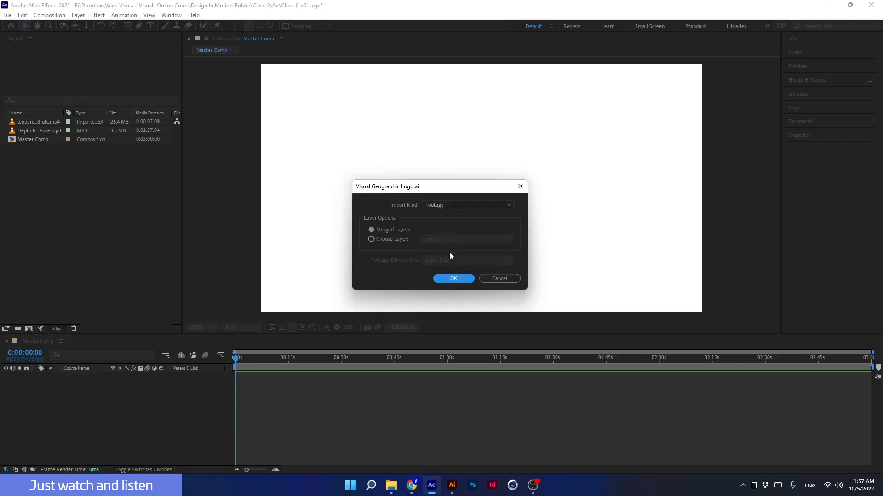
click(452, 279)
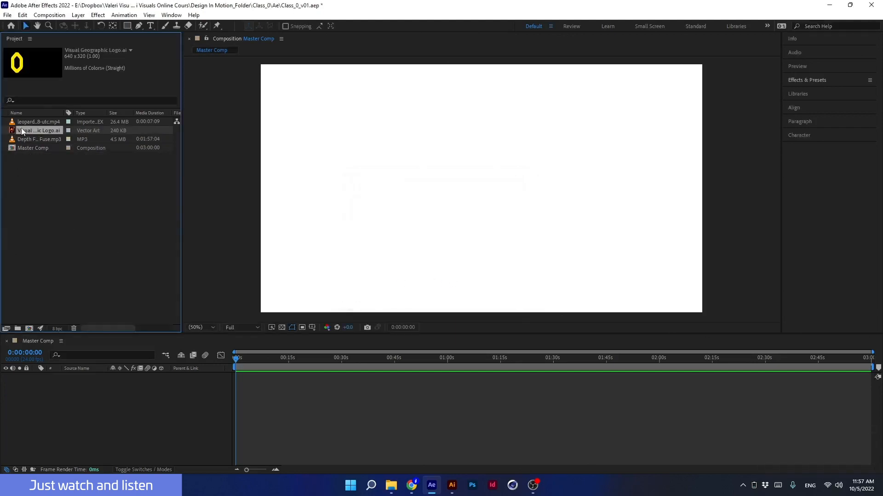
- Try the merged logo in Master Comp, and delete both its layer and the imported logo footage
drag(24, 131, 465, 194)
click(77, 376)
key(Delete)
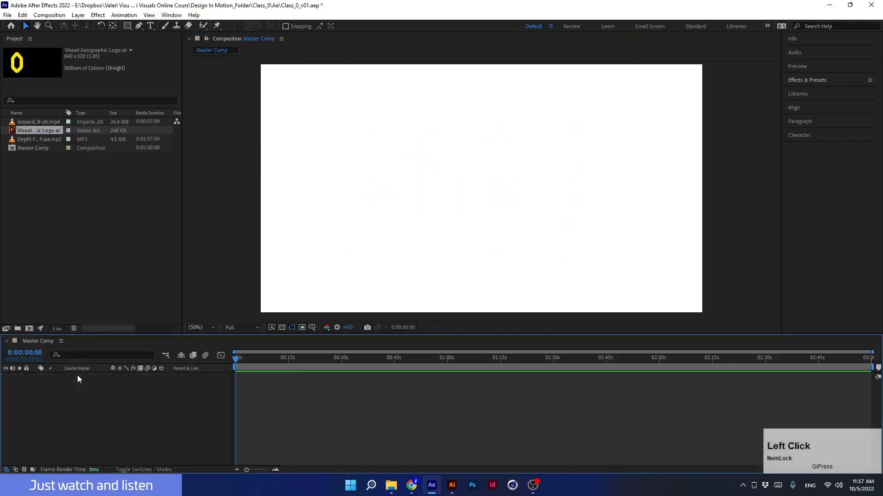
click(37, 131)
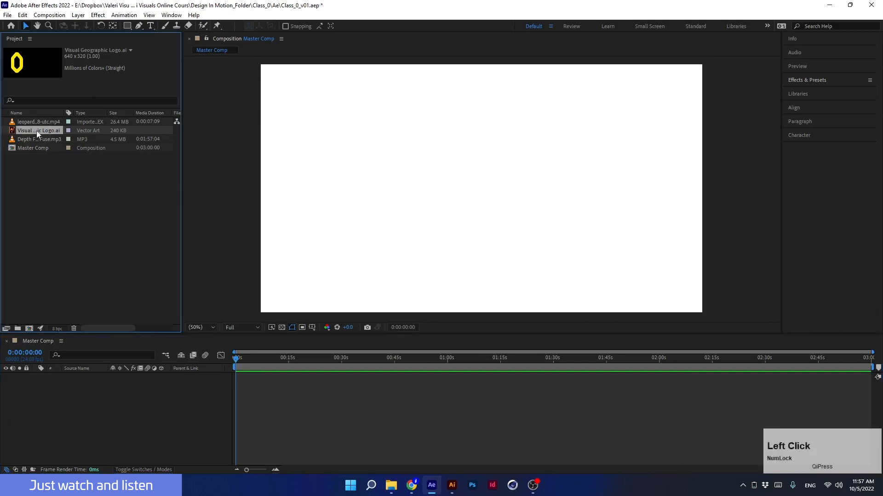
key(Delete)
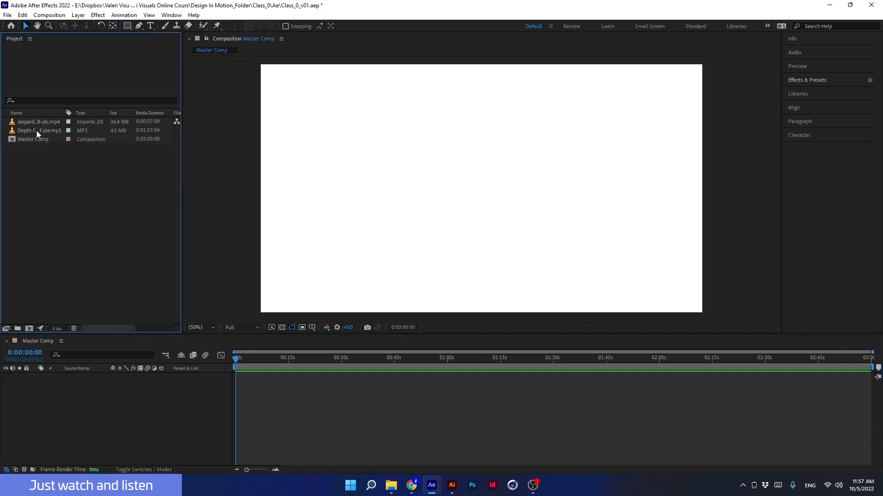
- Import Visual Geographic Logo.ai as a Composition with Footage Dimensions set to Document Size
double_click(73, 185)
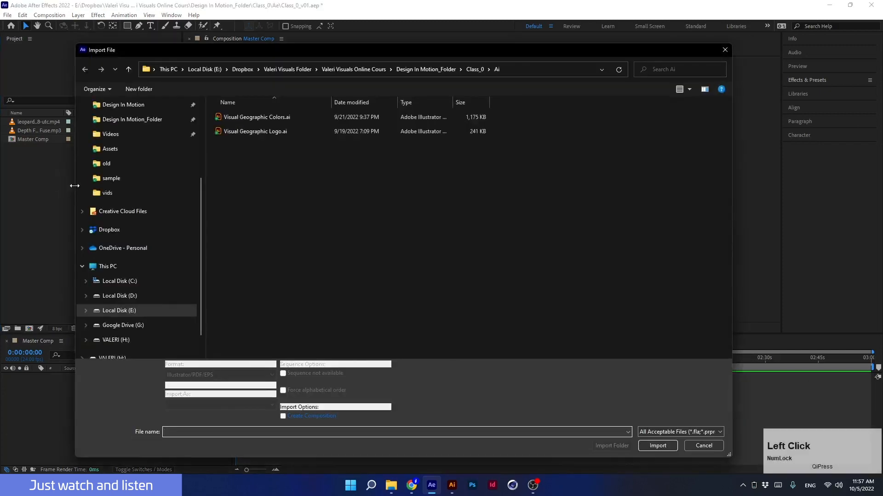
click(258, 131)
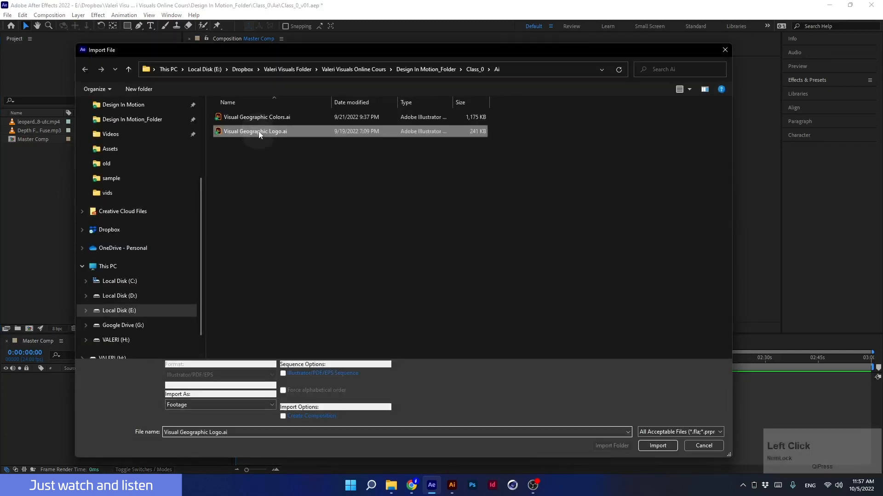
click(657, 445)
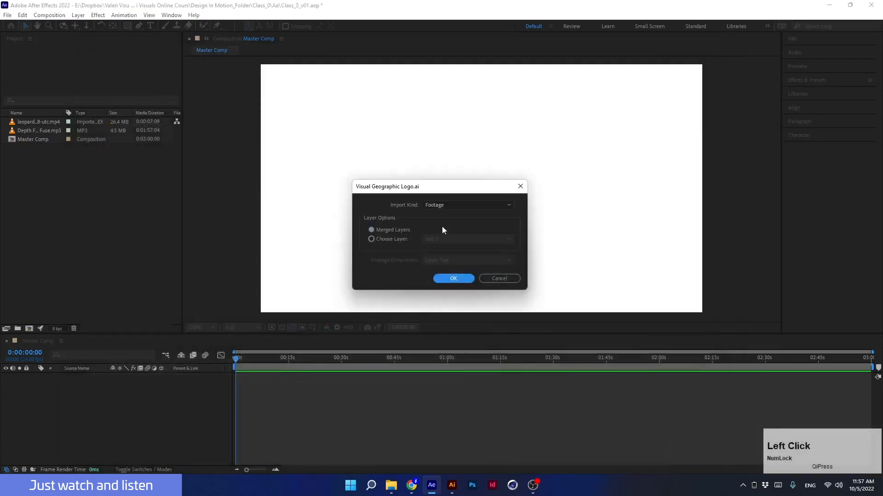
click(437, 205)
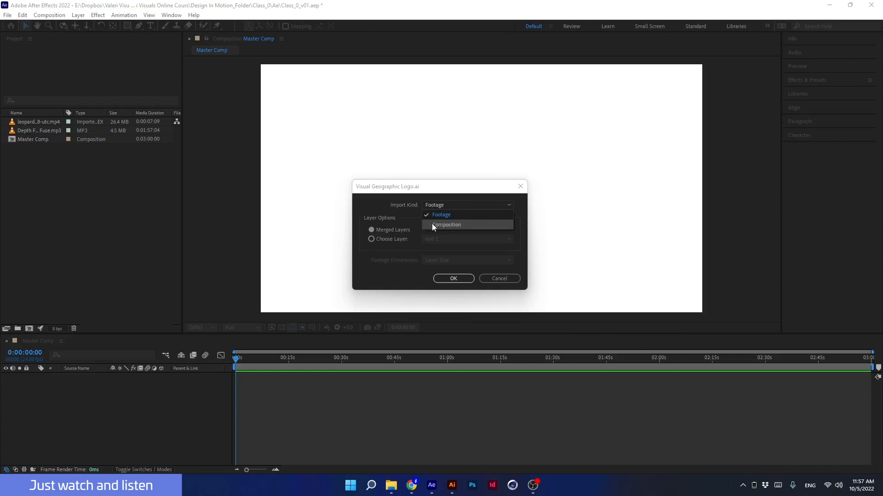
click(432, 225)
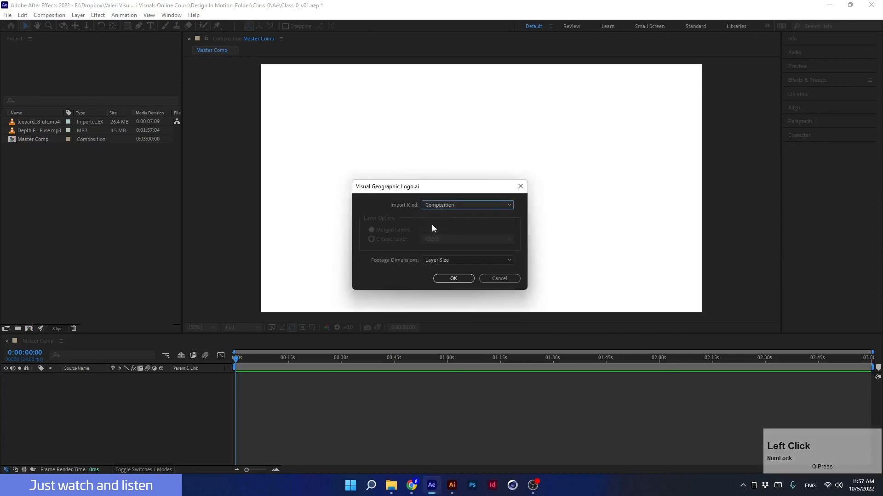
click(454, 260)
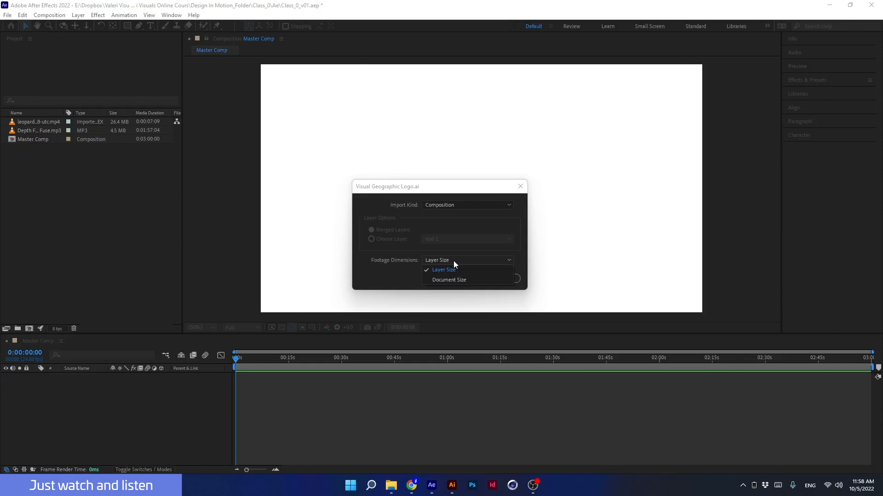
click(432, 281)
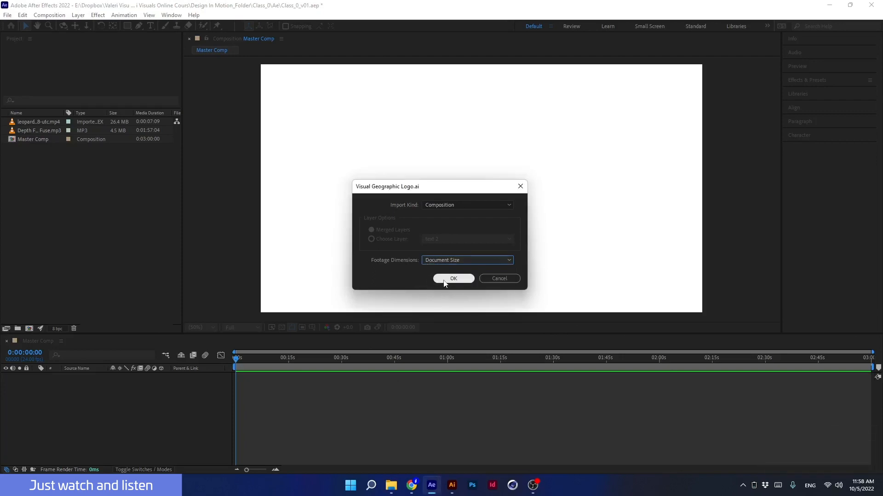
click(442, 279)
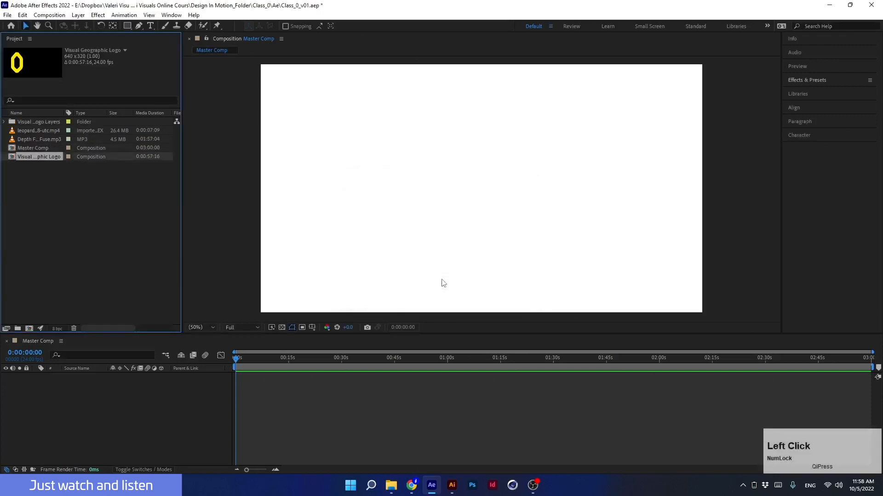
- Examine the icon, text 1 and text 2 items in the Visual Geographic Logo Layers folder, and the Visual Geographic Logo composition
click(9, 123)
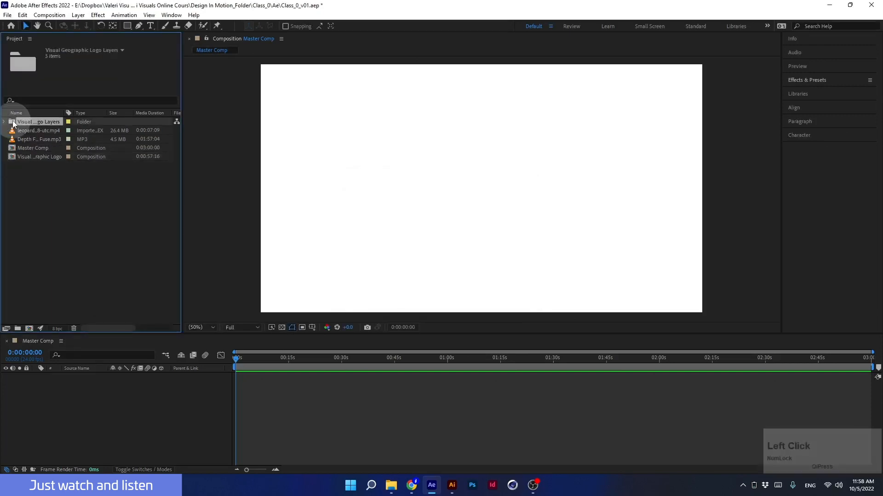
click(4, 122)
click(27, 131)
click(29, 139)
click(29, 146)
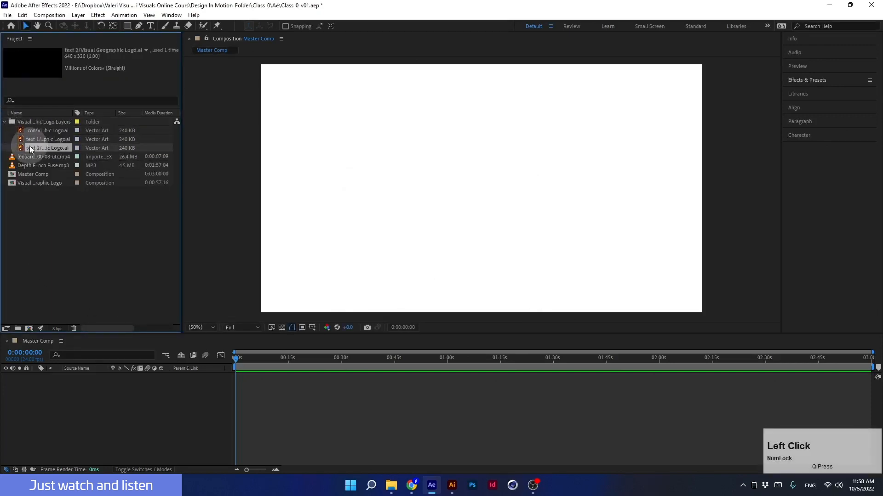
click(29, 123)
click(3, 122)
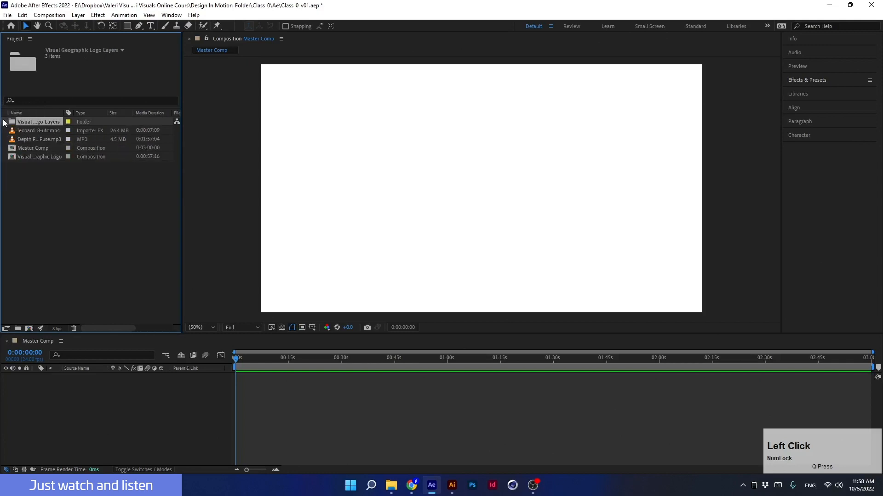
click(24, 157)
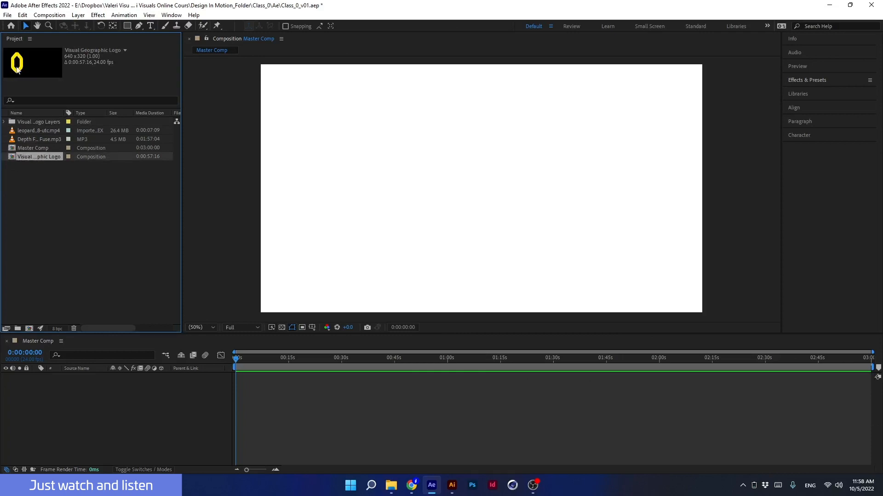
- Add the icon from the Visual Geographic Logo Layers folder to Master Comp and move it to the upper middle of the frame
click(4, 122)
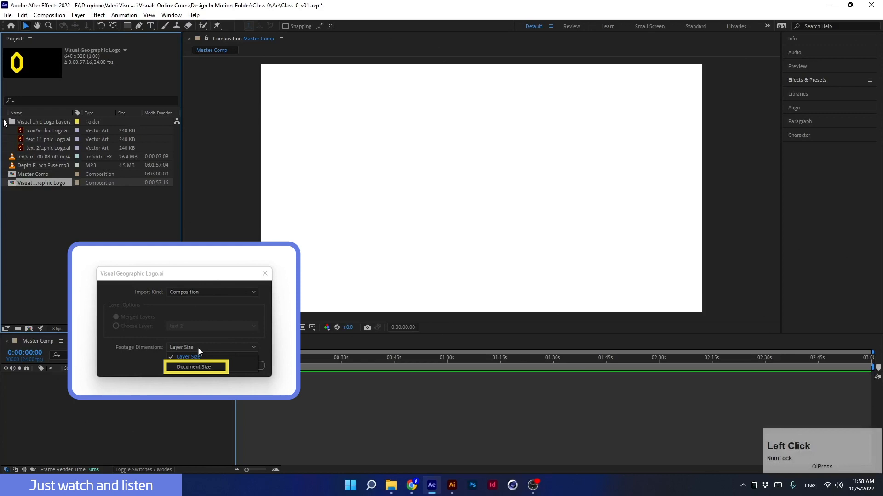
click(39, 133)
drag(39, 133, 481, 190)
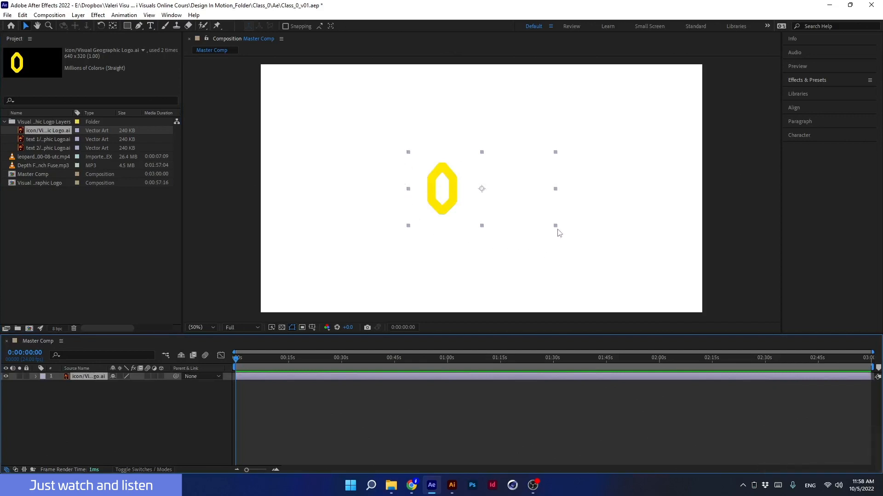
drag(433, 199, 427, 151)
- Try the text 1 and text 2 logo layers in Master Comp below the icon, and delete both layers
drag(39, 138, 436, 240)
drag(43, 148, 402, 209)
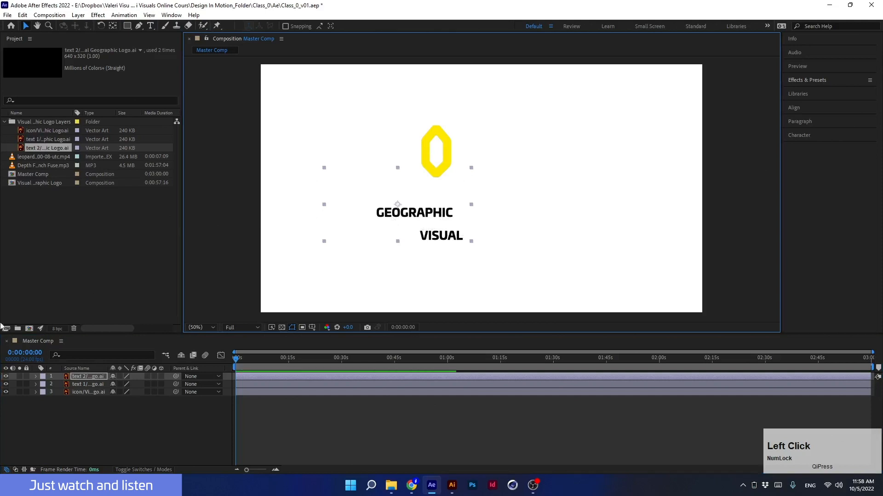
click(95, 374)
key(Delete)
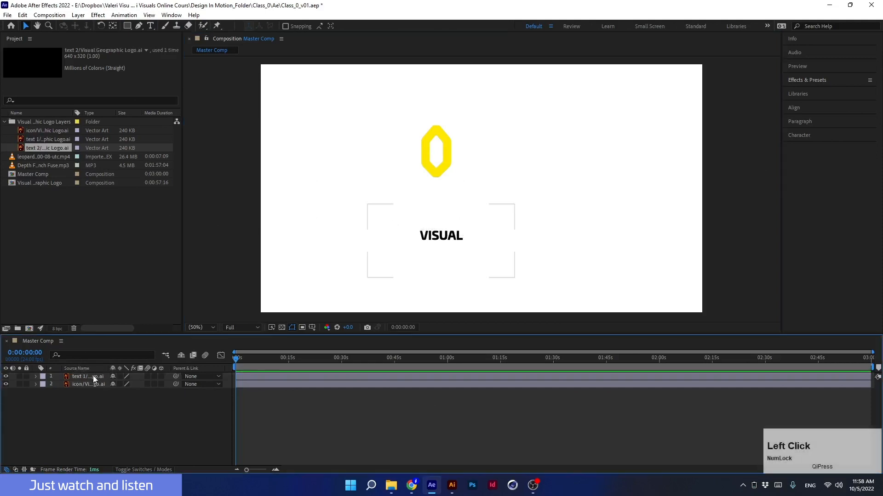
click(92, 376)
key(Delete)
- Move the icon layer by its artwork back to near the centre of the Master Comp frame
click(428, 174)
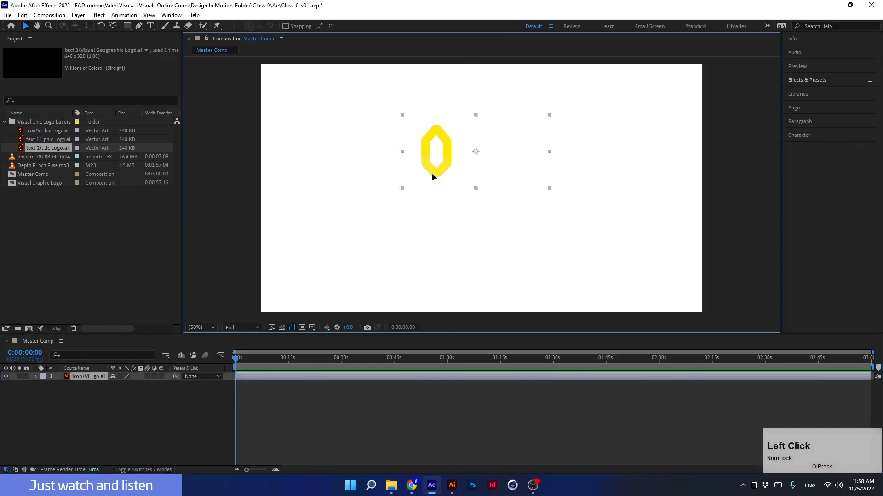
drag(432, 178, 441, 209)
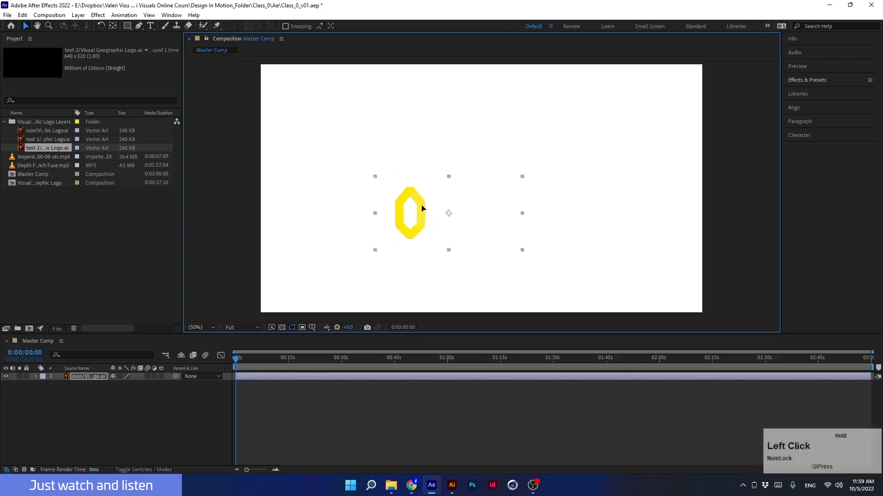
mouse_move(469, 185)
mouse_down()
mouse_move(421, 205)
mouse_move(461, 185)
mouse_up()
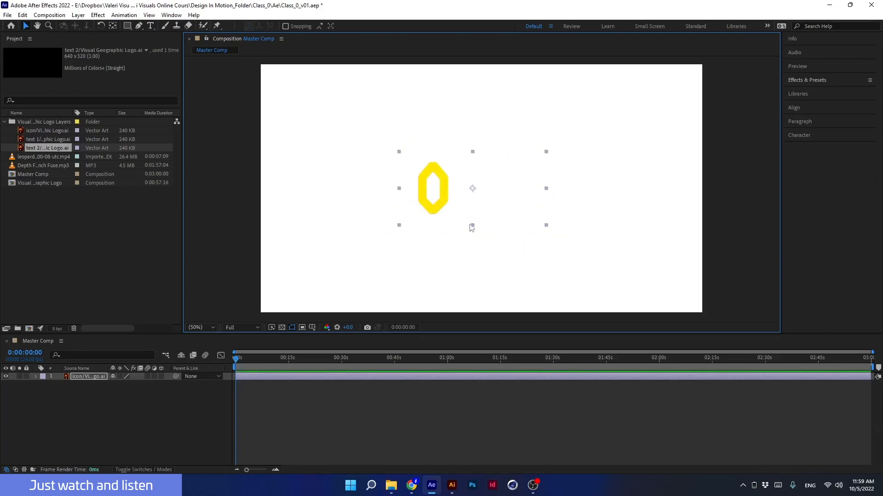
- Switch to Illustrator to examine the logo's artboard bounds around the icon, and return to After Effects
click(452, 486)
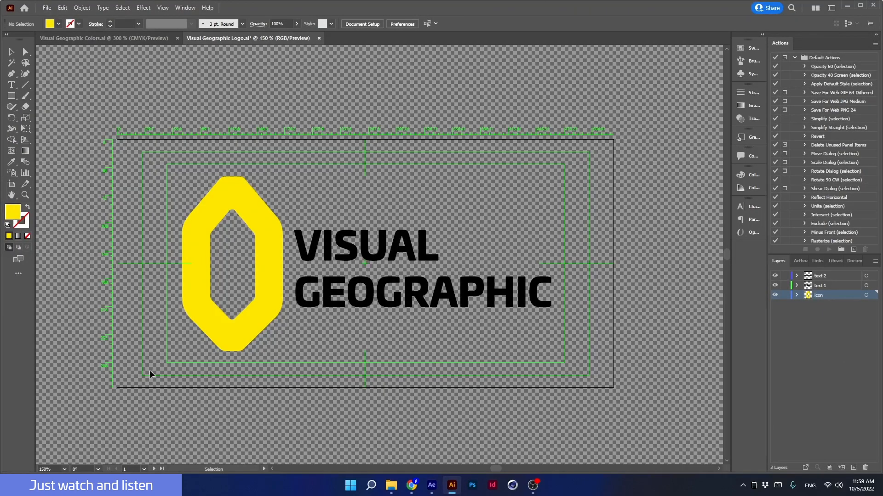
click(12, 52)
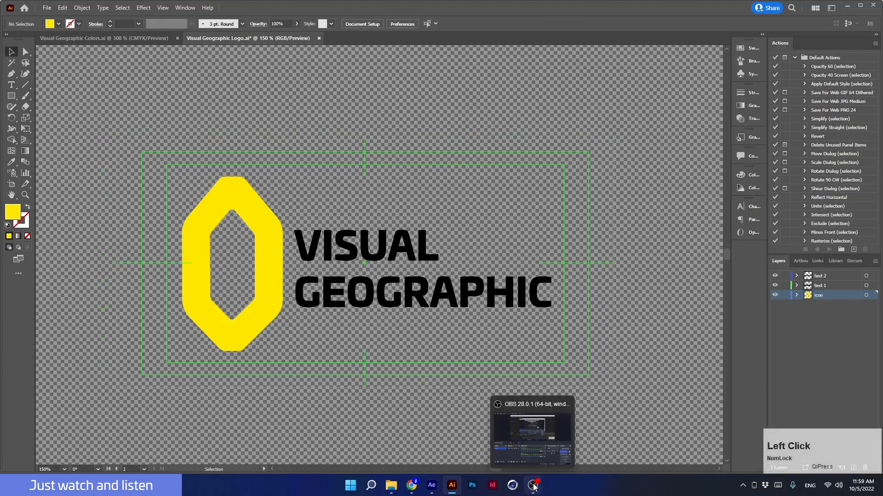
click(431, 485)
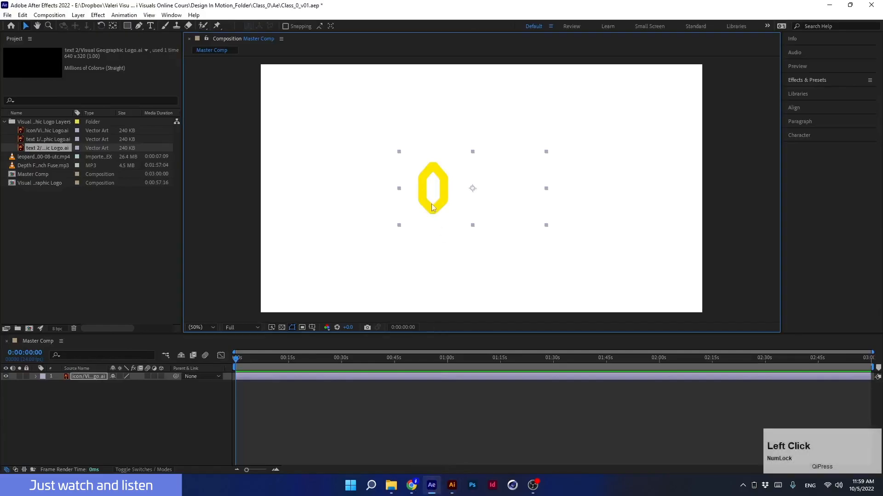
- Move the icon layer to the upper-right area of the Master Comp frame and collapse the Visual Geographic Logo Layers folder
click(77, 377)
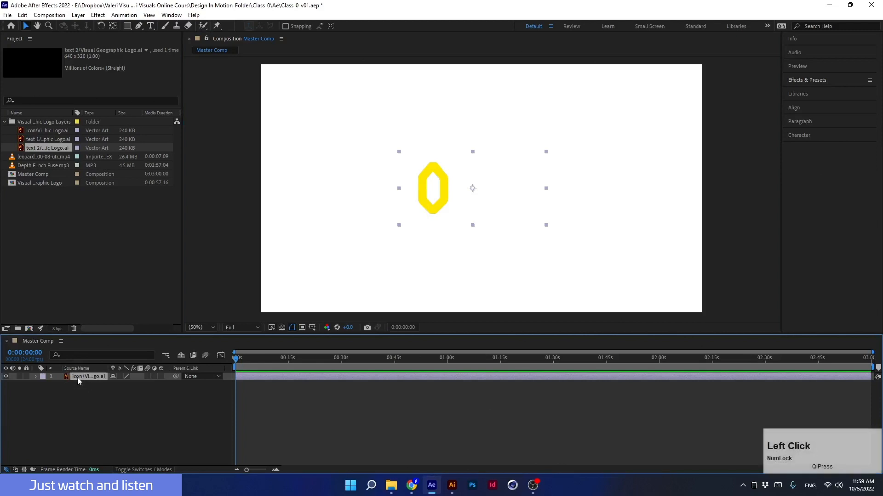
drag(428, 193, 555, 126)
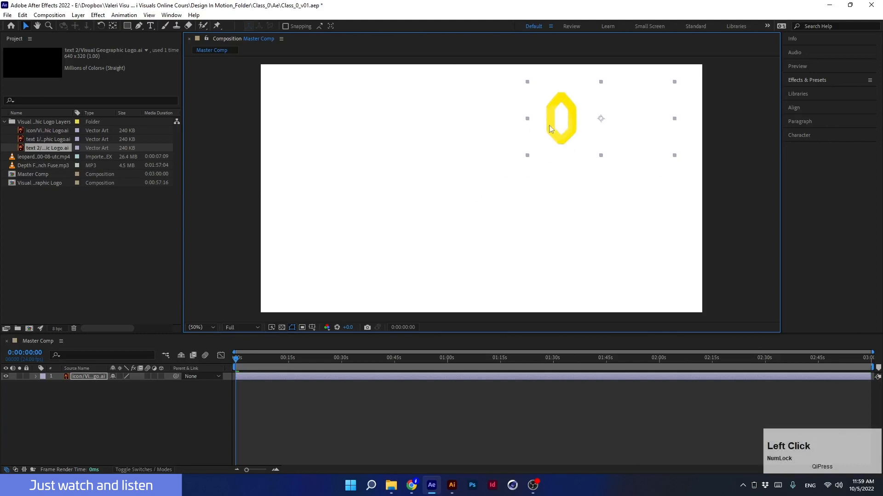
click(5, 122)
- Import Visual Geographic Logo.ai again as a Composition with Footage Dimensions set to Layer Size
double_click(98, 198)
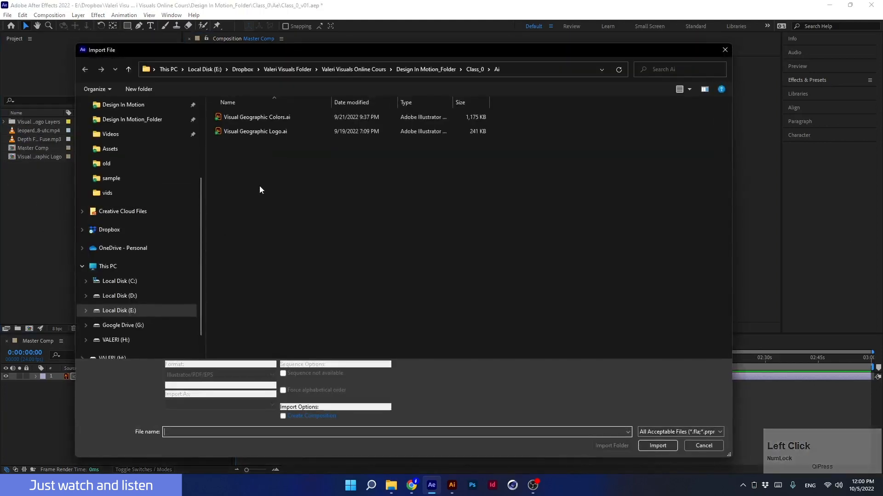
click(258, 135)
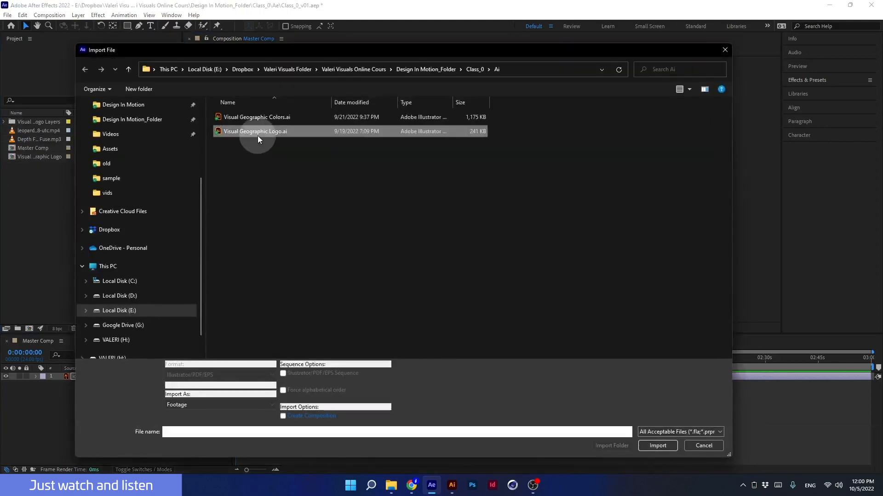
click(652, 445)
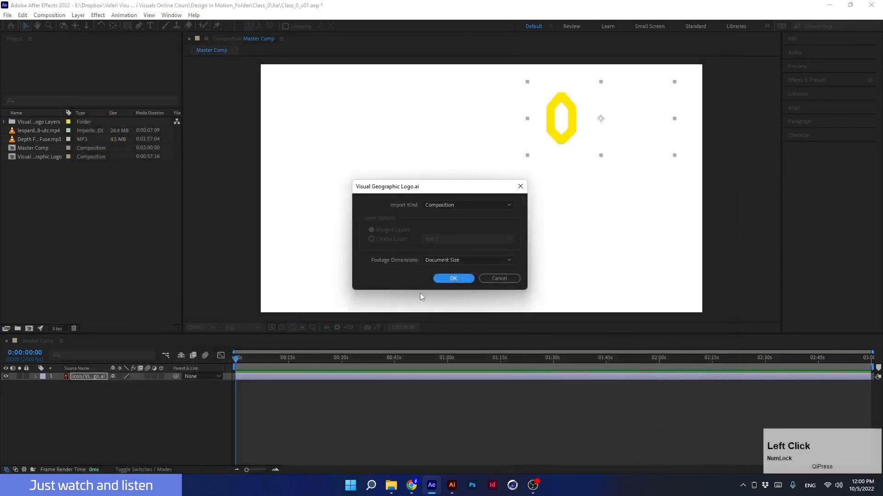
click(429, 206)
click(430, 224)
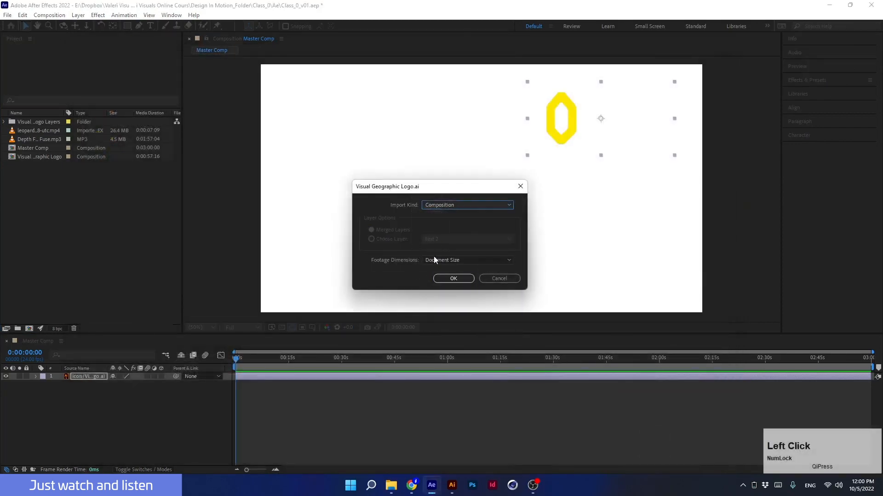
click(434, 260)
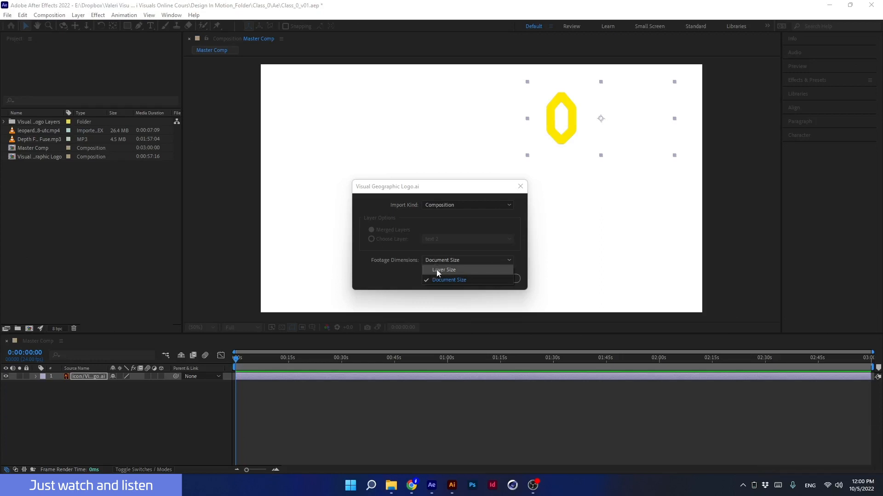
click(433, 271)
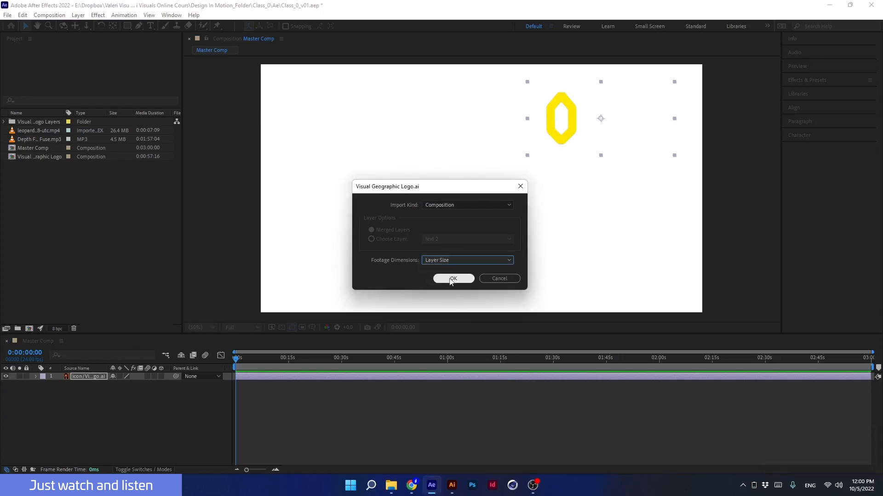
click(453, 279)
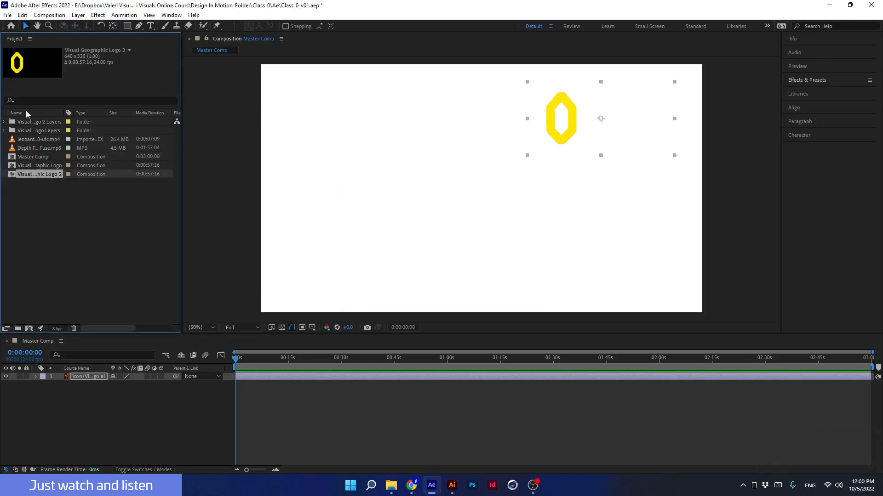
- Widen the Project panel's Name column to read the full item names, and select the Visual Geographic Logo 2 composition
click(32, 121)
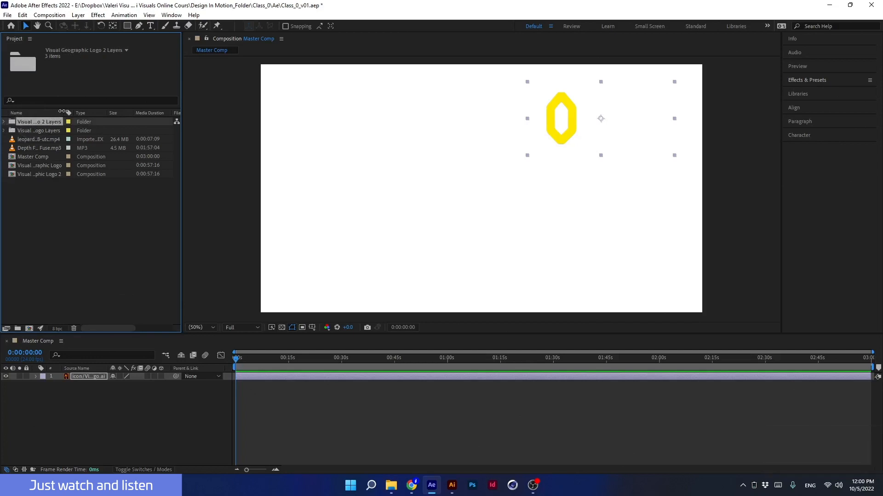
drag(61, 111, 118, 112)
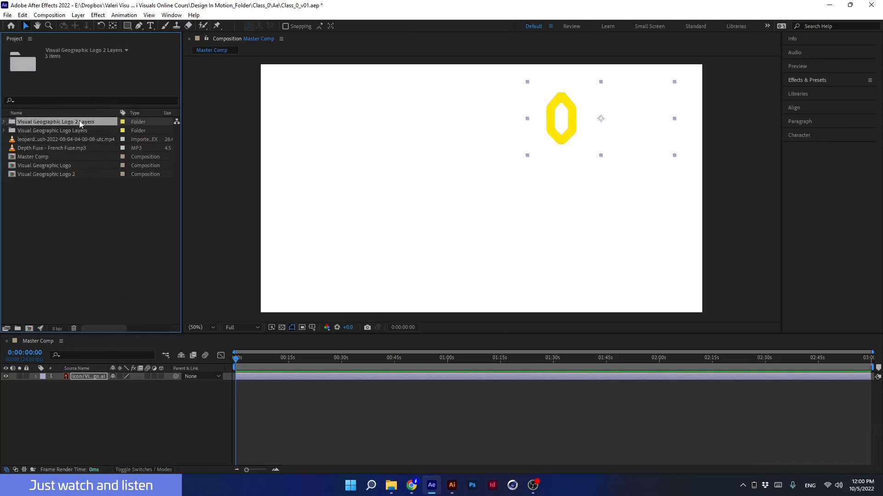
click(34, 177)
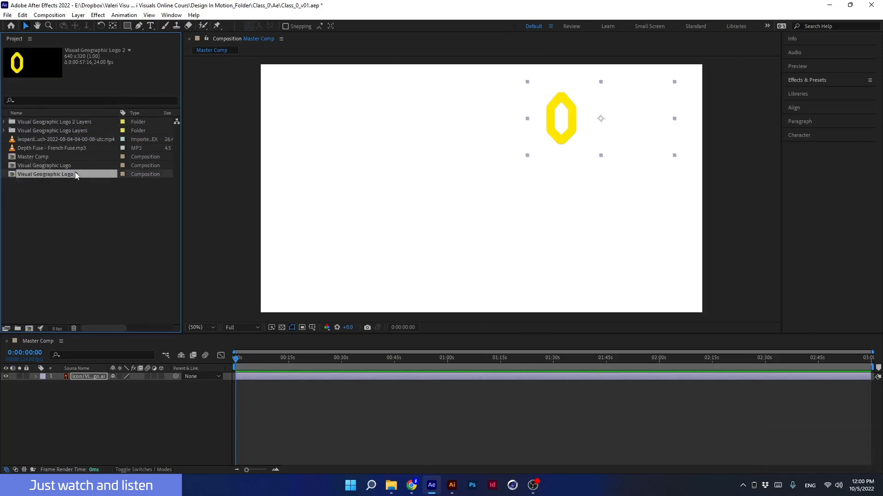
- Expand the Visual Geographic Logo 2 Layers folder and add its icon to Master Comp beside the existing icon
click(21, 122)
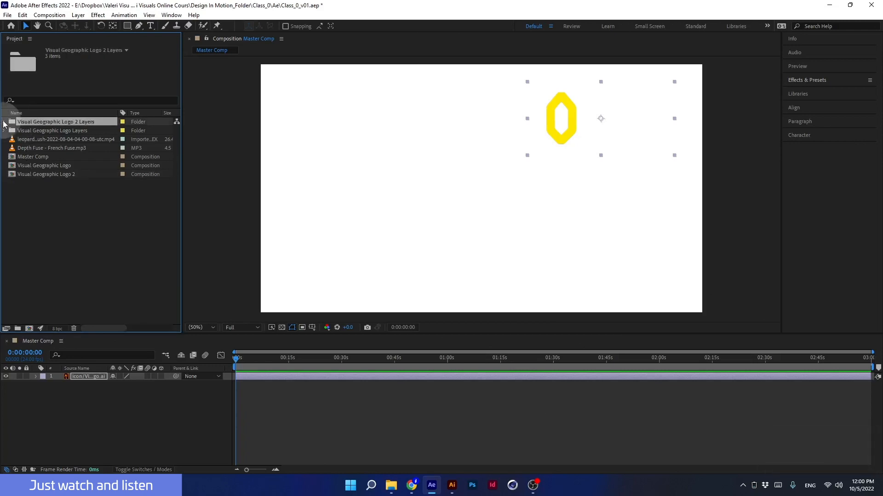
click(4, 122)
click(28, 131)
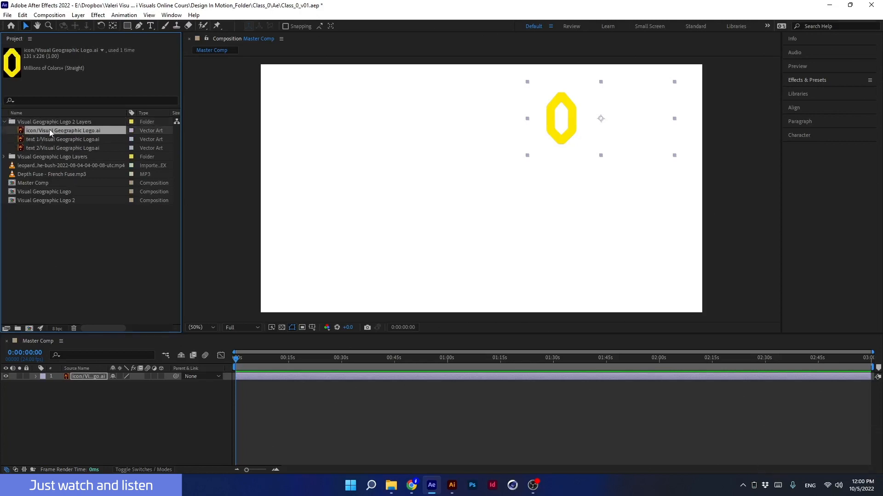
drag(50, 130, 478, 123)
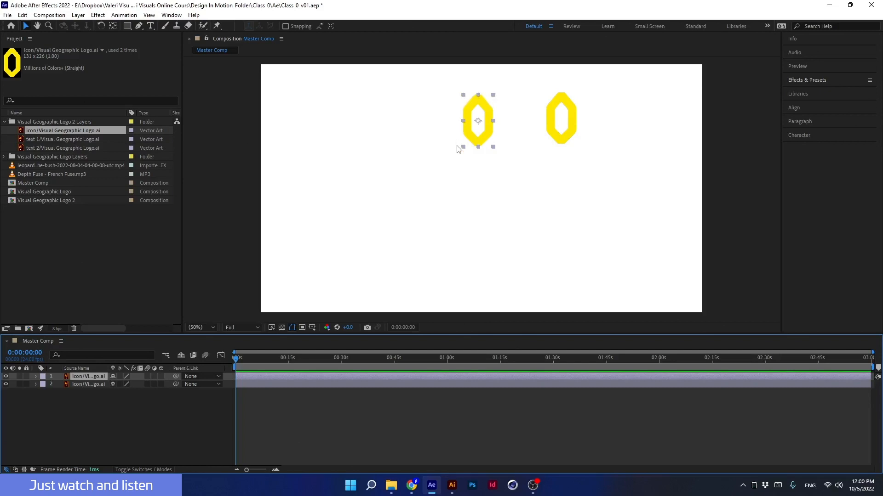
- Compare the bounding boxes of the two icon layers, and nudge the layer-size icon slightly up and away from the other
click(559, 123)
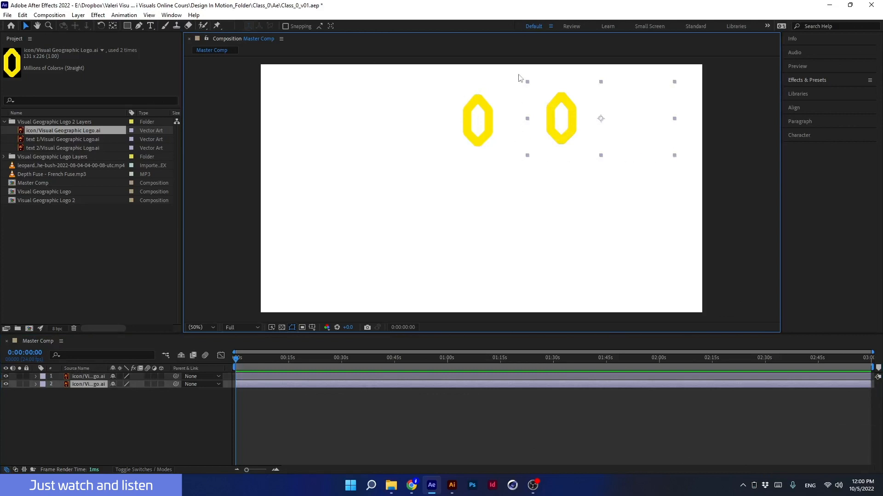
click(479, 106)
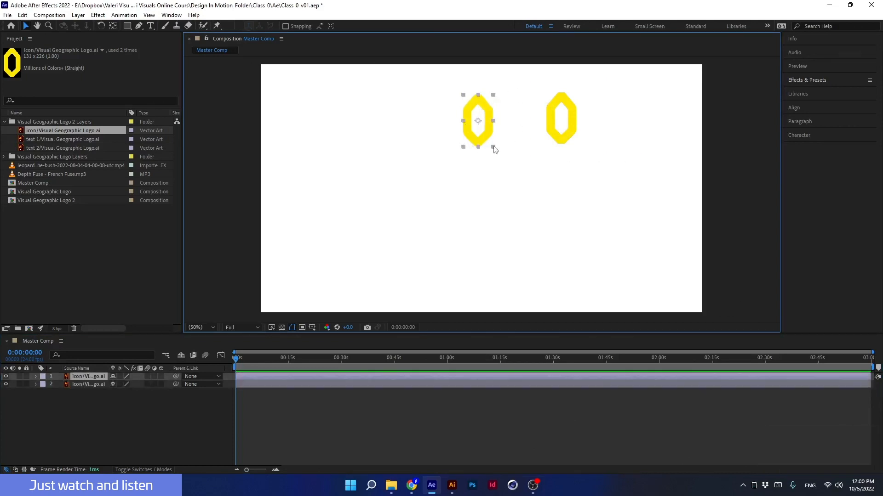
drag(474, 123, 469, 120)
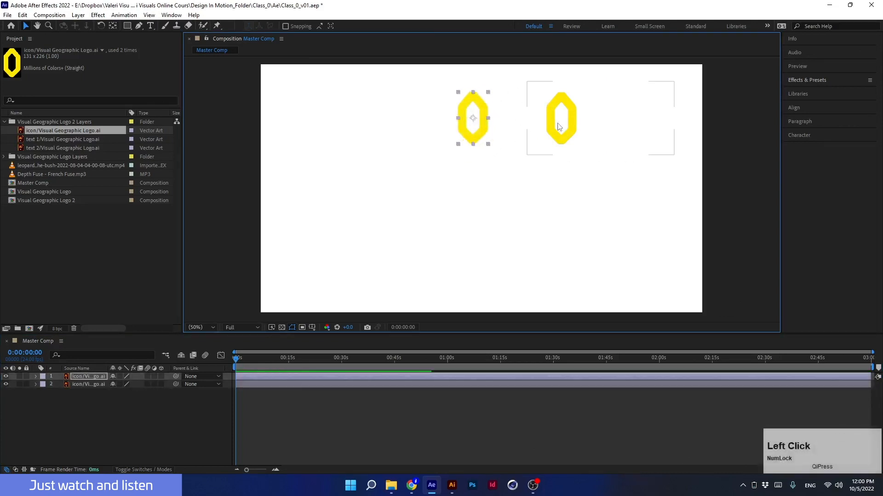
- Reposition the document-size icon by the empty area of its bounding box, and reselect the layer-size icon
drag(662, 151, 643, 170)
click(643, 174)
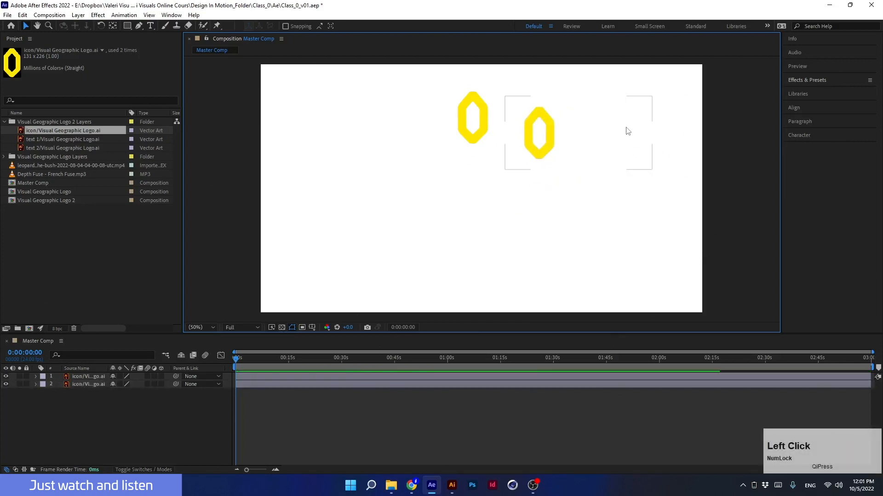
drag(622, 142, 639, 128)
click(492, 99)
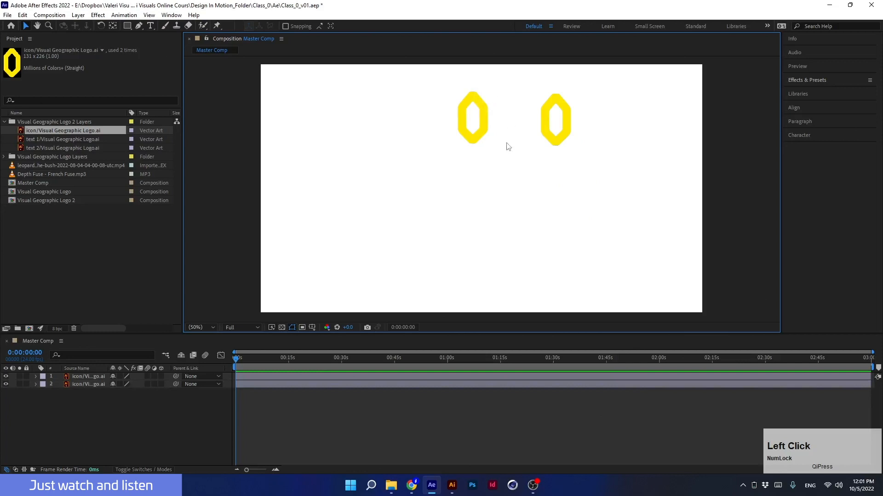
click(472, 100)
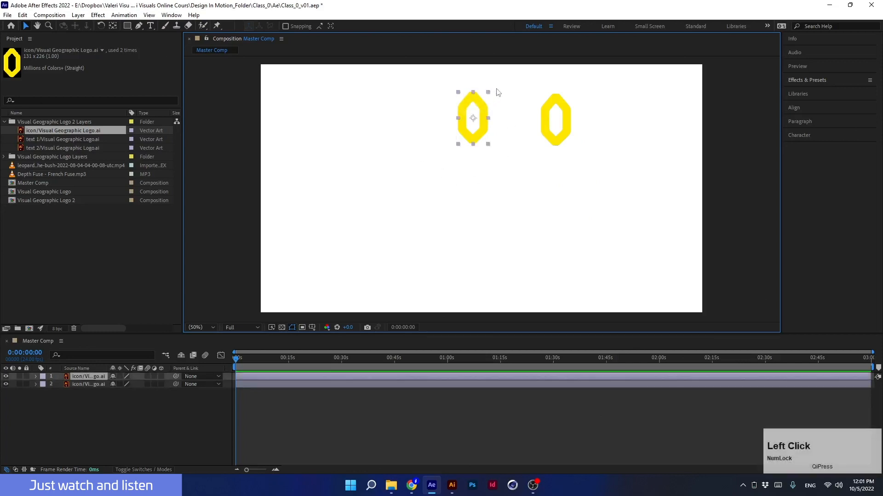
- Try rotating the document-size icon around its anchor point, and undo the rotation
click(577, 124)
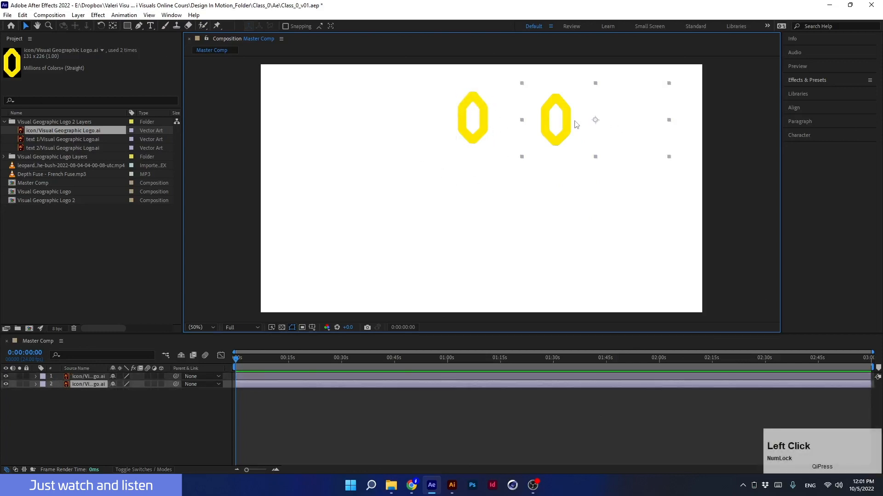
key(r)
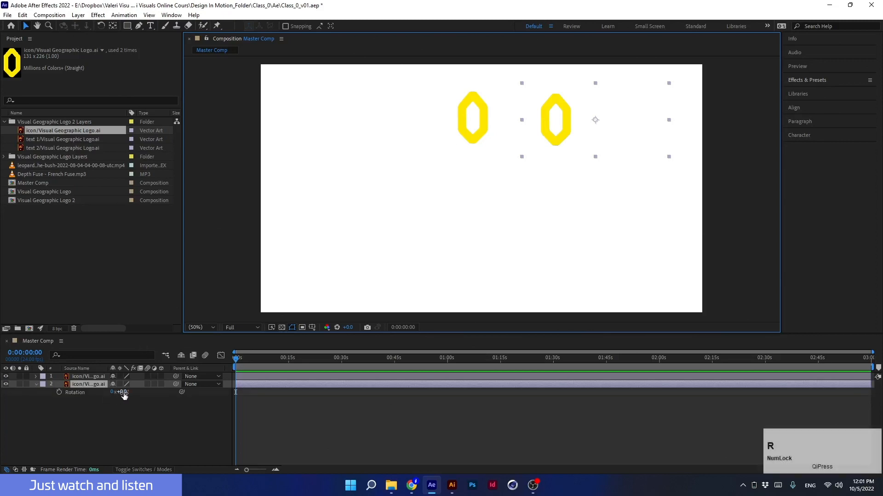
mouse_move(123, 393)
mouse_down()
mouse_move(132, 386)
mouse_move(115, 387)
mouse_move(139, 384)
mouse_move(130, 392)
mouse_up()
key(ctrl+z)
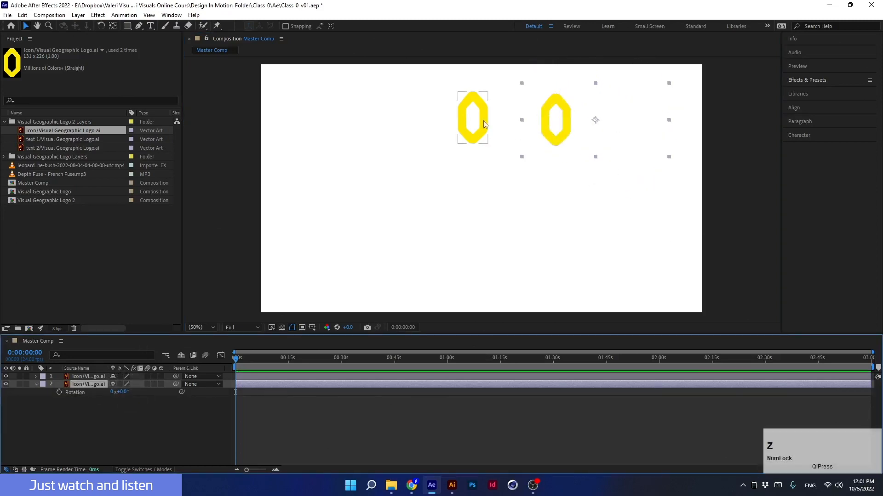
- Try rotating the layer-size icon around its own centre, and undo the rotation
click(478, 118)
key(r)
mouse_move(121, 385)
mouse_down()
mouse_move(131, 383)
mouse_move(114, 379)
mouse_move(121, 376)
mouse_up()
key(ctrl+z)
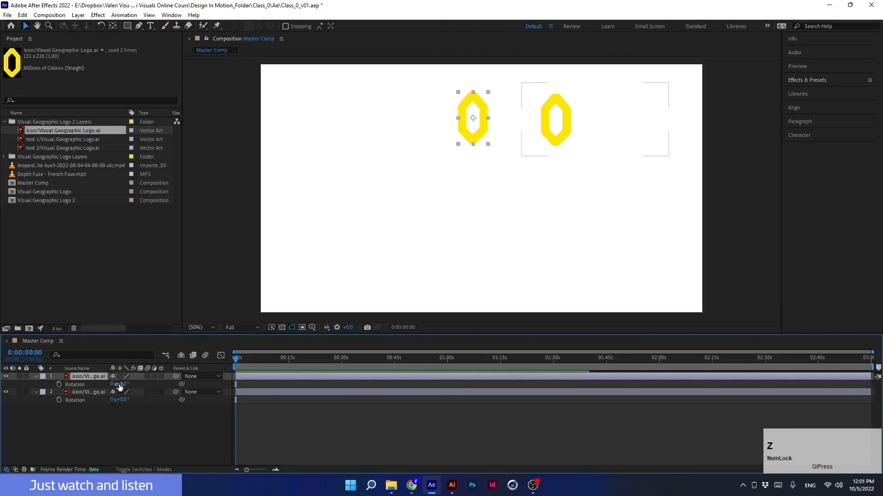
- Delete both icon layers from Master Comp
click(92, 392)
key(Delete)
click(84, 376)
key(Delete)
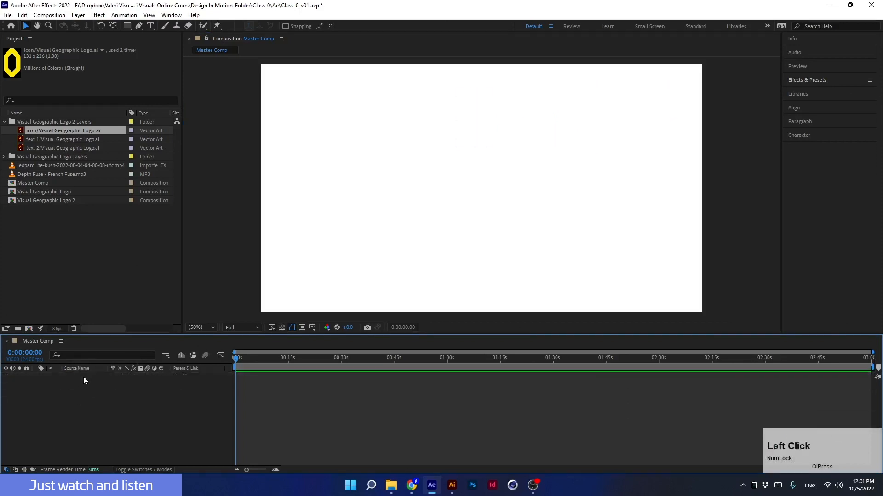
- Delete the two Visual Geographic Logo layer folders and both Visual Geographic Logo compositions from the project
click(5, 121)
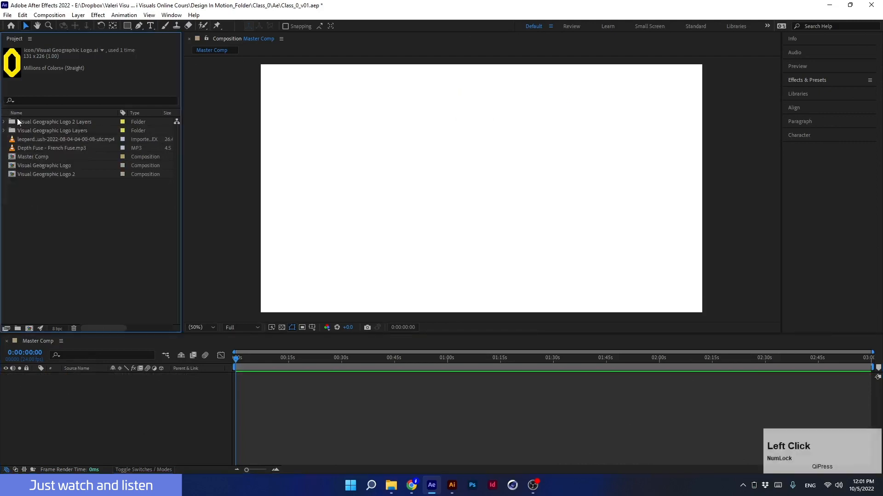
click(19, 122)
shift+click(29, 131)
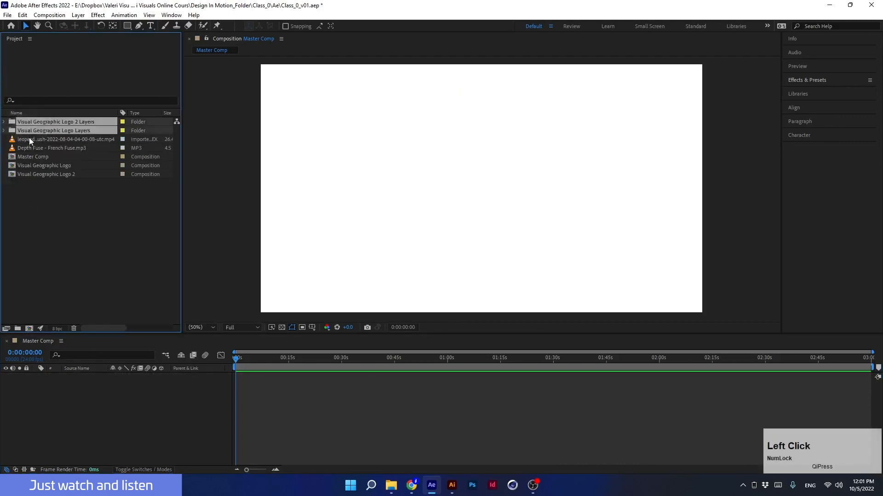
ctrl+click(25, 166)
ctrl+click(26, 174)
key(Delete)
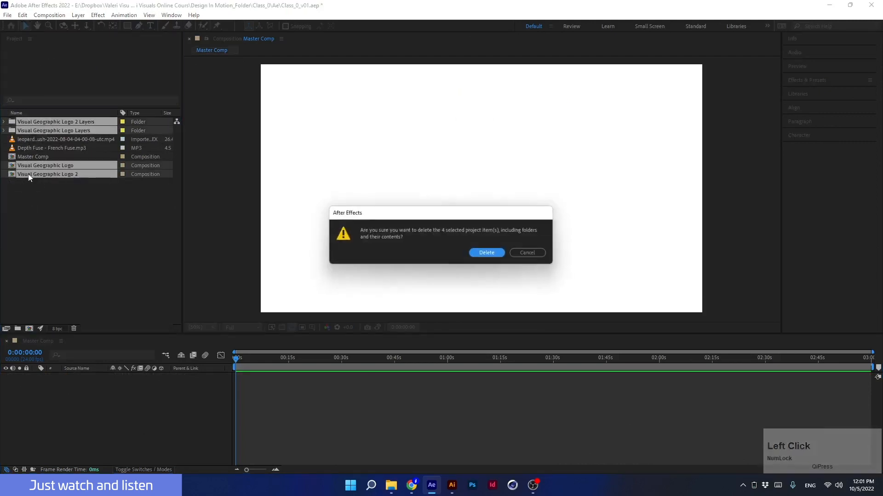
key(Return)
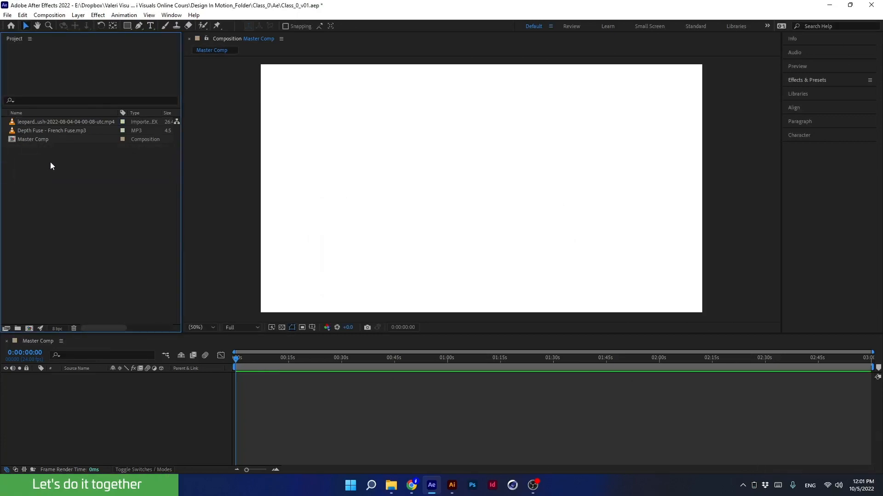
- Import Visual Geographic Logo.ai as a Composition with footage dimensions set to Document Size, and clear the project selection
double_click(62, 163)
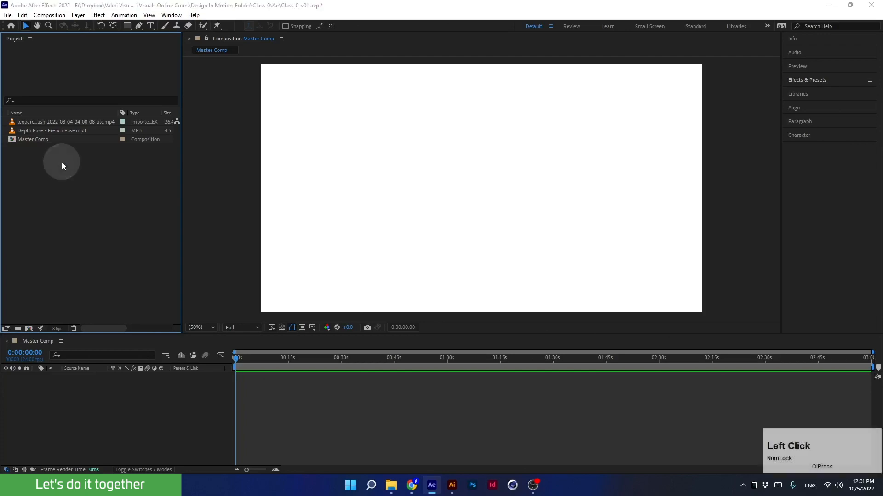
click(266, 133)
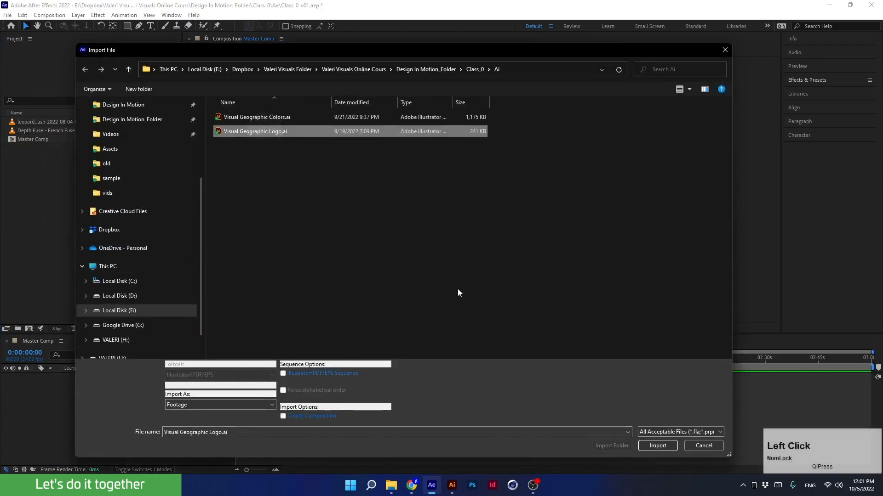
click(658, 445)
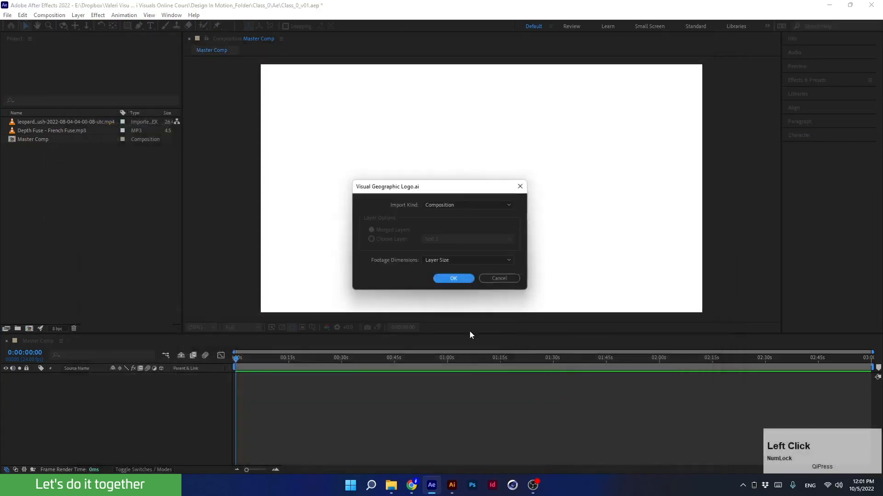
click(434, 205)
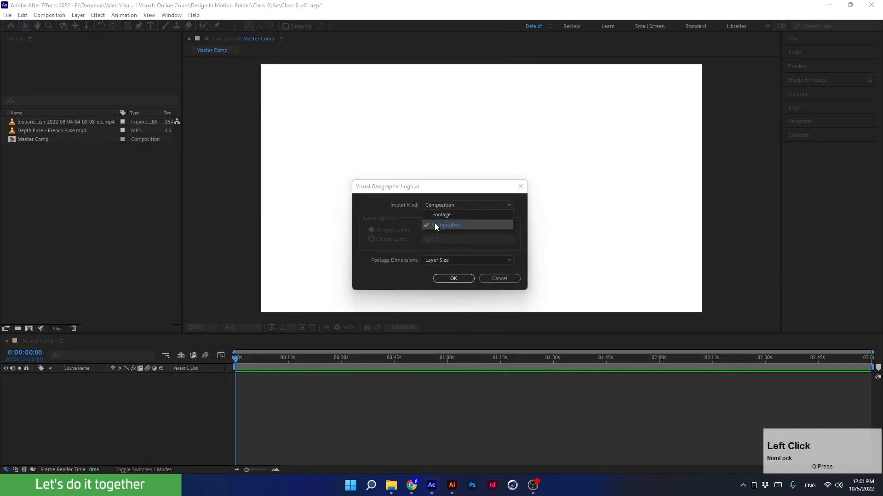
click(434, 224)
click(430, 259)
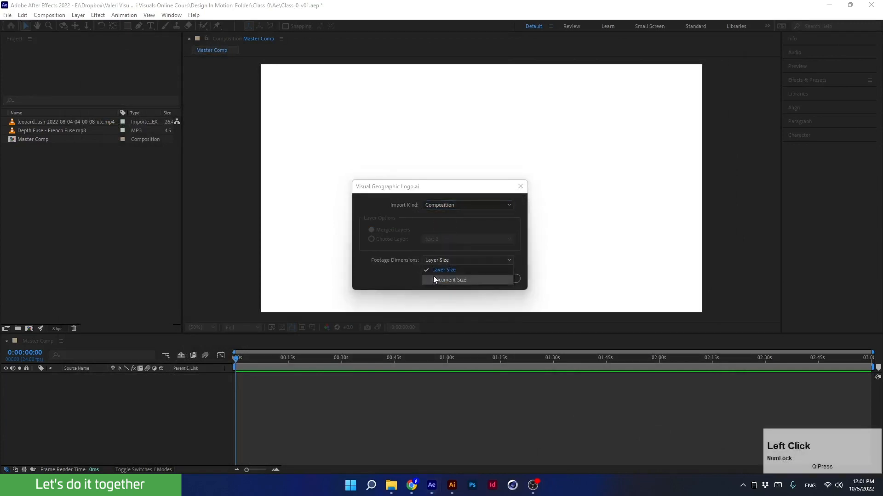
click(433, 279)
click(457, 278)
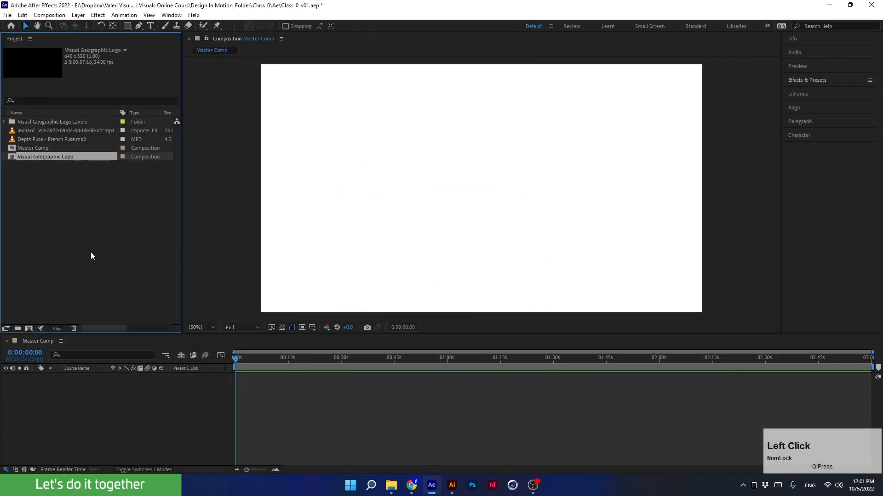
click(14, 122)
click(25, 161)
click(30, 172)
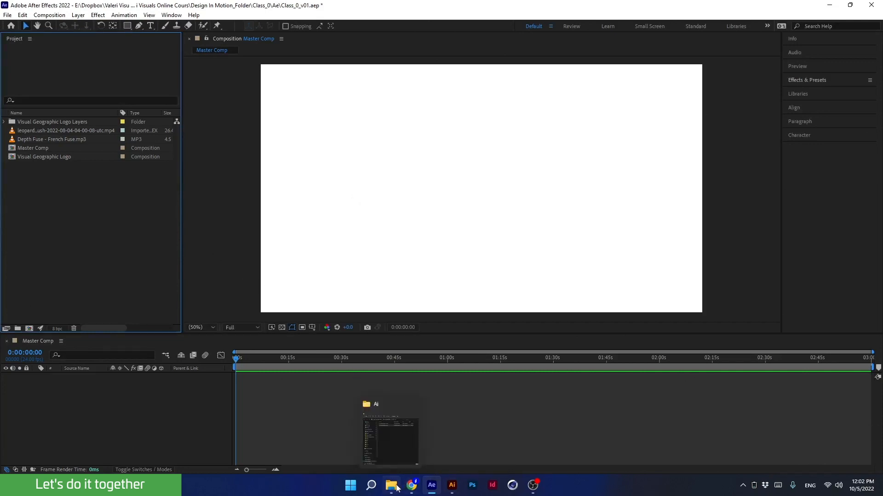
- Switch to Illustrator and examine the Visual Geographic Colors document's swatches and its Colors heading
mouse_move(423, 489)
click(452, 486)
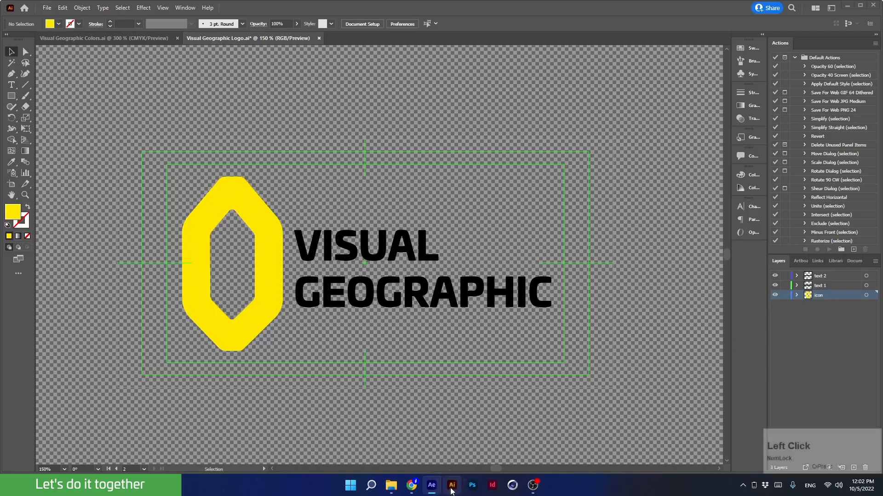
click(100, 37)
click(354, 199)
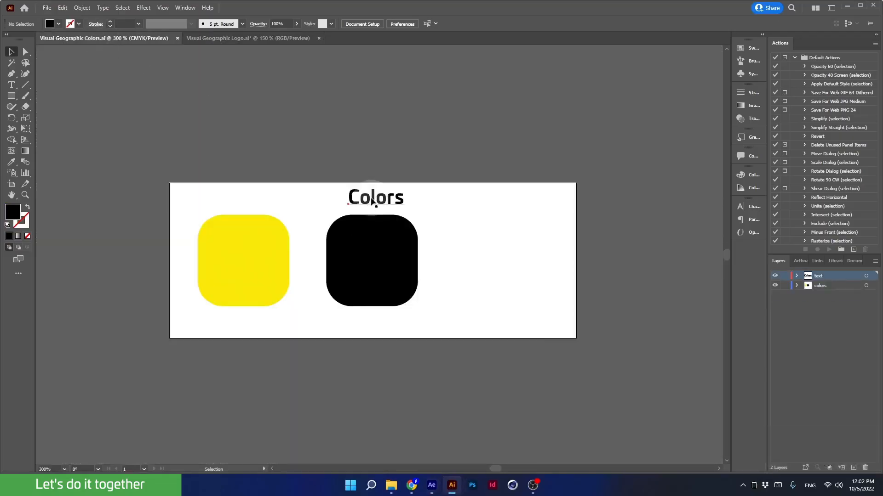
drag(108, 148, 611, 357)
click(597, 364)
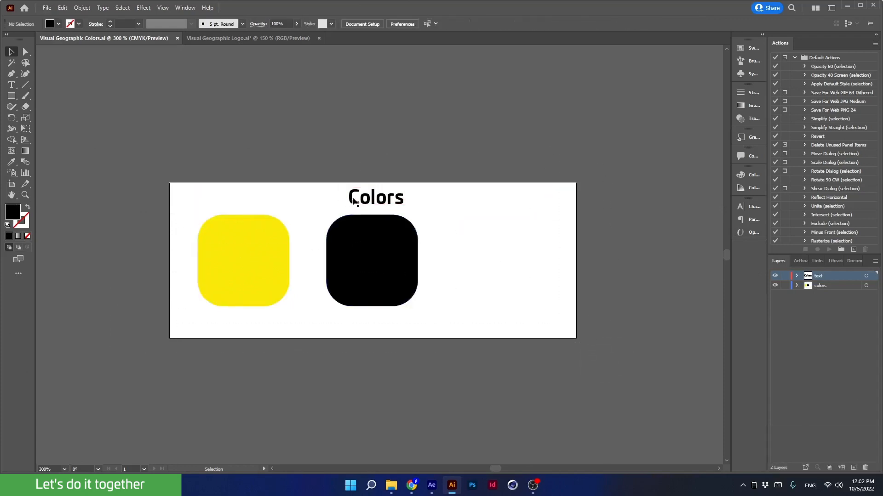
drag(126, 150, 368, 187)
click(364, 199)
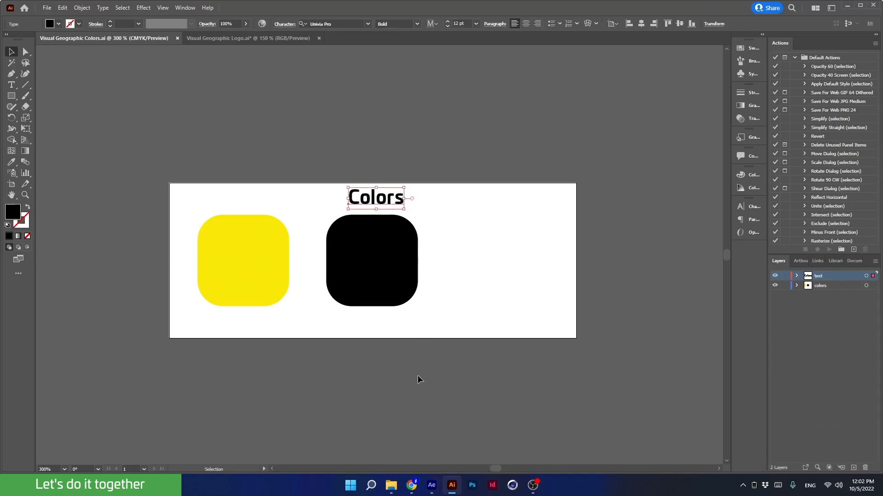
- Return to After Effects and start importing Visual Geographic Colors.ai, narrowing the file dialog to uncover the project items
click(432, 485)
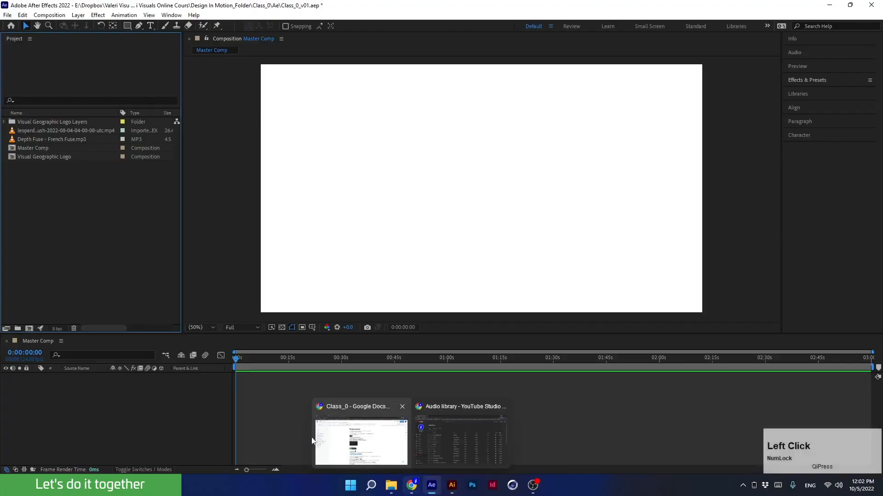
double_click(96, 191)
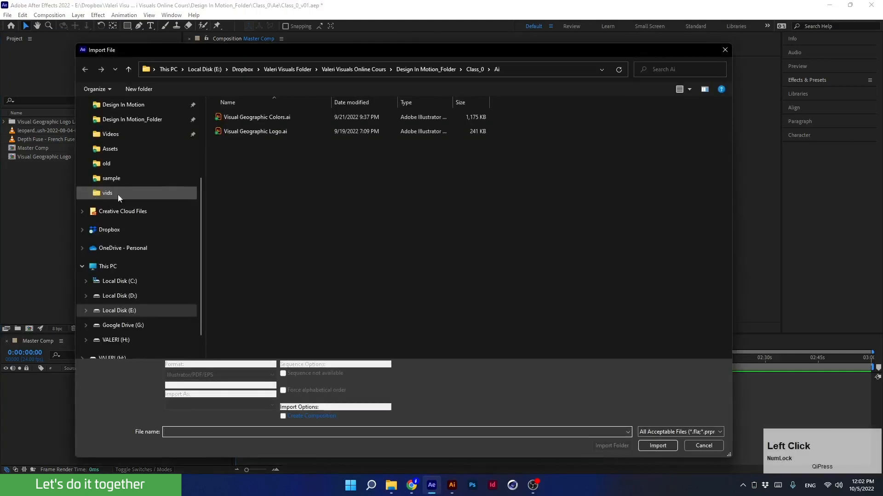
drag(76, 81, 180, 87)
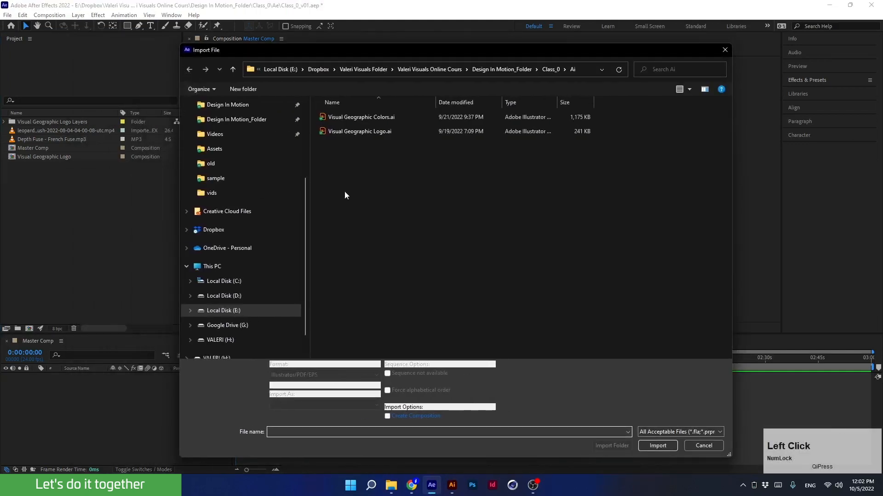
click(349, 119)
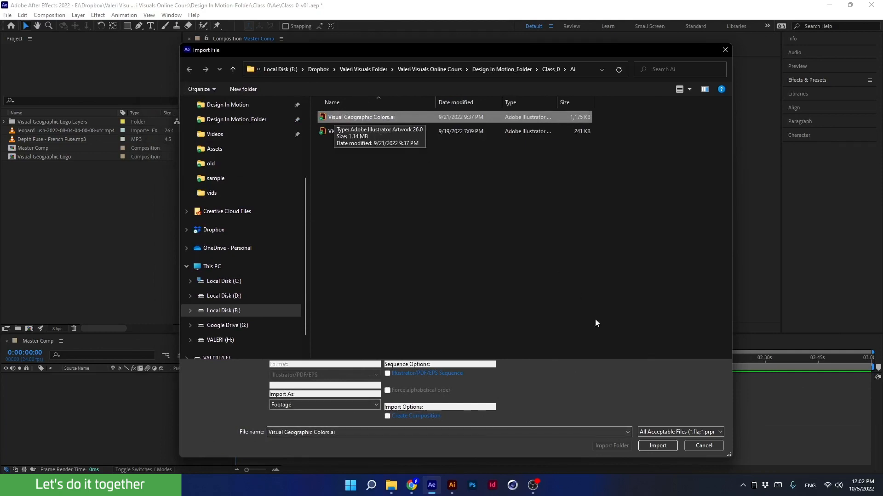
click(657, 446)
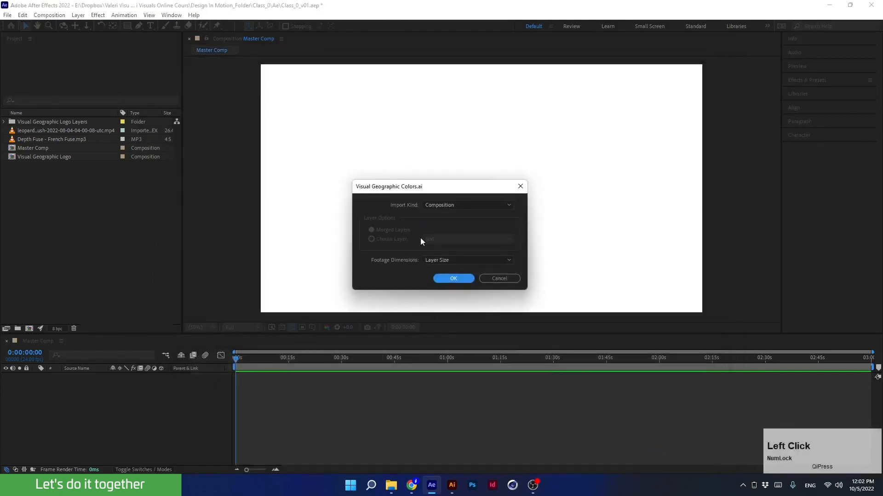
- Set the import kind to Footage, switch from merged layers to a single chosen layer, and open the list of layers
click(427, 204)
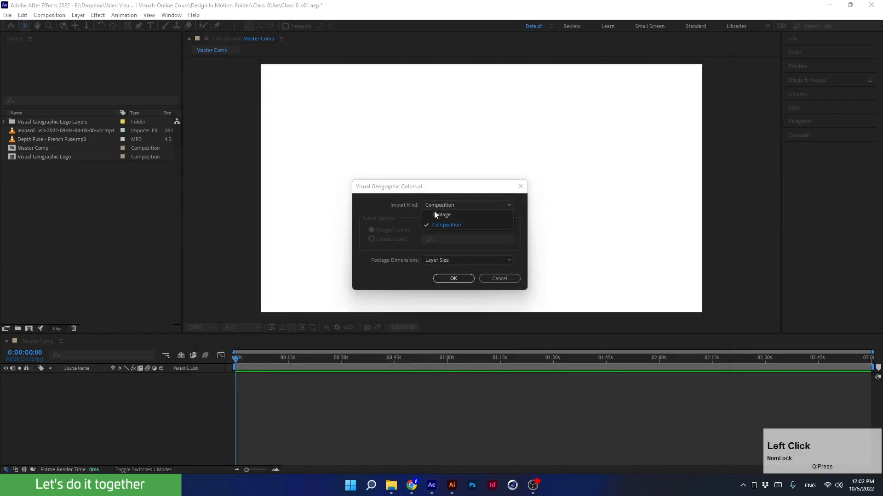
click(434, 213)
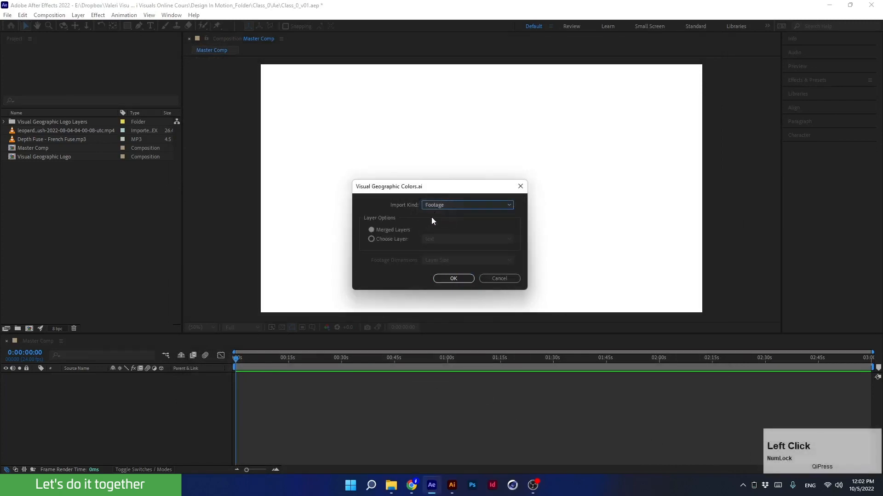
click(371, 239)
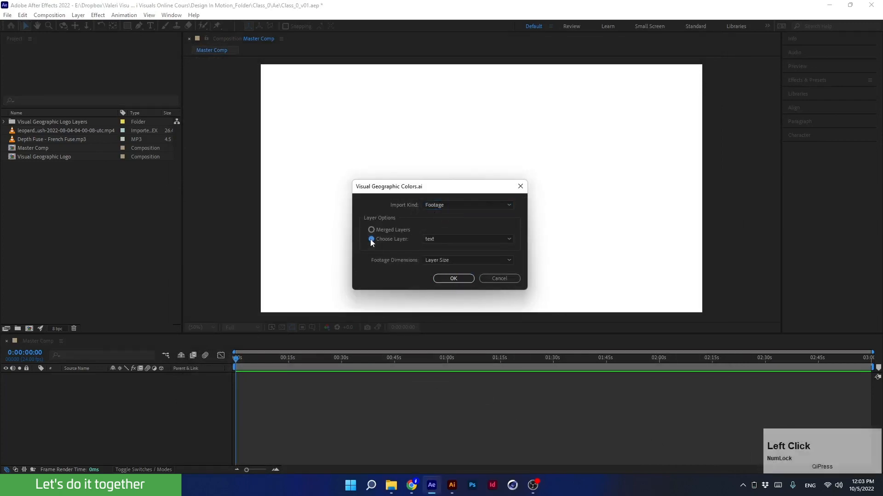
click(427, 239)
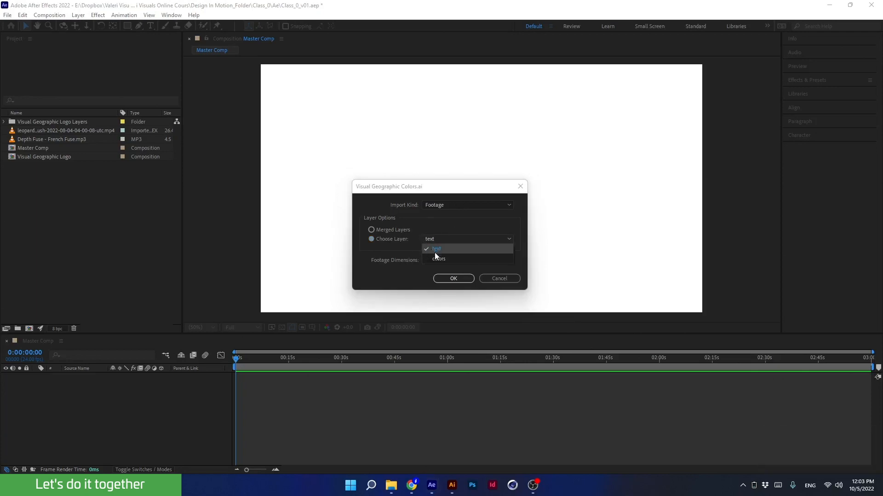
- Check the layers of the colors document in Illustrator, and choose the colors layer for the After Effects import
click(451, 485)
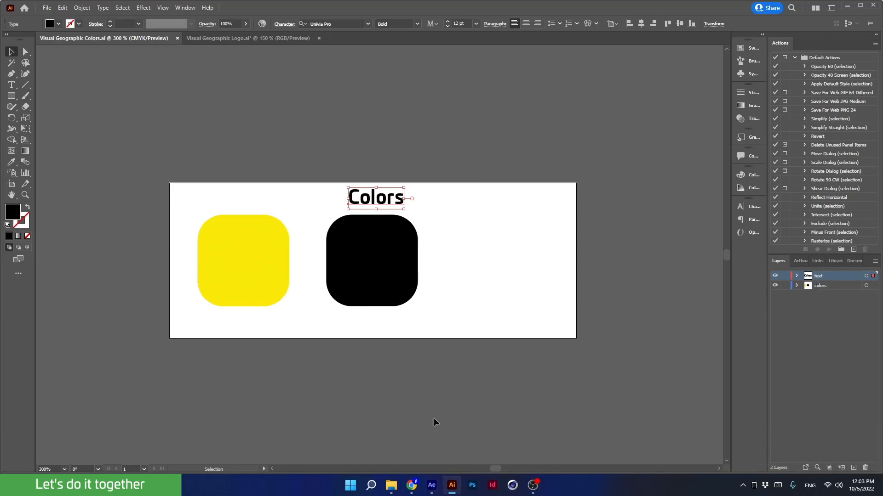
click(431, 486)
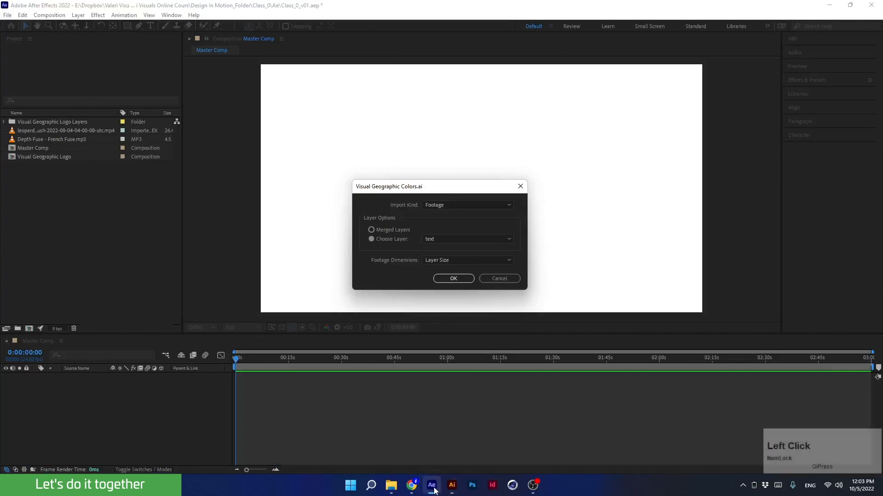
click(430, 239)
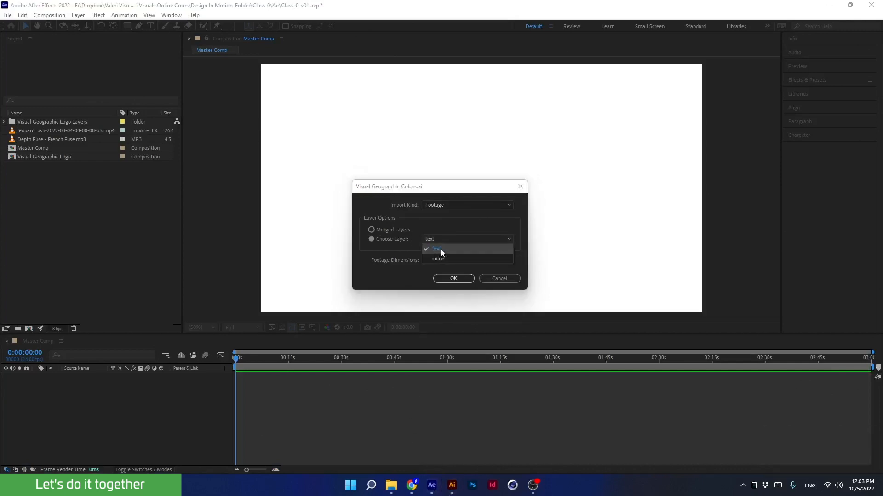
click(437, 258)
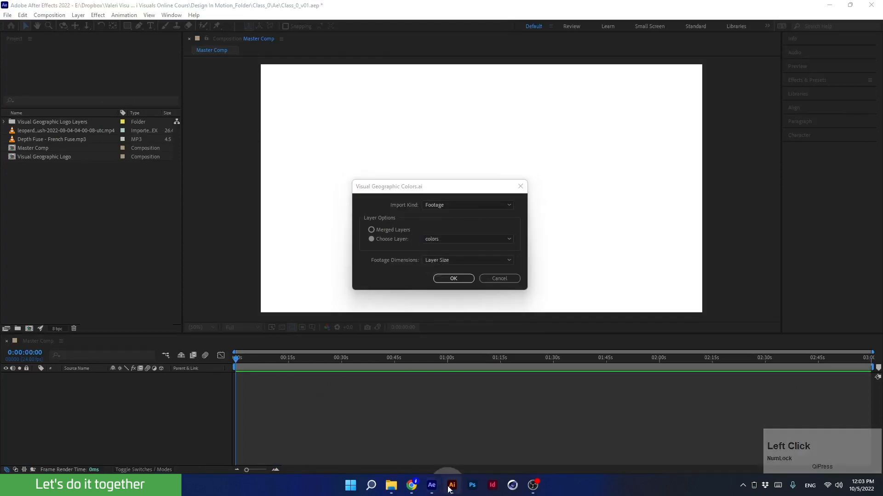
- Check the layer names in Illustrator, and import the colors layer of Visual Geographic Colors.ai as Footage at Layer Size in After Effects
click(451, 486)
click(818, 285)
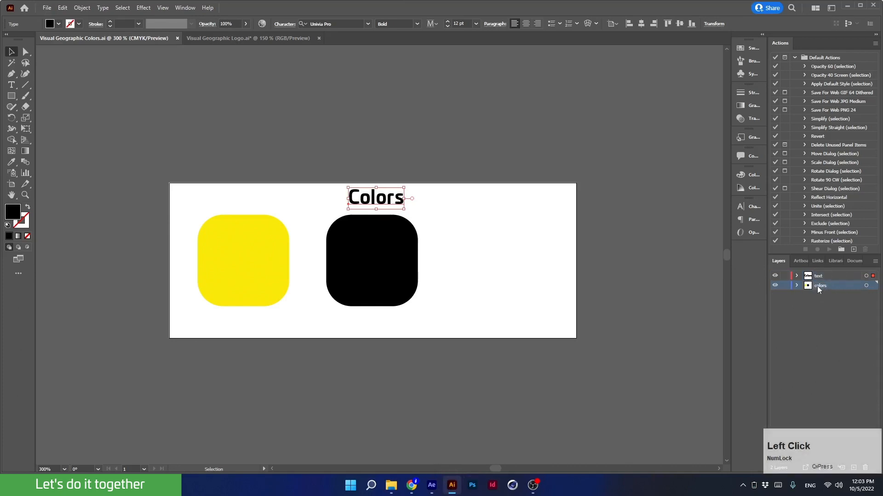
click(431, 485)
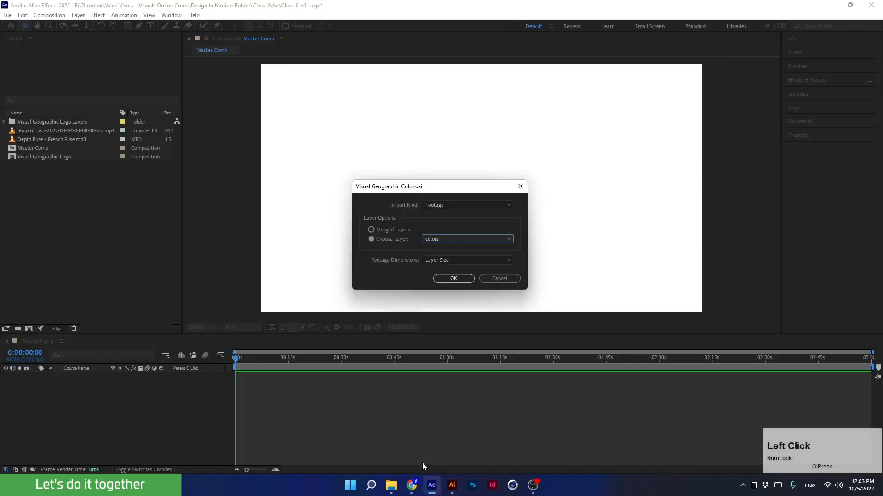
click(431, 260)
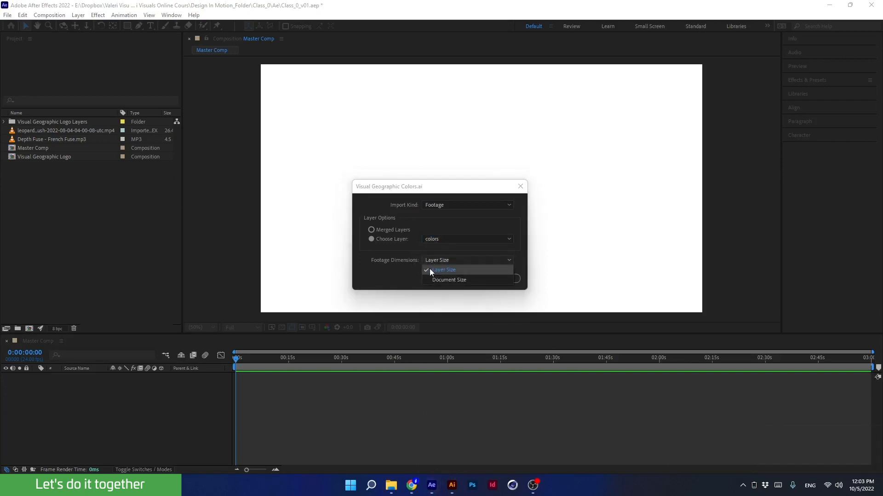
click(430, 271)
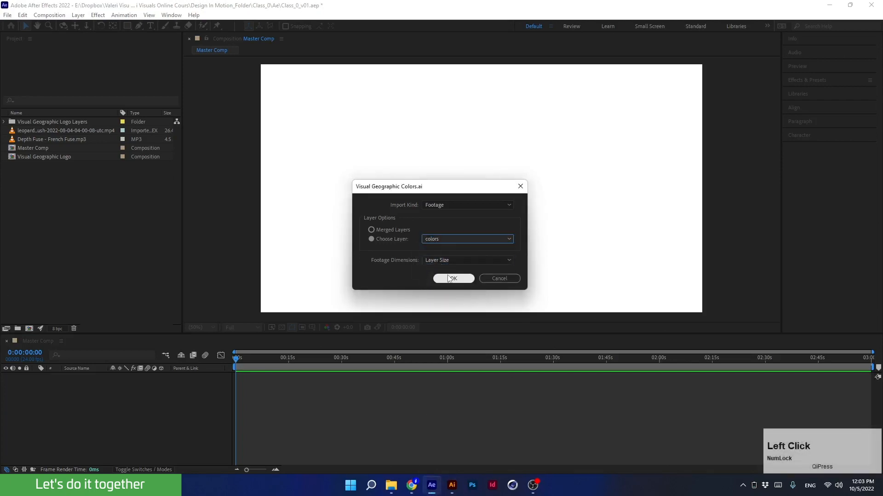
click(451, 279)
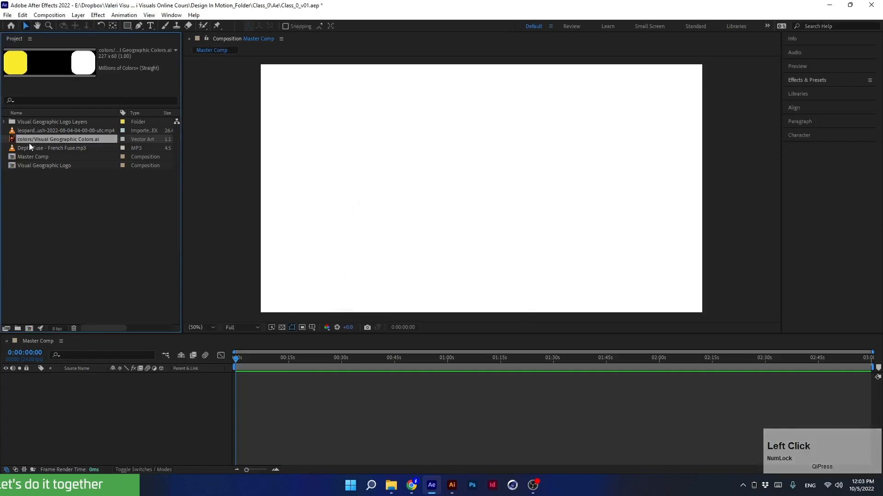
- Place the colors artwork in the middle of Master Comp, and delete the resulting layer from the composition
drag(21, 141, 474, 196)
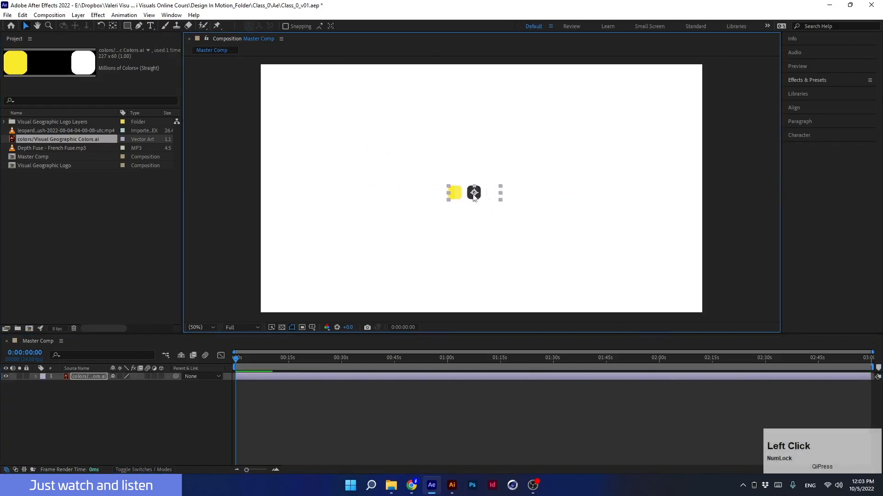
click(88, 378)
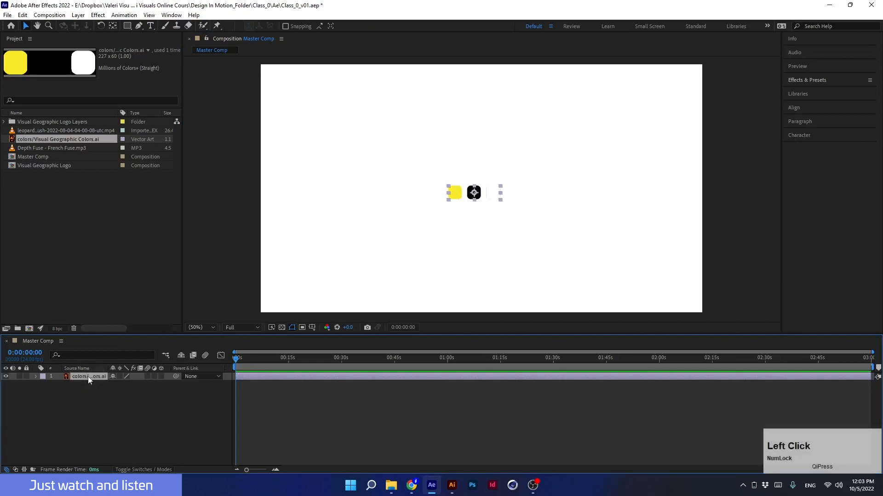
key(Delete)
click(20, 179)
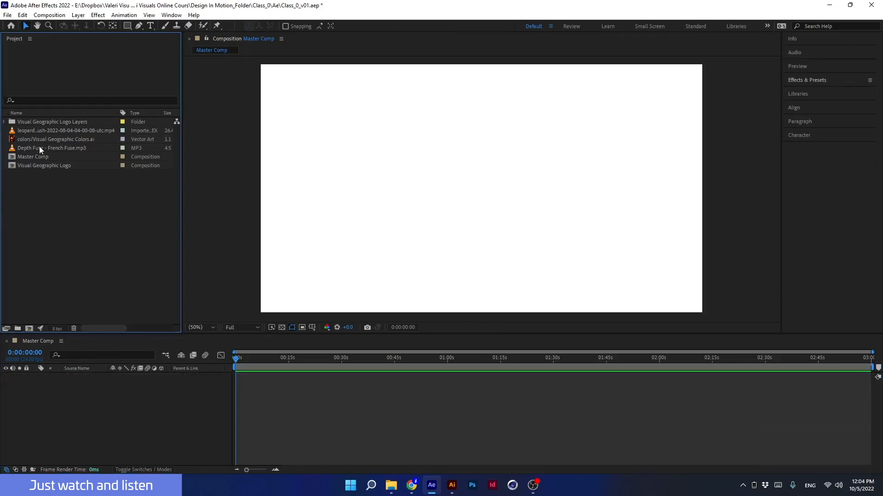
- Examine the details of the leopard video, Depth Fuse audio, colors artwork, Master Comp and Visual Geographic Logo Layers folder
click(33, 131)
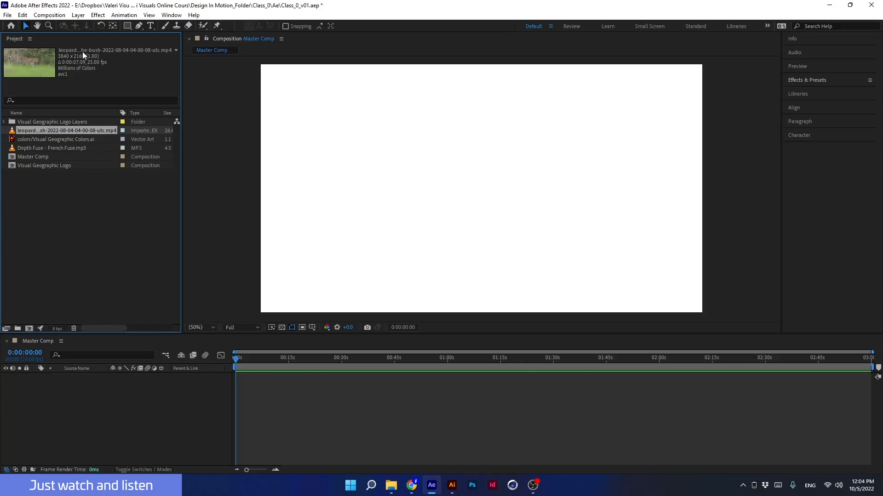
click(26, 150)
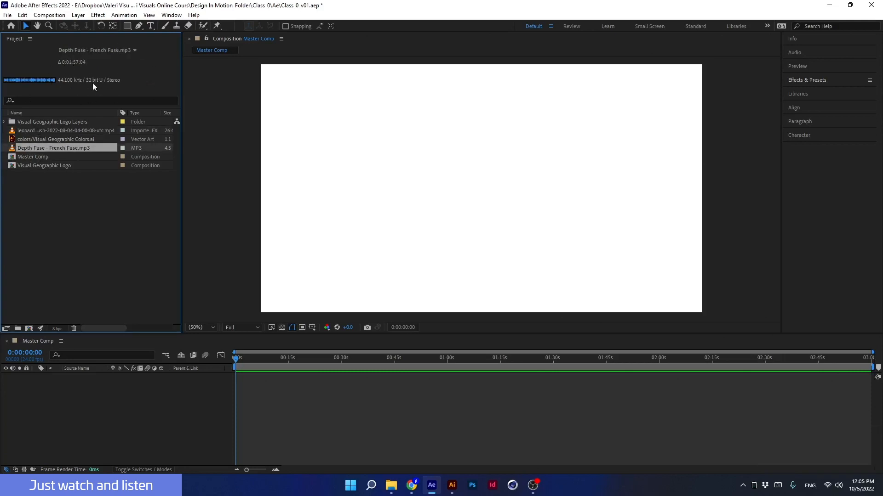
click(27, 139)
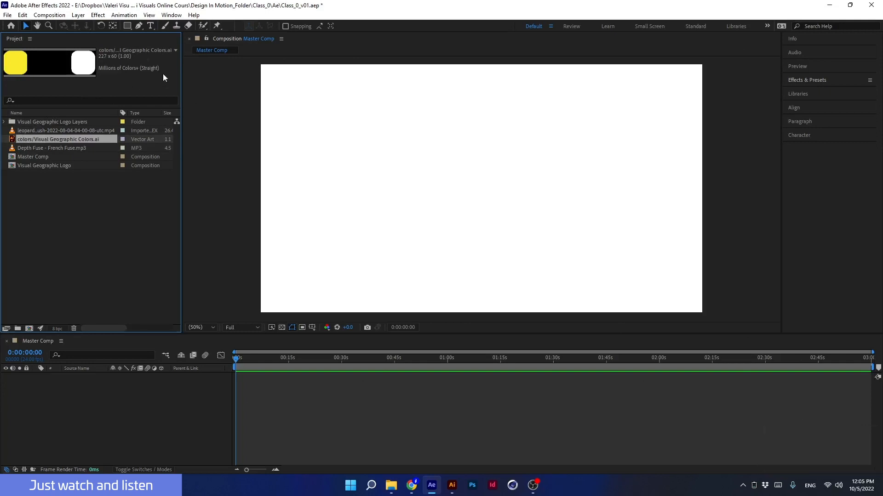
mouse_move(182, 74)
mouse_down()
mouse_move(217, 76)
mouse_move(170, 81)
mouse_up()
click(32, 157)
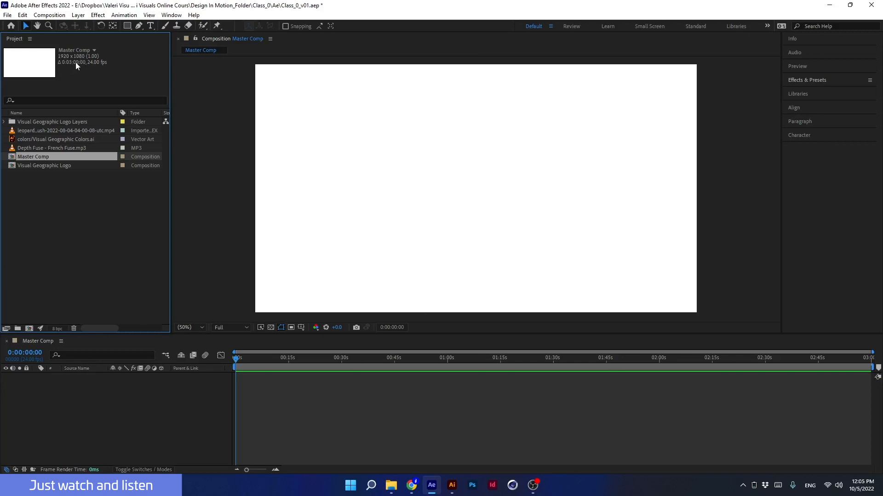
click(26, 140)
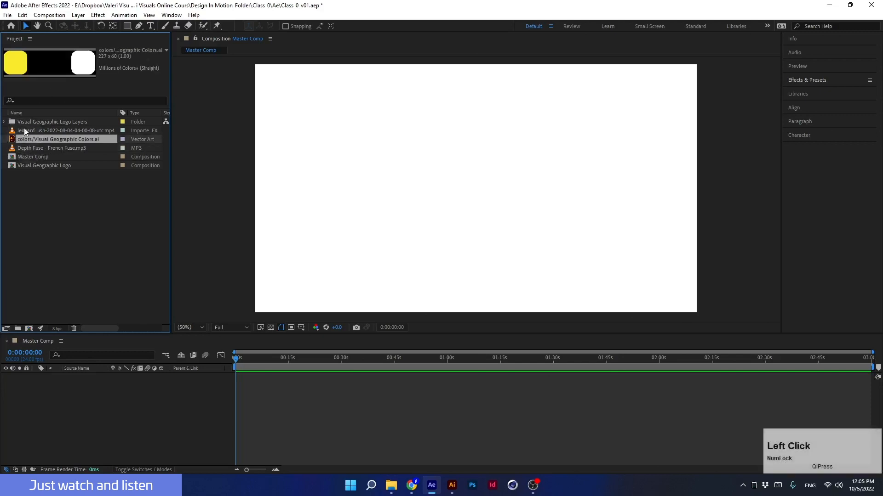
click(25, 131)
click(23, 122)
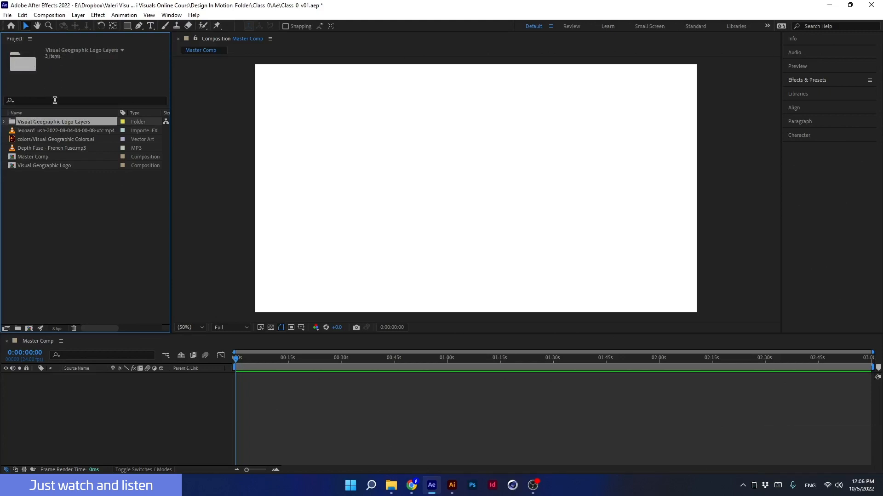
- Narrow the project's Name column, and give the leopard video and Depth Fuse audio a Red label
drag(119, 112, 103, 113)
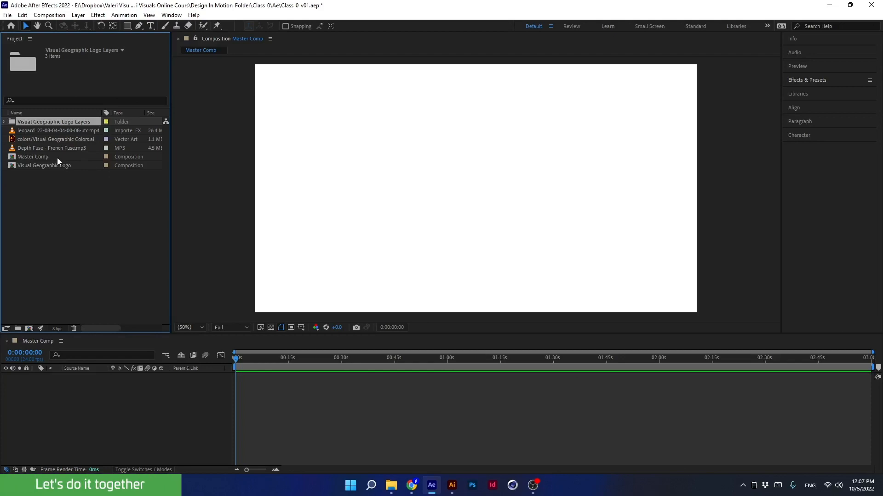
click(35, 131)
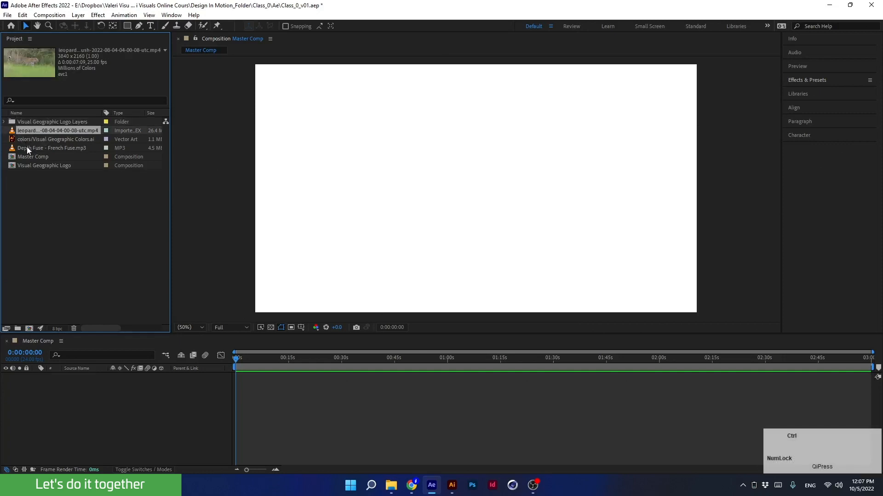
ctrl+click(26, 147)
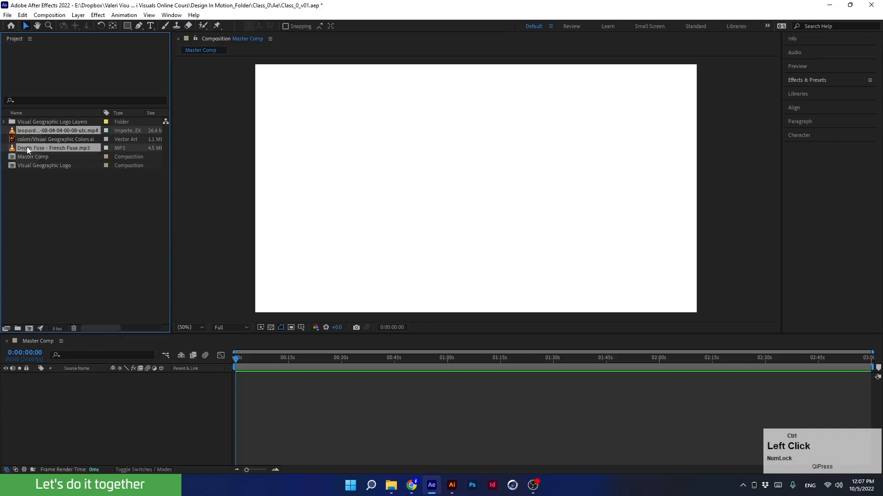
click(106, 132)
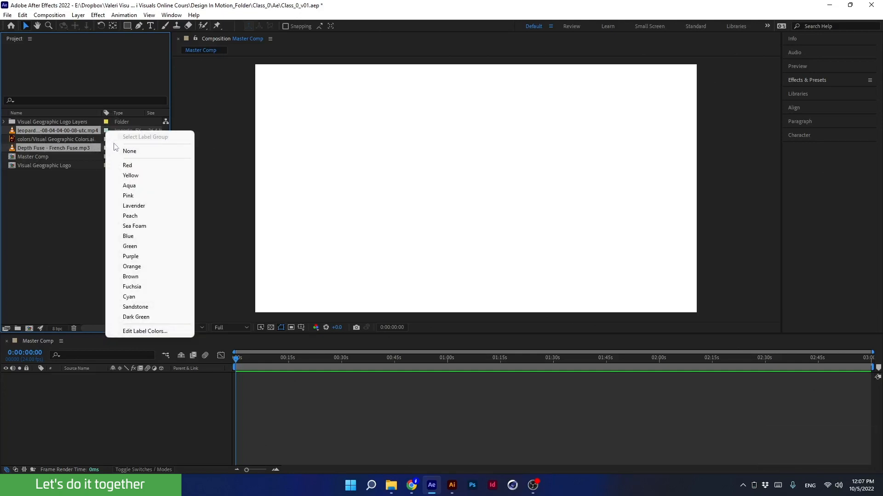
click(125, 166)
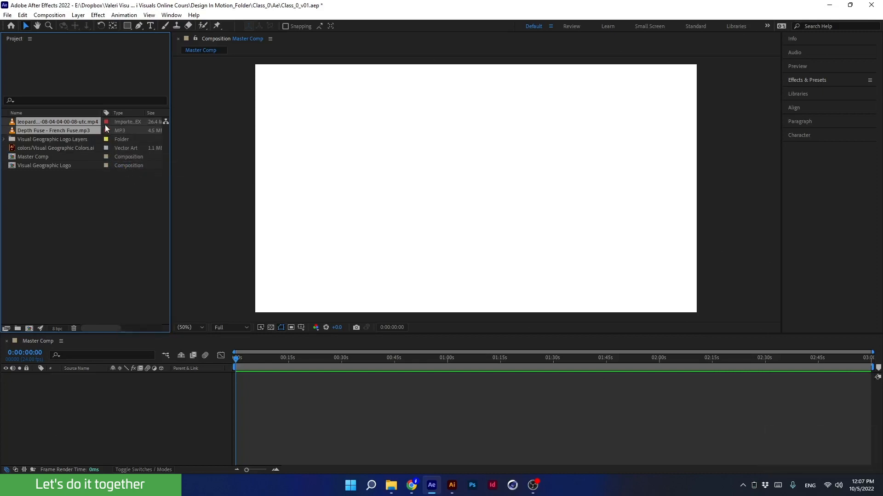
- Give the Visual Geographic Logo Layers folder and the colors artwork file a Yellow label
click(31, 139)
shift+click(56, 149)
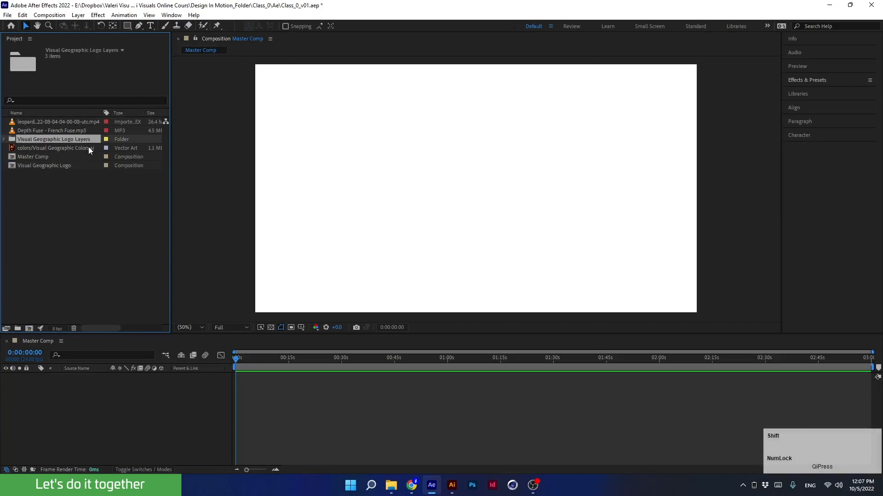
click(106, 150)
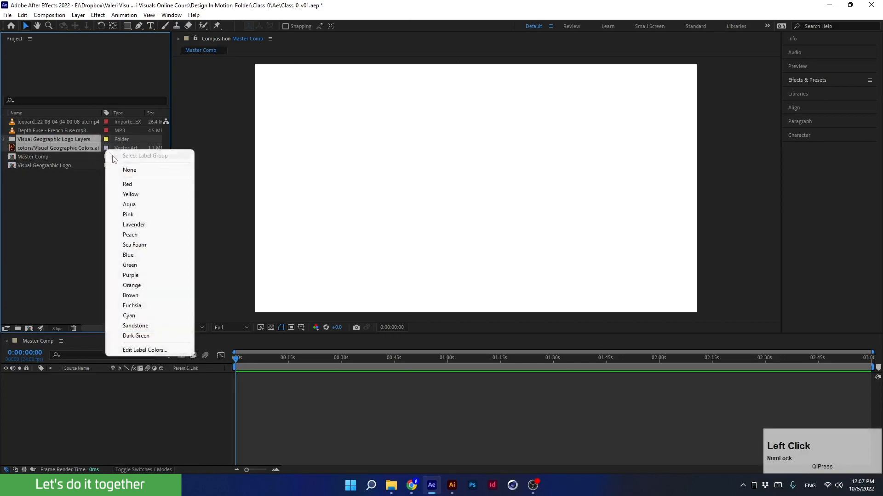
click(129, 194)
click(81, 178)
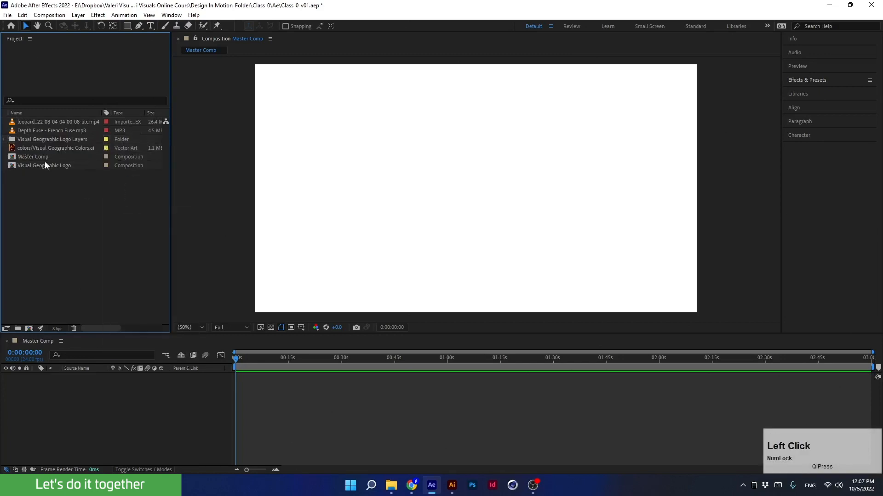
- Sort the project items by label color, and by type in ascending order
click(105, 112)
click(105, 113)
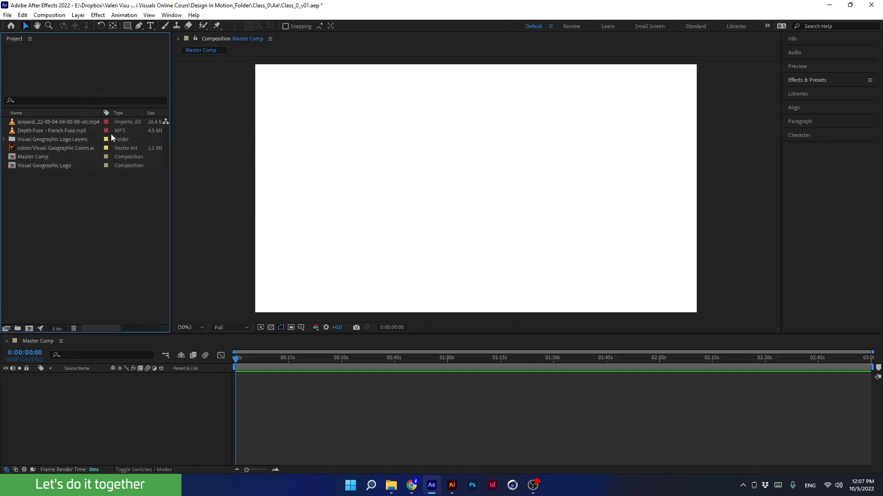
click(119, 113)
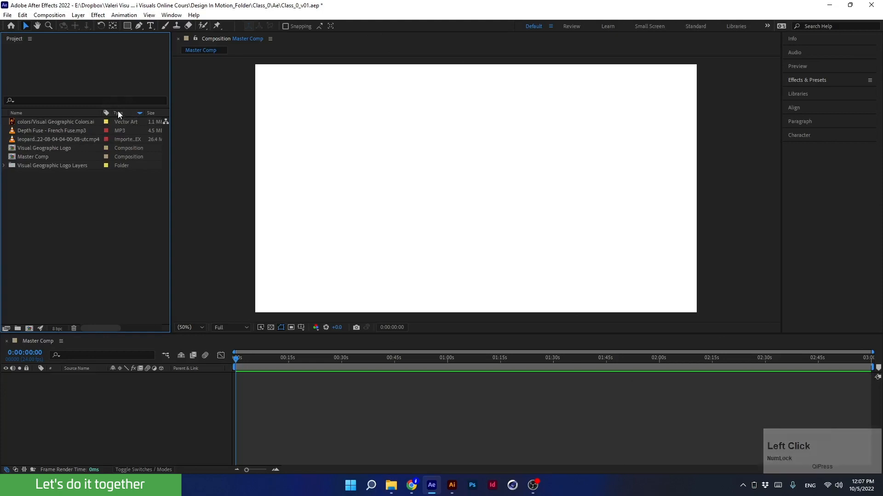
click(119, 112)
click(117, 112)
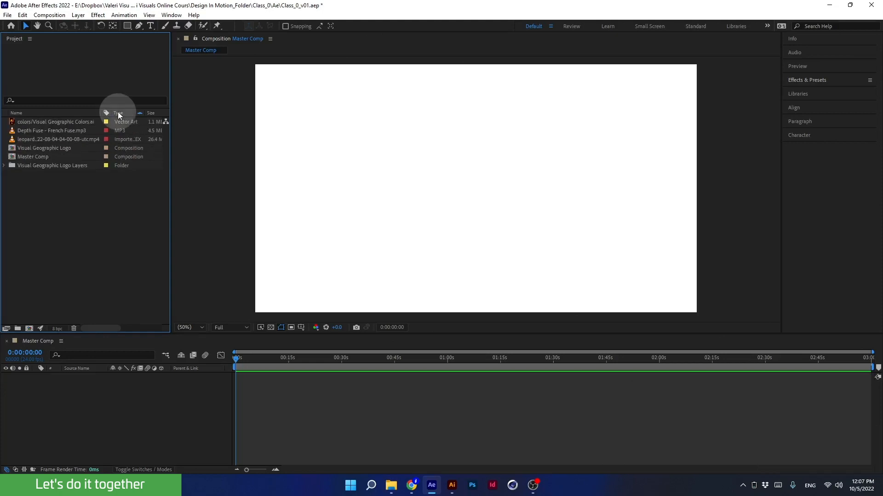
click(117, 111)
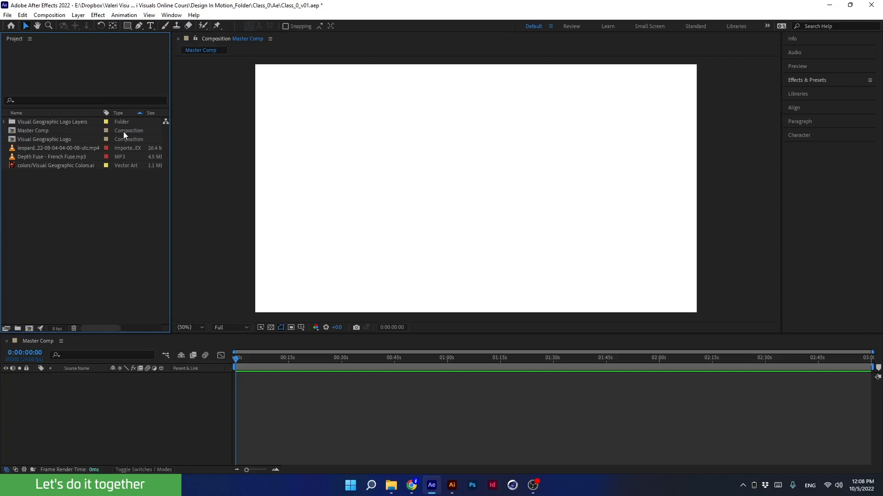
- Sort the project items by size, largest first
click(148, 112)
click(148, 112)
click(148, 112)
click(149, 114)
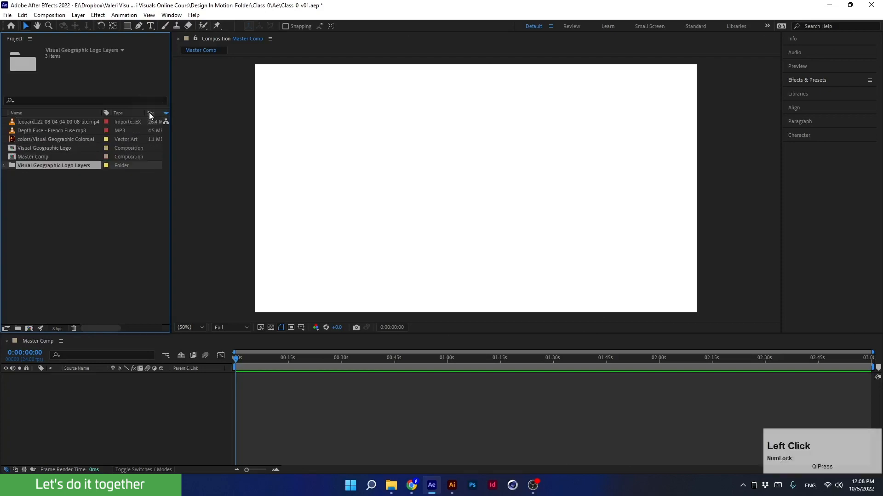
- Widen the project area until the File Path column fits, and hide the Size column
drag(170, 142, 358, 157)
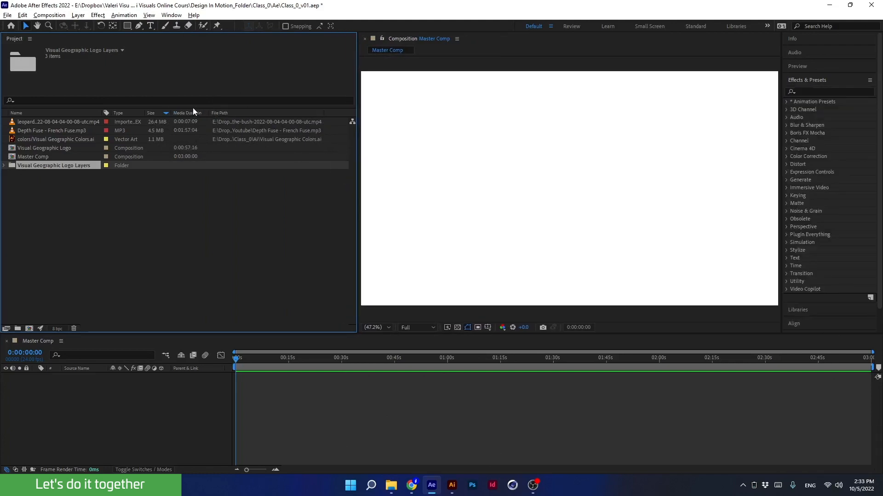
right_click(252, 113)
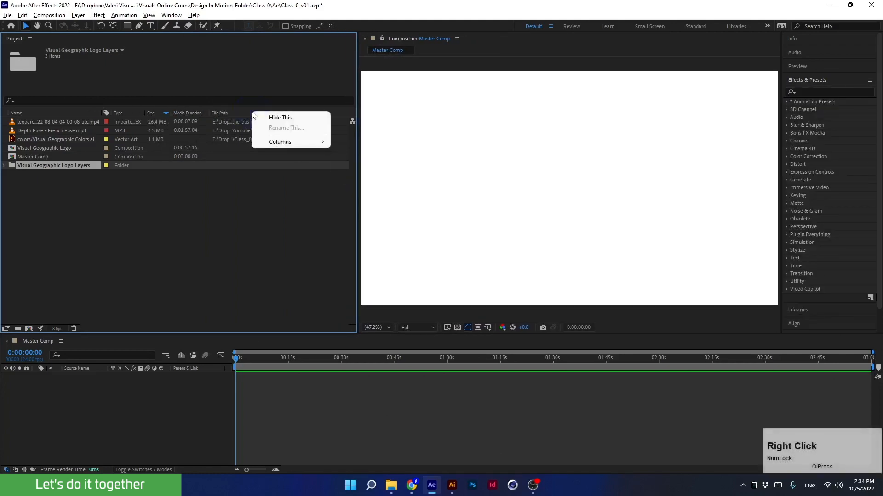
mouse_move(266, 142)
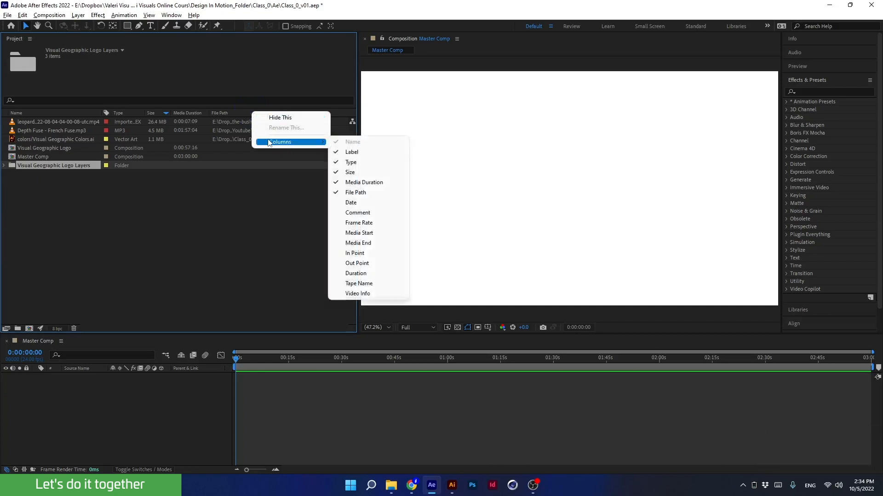
click(347, 173)
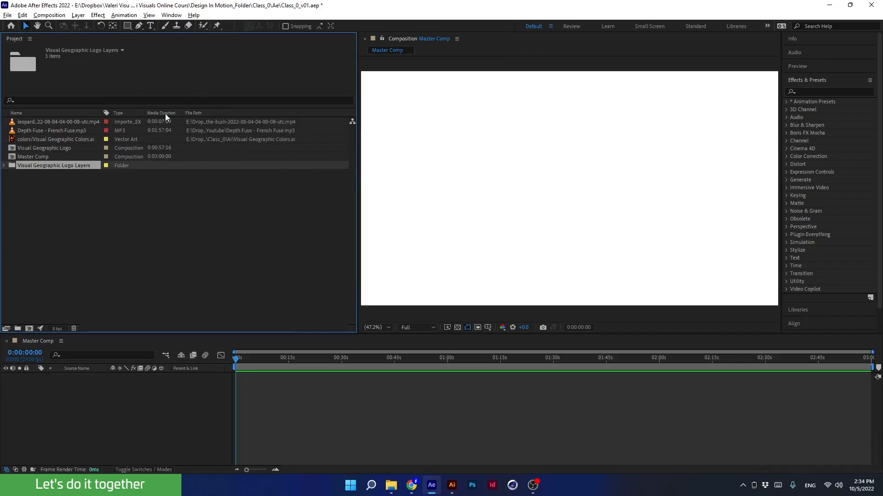
- Hide the Media Duration column of the project items and show it again
right_click(257, 113)
mouse_move(285, 146)
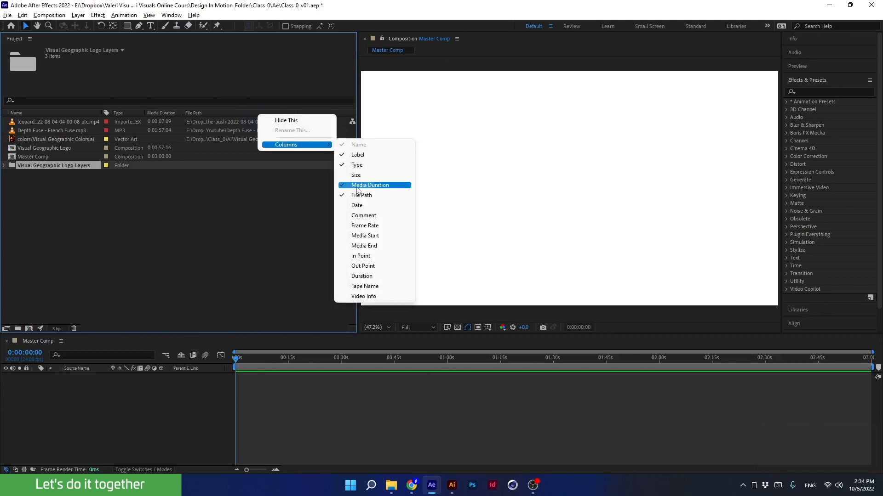
click(352, 184)
right_click(202, 112)
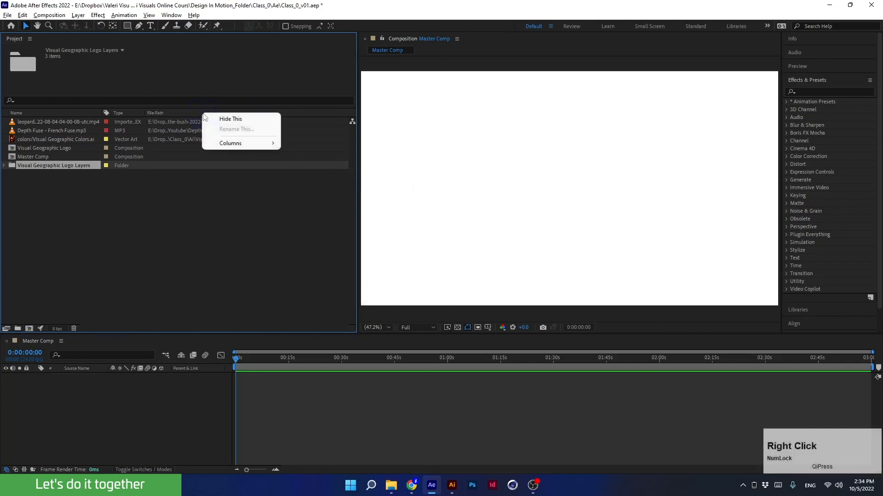
mouse_move(239, 145)
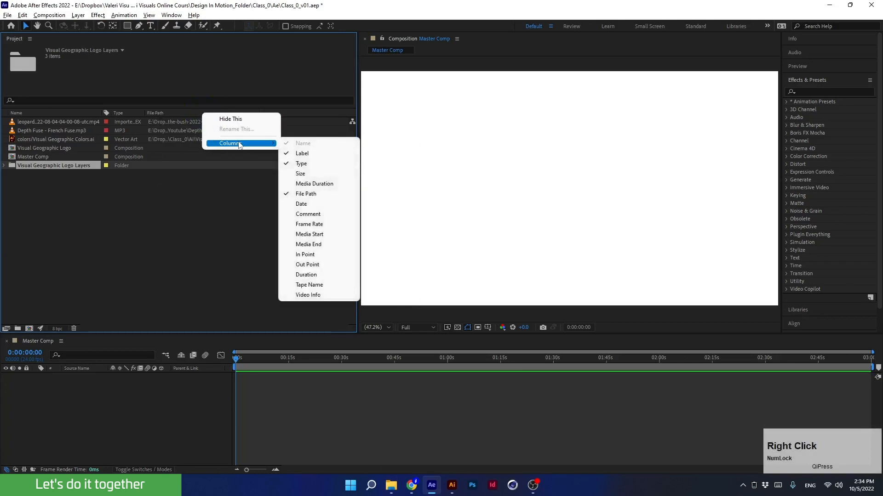
click(317, 183)
- Show the Size column of the project items again and narrow the project area to a partial view of the File Path column
right_click(223, 115)
mouse_move(255, 148)
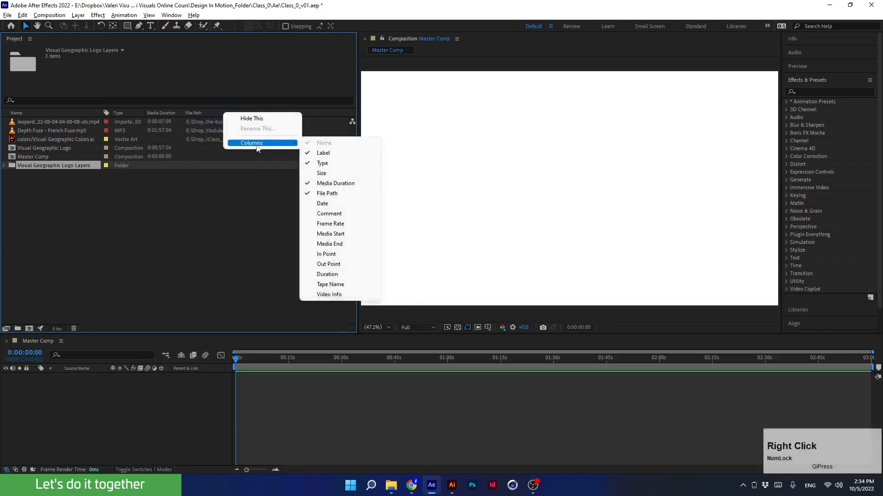
click(320, 173)
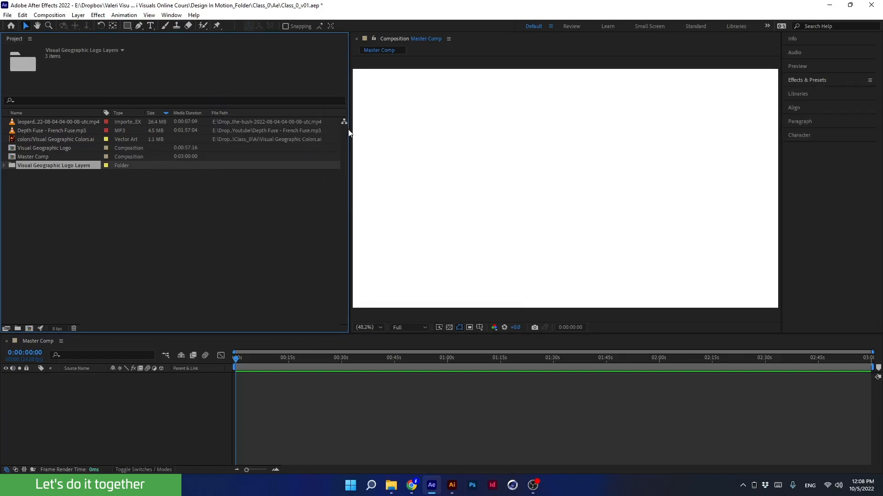
drag(349, 134, 224, 137)
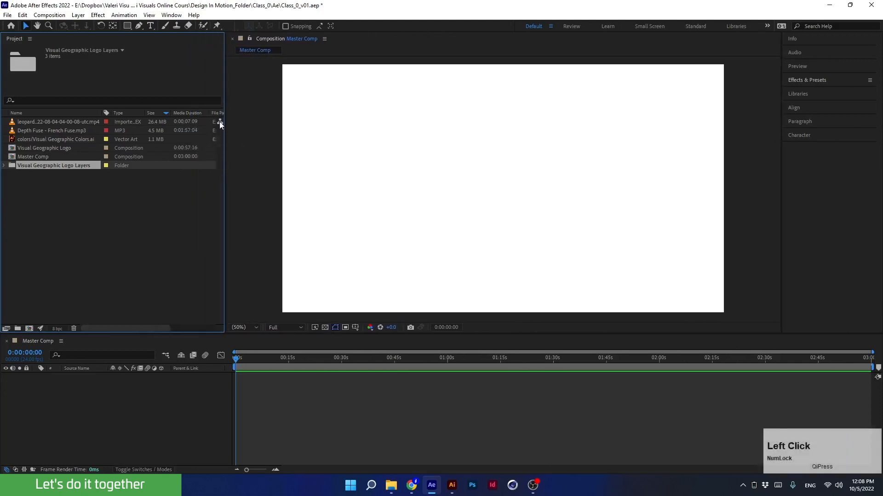
- Open the project flowchart, widen it to examine the Master Comp and Visual Geographic Logo nodes, and close it
click(220, 121)
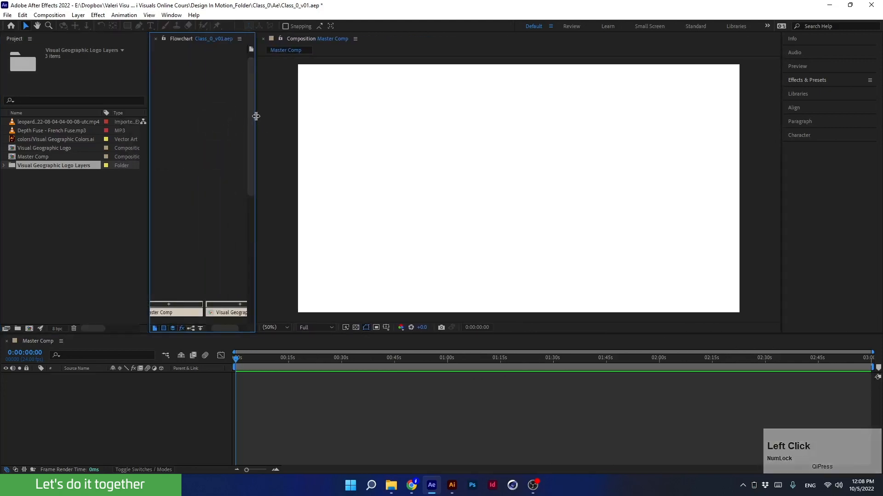
drag(256, 116, 368, 135)
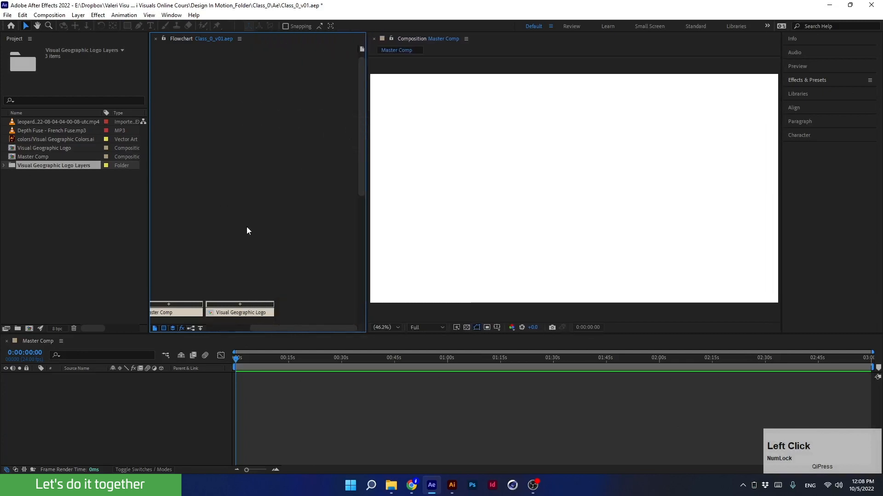
scroll(247, 230, down, 5)
drag(263, 328, 242, 329)
scroll(272, 225, down, 3)
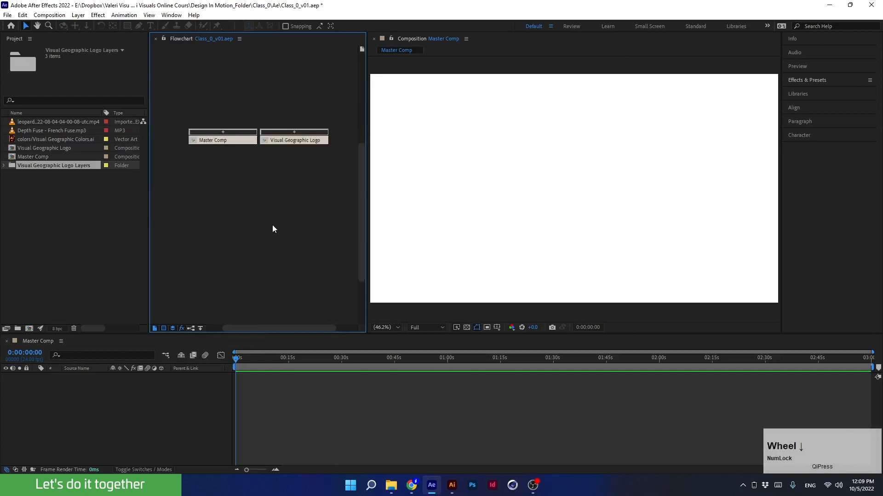
scroll(271, 230, down, 1)
click(263, 116)
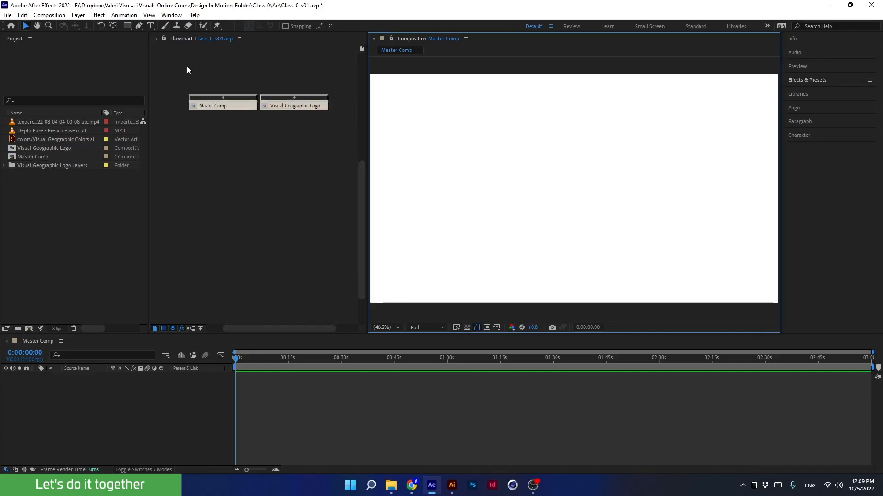
click(154, 39)
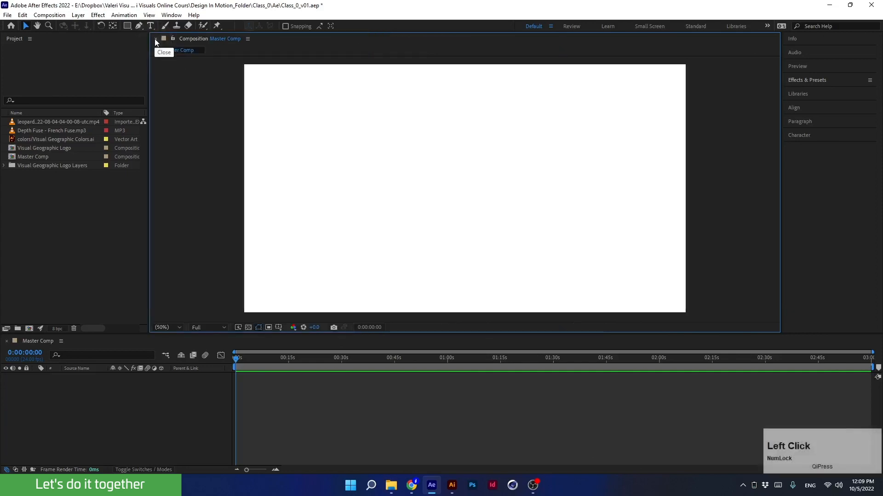
- Sort the project items by type in ascending order
click(143, 252)
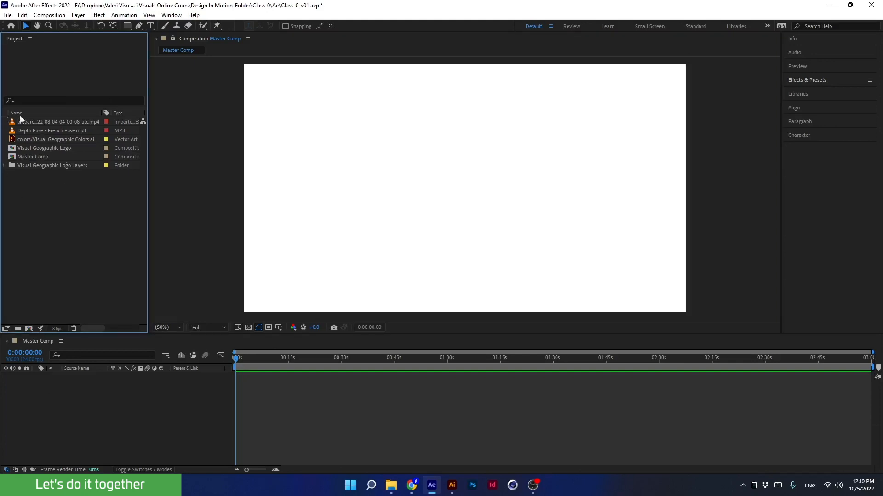
click(120, 112)
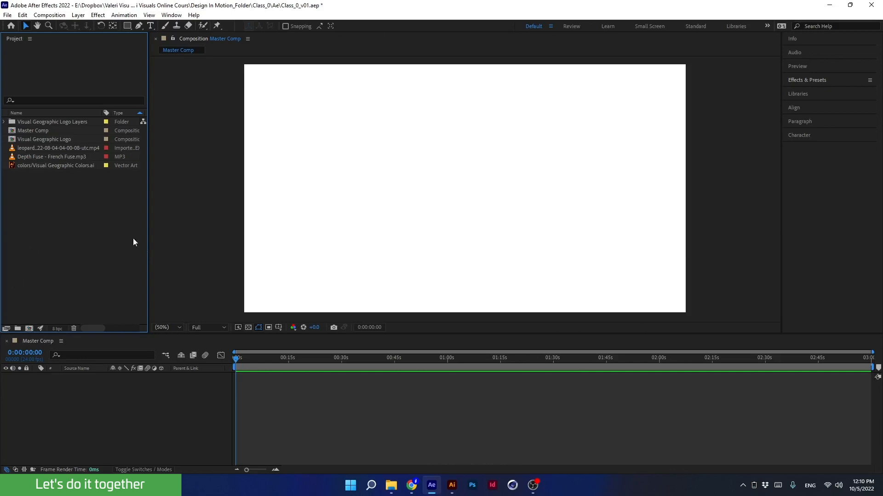
- Switch to File Explorer, examine the subfolders of the Class_0 folder, and return to the After Effects project
mouse_move(385, 481)
click(396, 488)
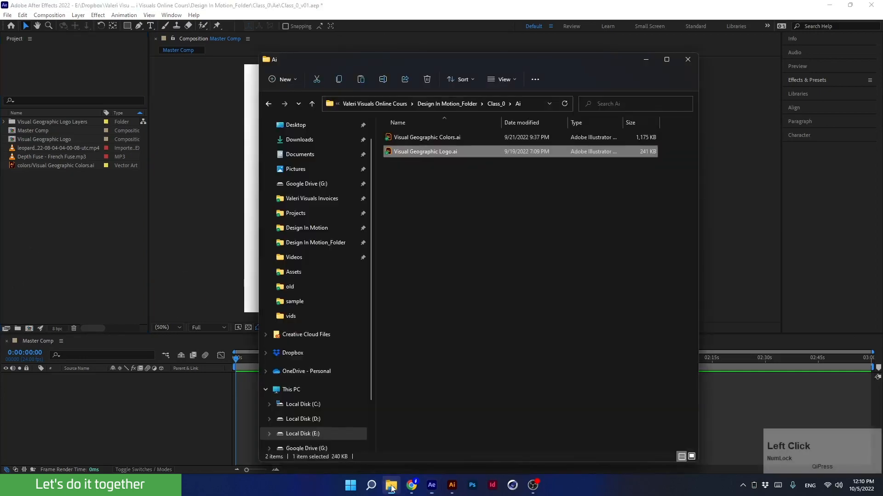
click(500, 106)
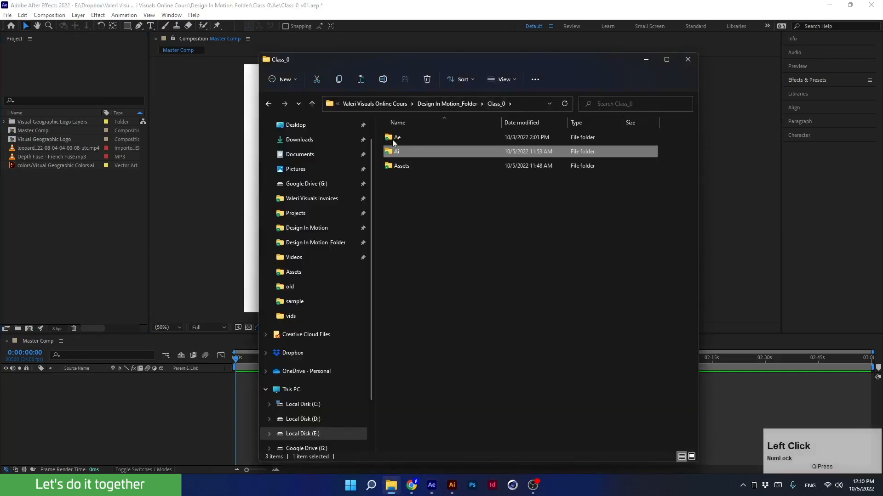
click(481, 215)
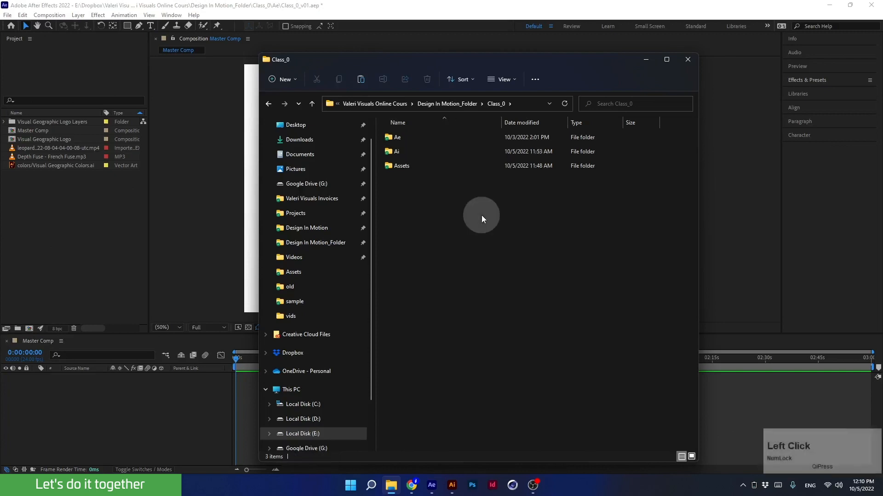
click(647, 60)
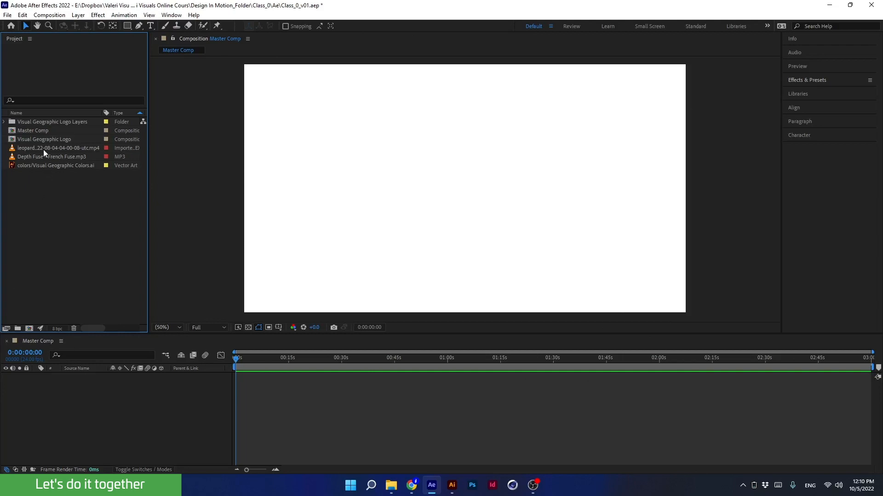
click(31, 121)
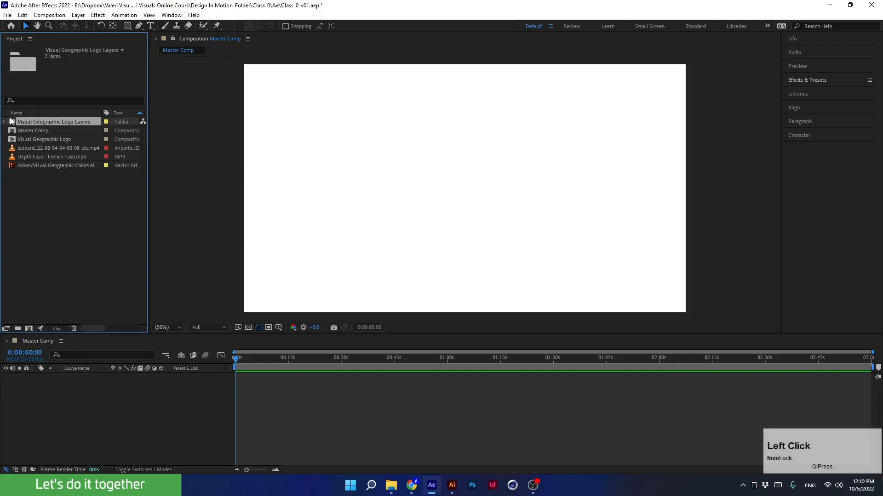
click(45, 224)
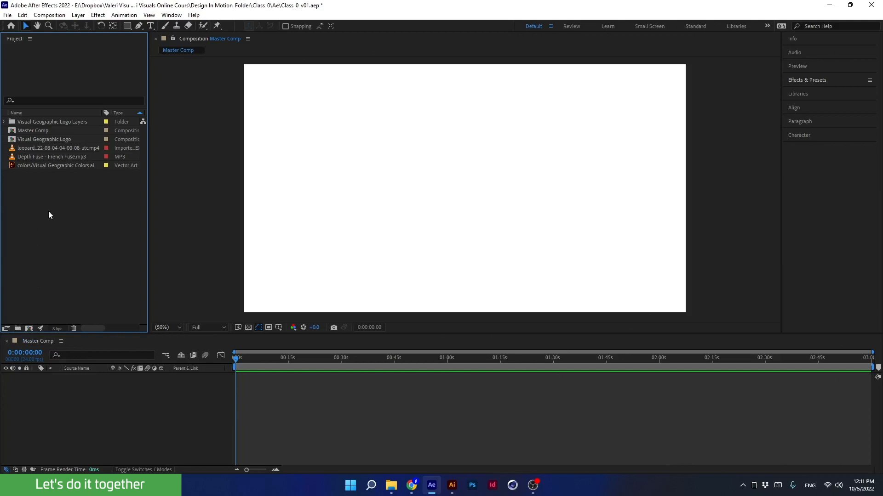
right_click(46, 199)
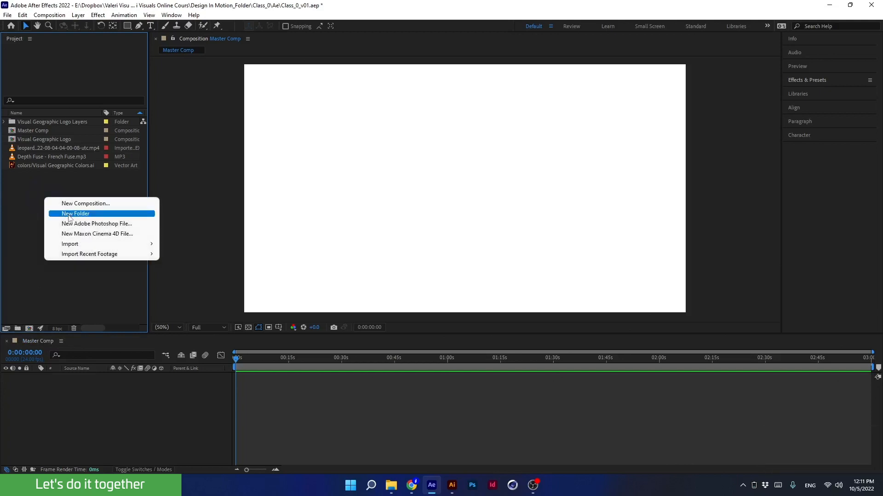
click(27, 209)
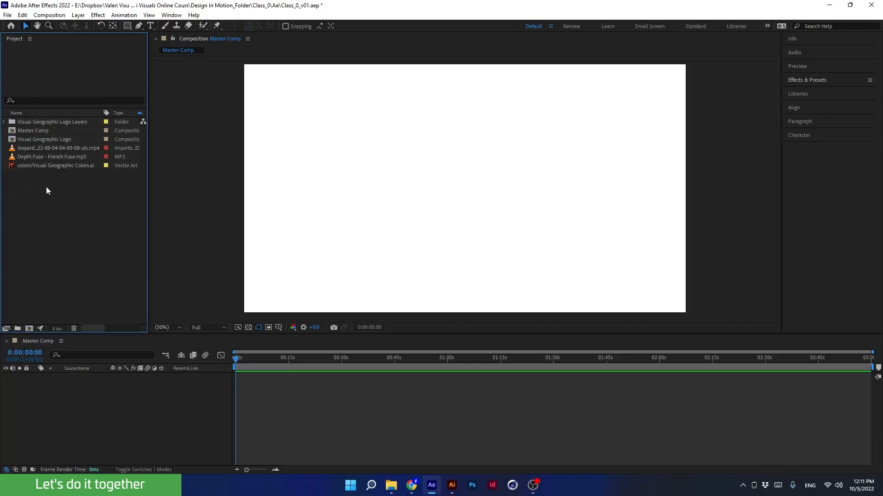
- Create a new folder named Assets in the project
click(18, 329)
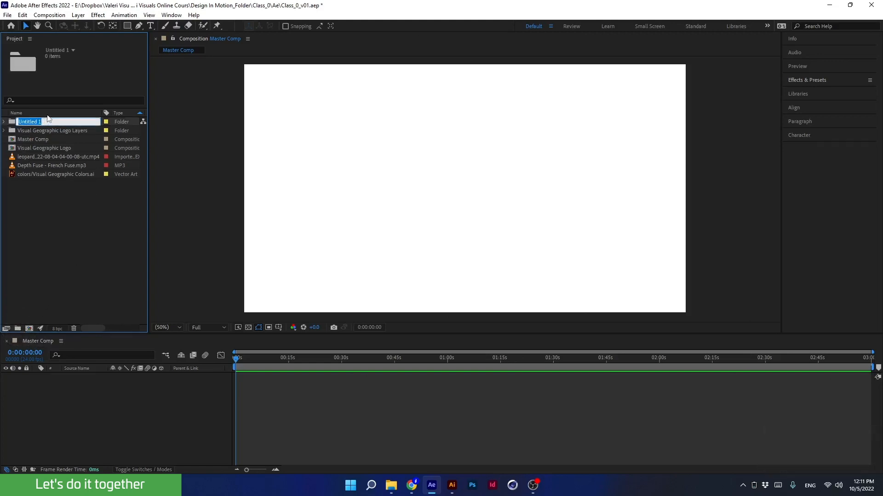
key(Caps_Lock)
text(A)
key(Caps_Lock)
text(sset)
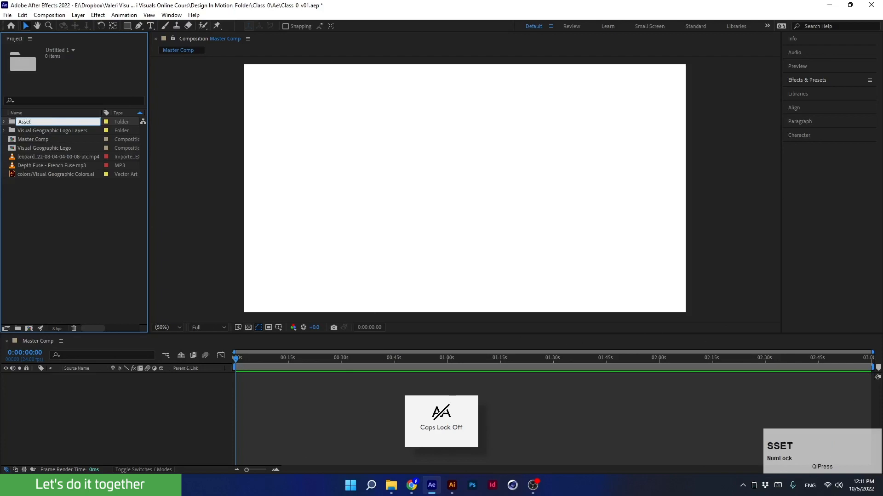
text(s)
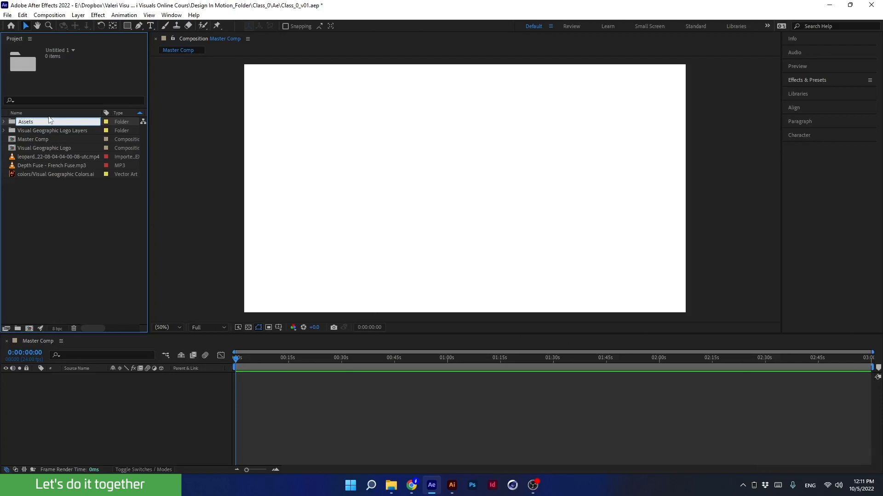
key(Return)
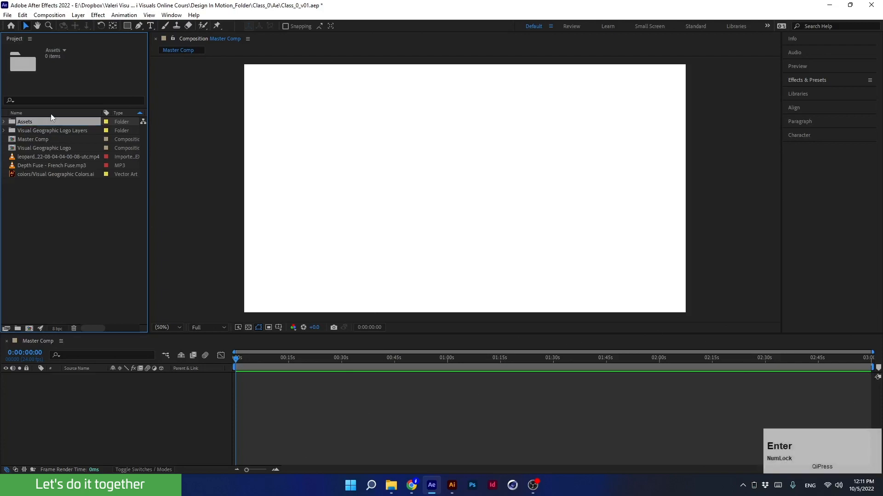
- Expand the Visual Geographic Logo Layers folder, examine its icon, text 1 and text 2 artwork items, and collapse it
click(27, 129)
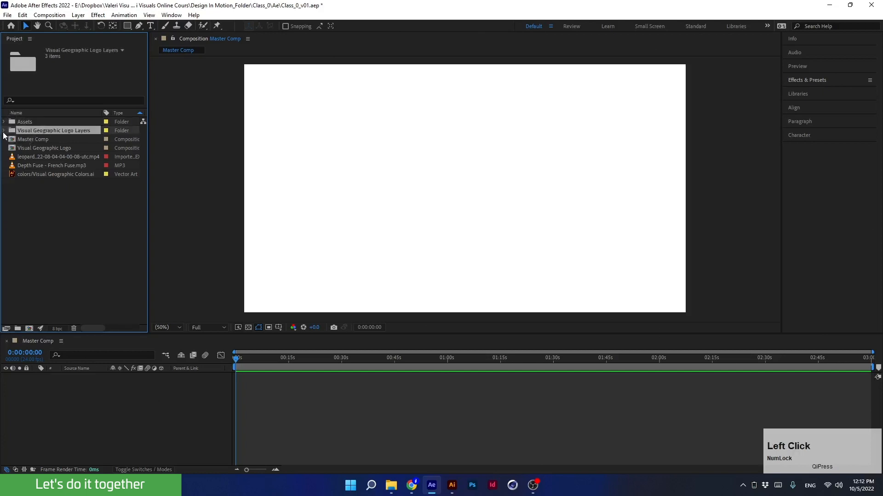
click(4, 131)
click(29, 139)
click(31, 148)
click(31, 153)
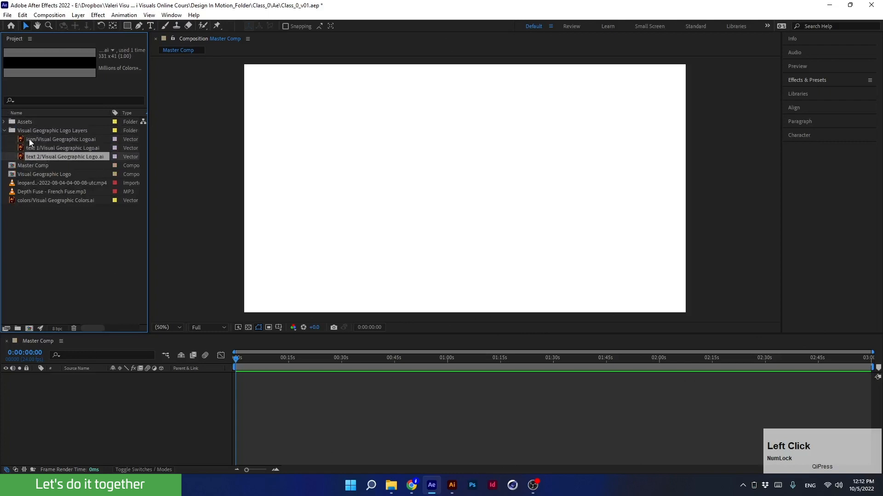
click(29, 140)
click(27, 148)
click(4, 131)
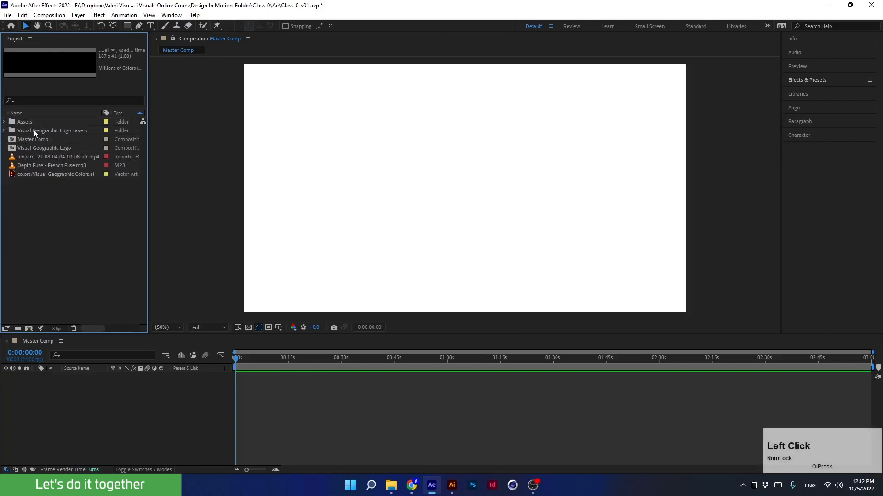
- Move the Visual Geographic Logo Layers folder and the leopard video clip into the Assets folder
drag(34, 129, 24, 122)
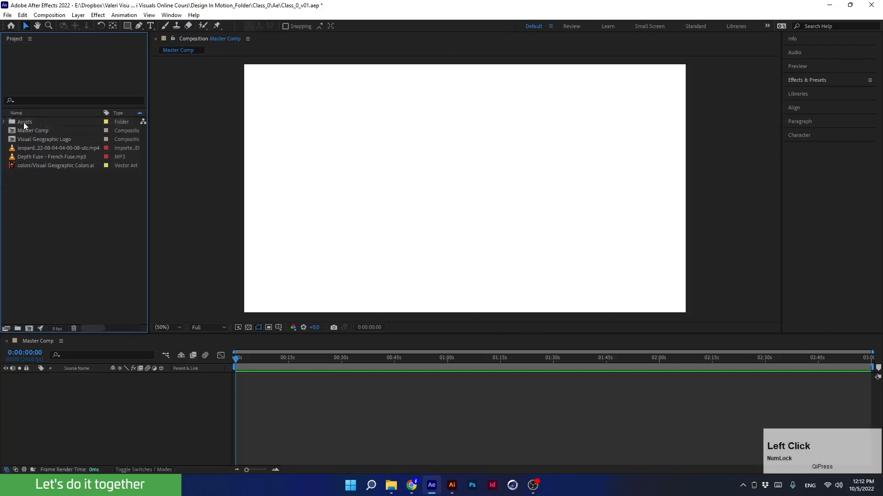
click(27, 148)
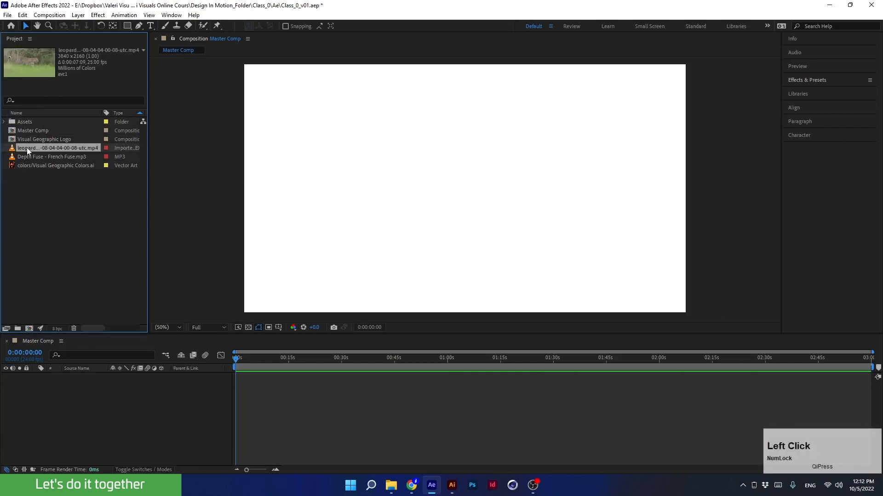
drag(27, 148, 22, 120)
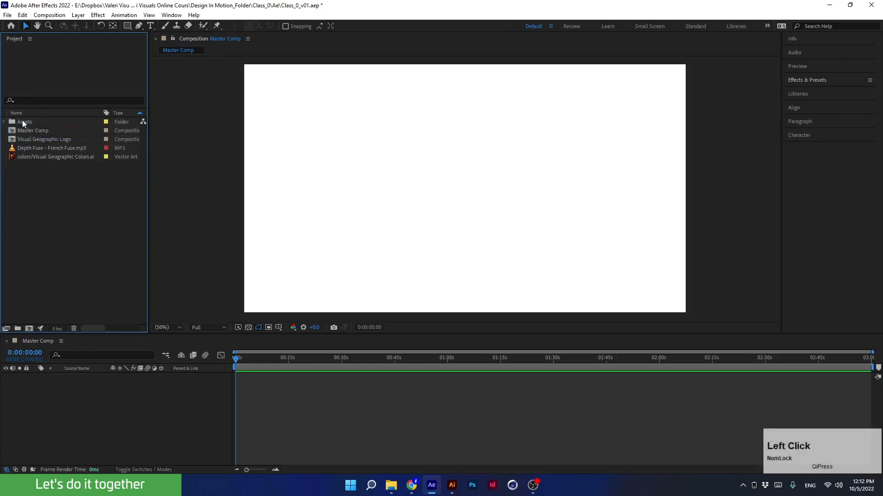
- Move Depth Fuse - French Fuse.mp3 and the Visual Geographic Colors.ai artwork into the Assets folder, and collapse the folder
click(391, 485)
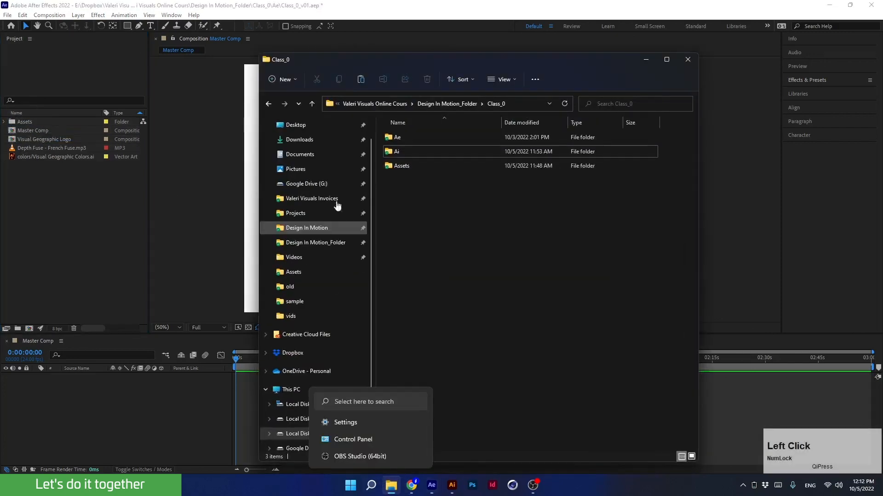
click(646, 60)
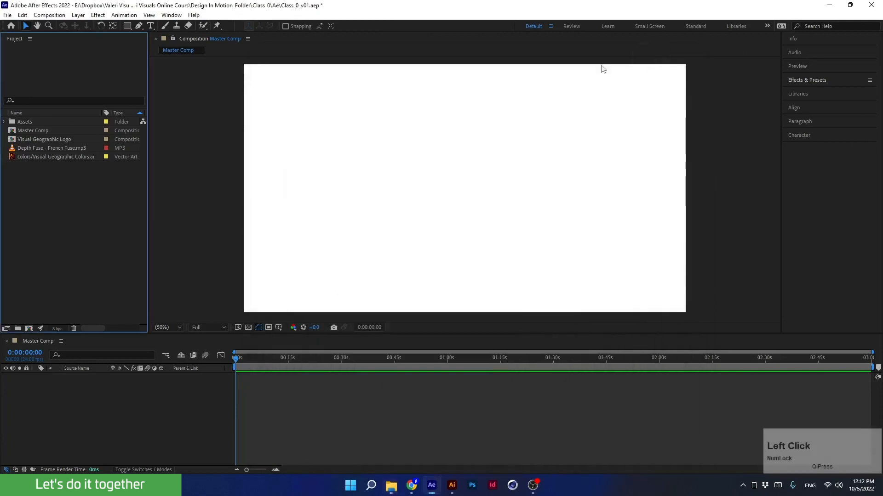
click(26, 150)
drag(26, 150, 27, 122)
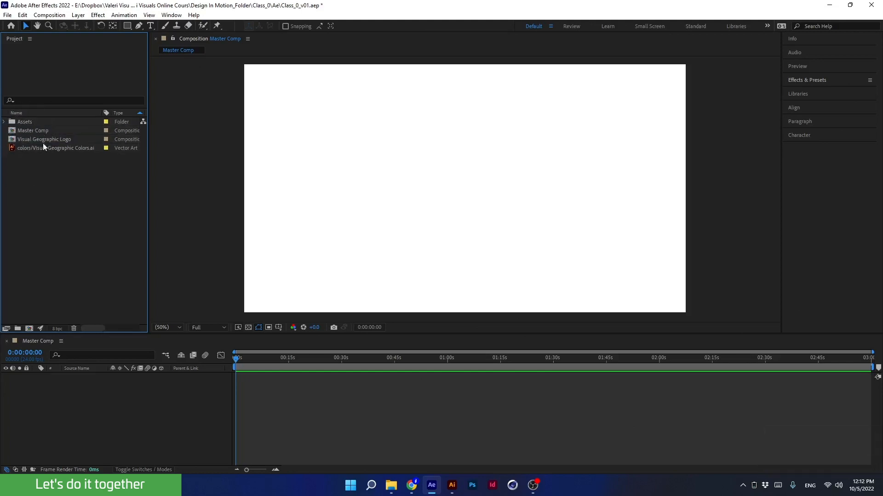
click(31, 149)
drag(30, 147, 24, 123)
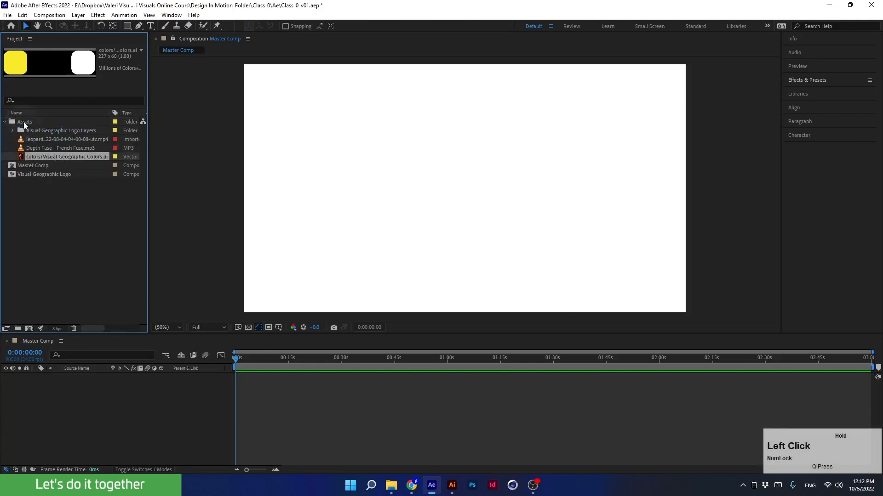
click(5, 122)
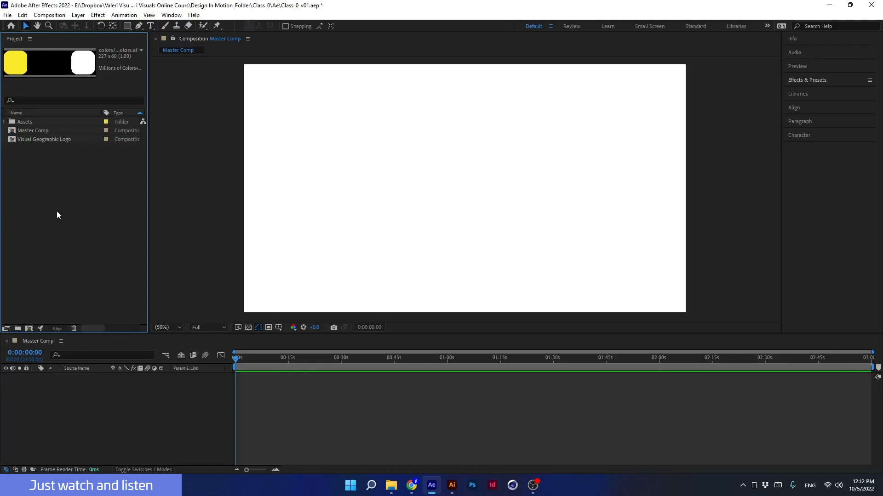
click(39, 234)
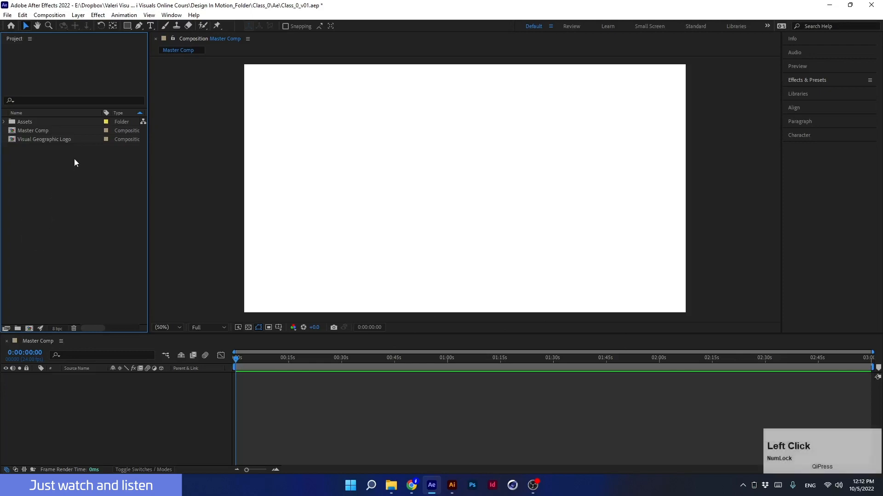
click(26, 123)
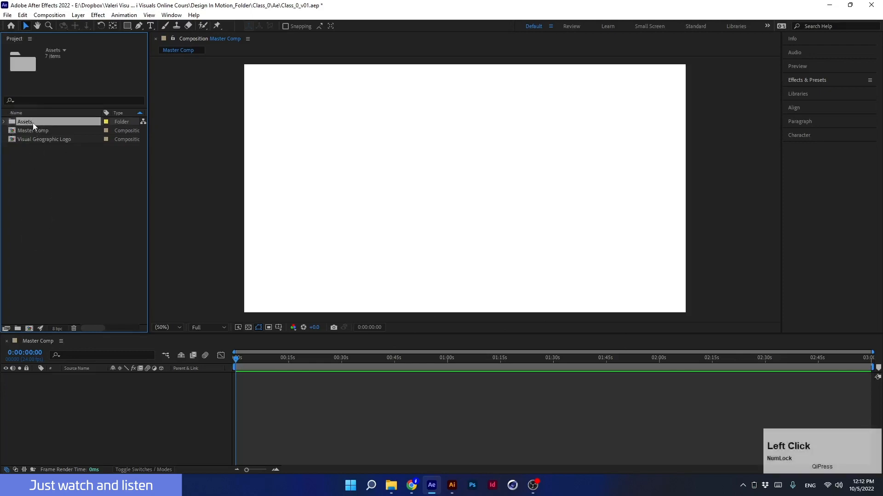
click(18, 328)
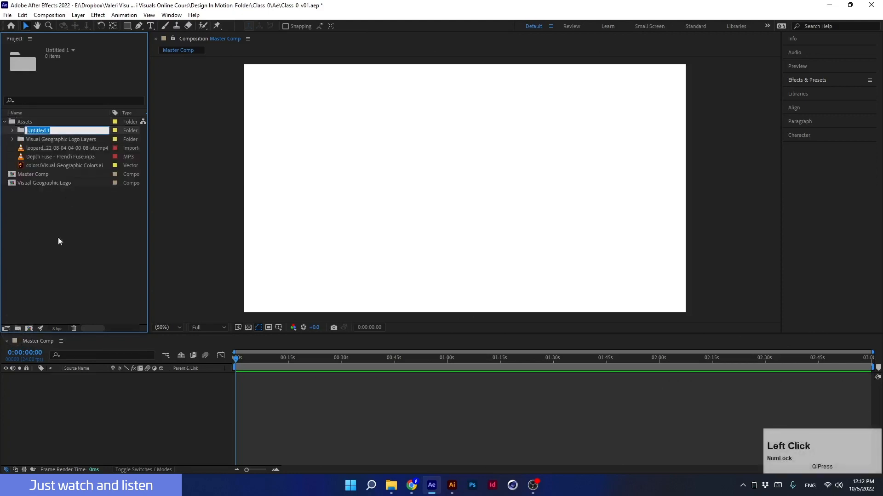
click(25, 121)
click(34, 130)
key(Delete)
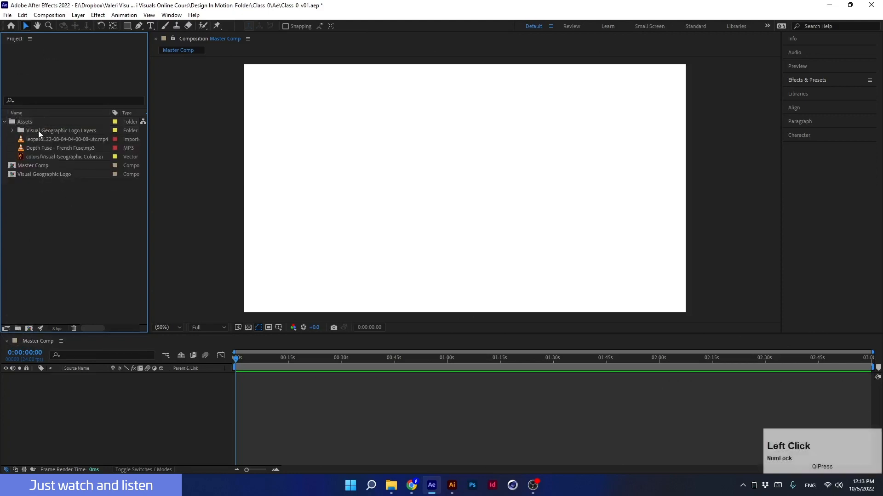
click(5, 121)
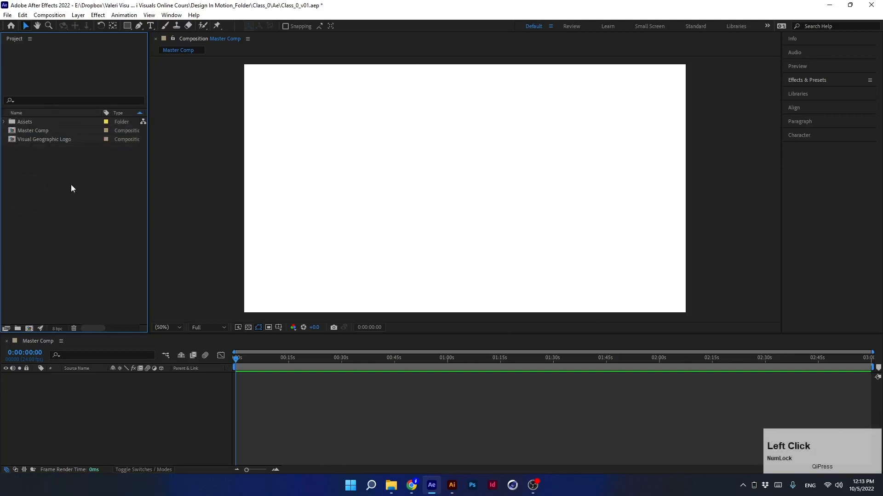
- Create a folder named Comps at the project's top level and move the Visual Geographic Logo composition into it
click(17, 329)
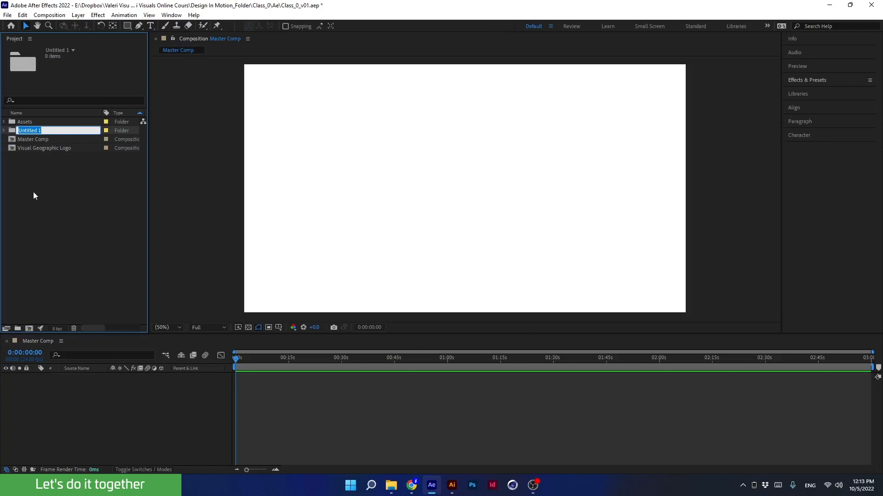
text(Comps)
key(Return)
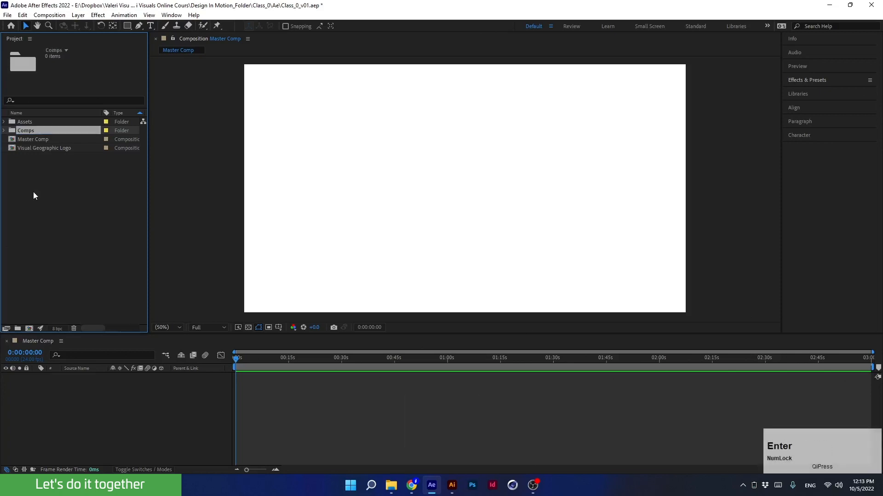
click(29, 148)
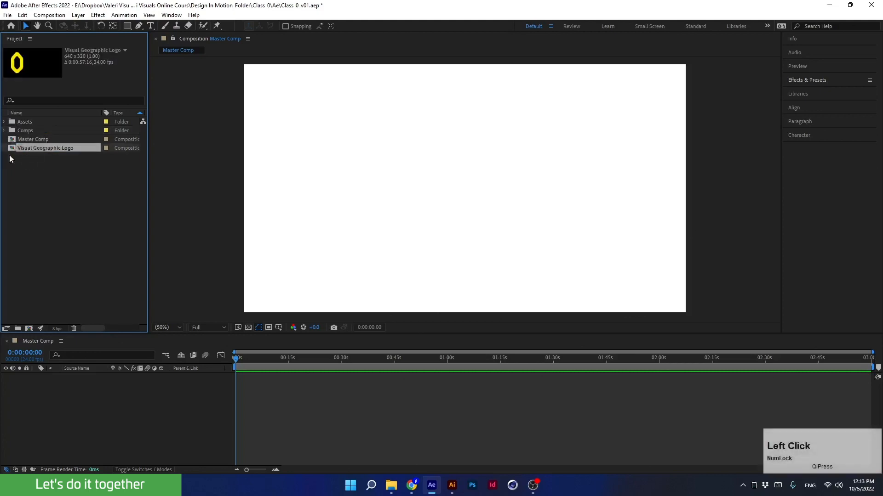
drag(31, 148, 23, 131)
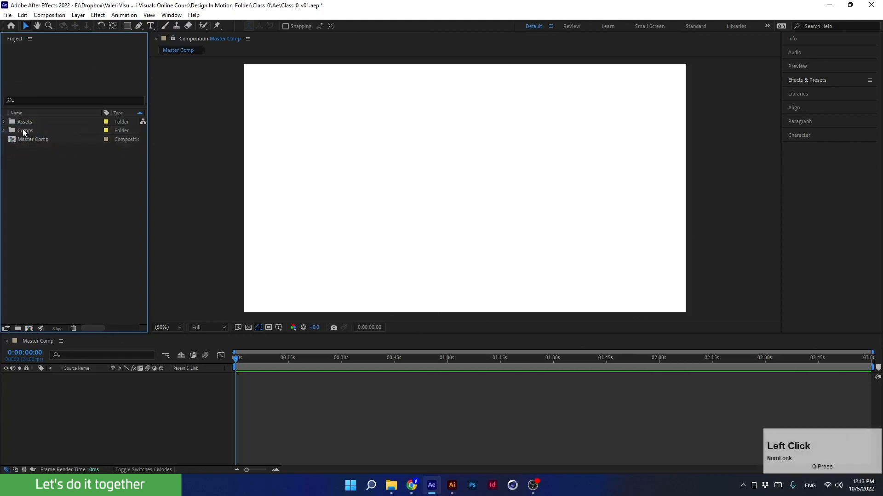
- Set the label color of the Master Comp composition to Blue and deselect it
click(26, 139)
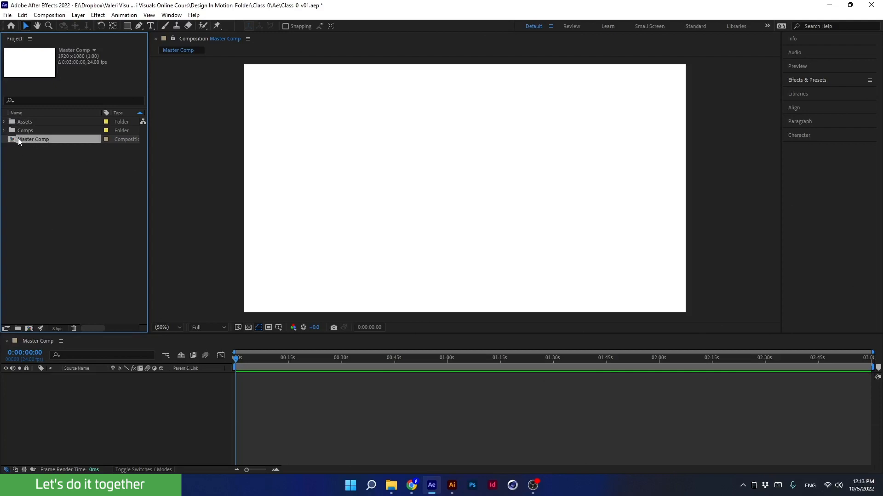
click(106, 139)
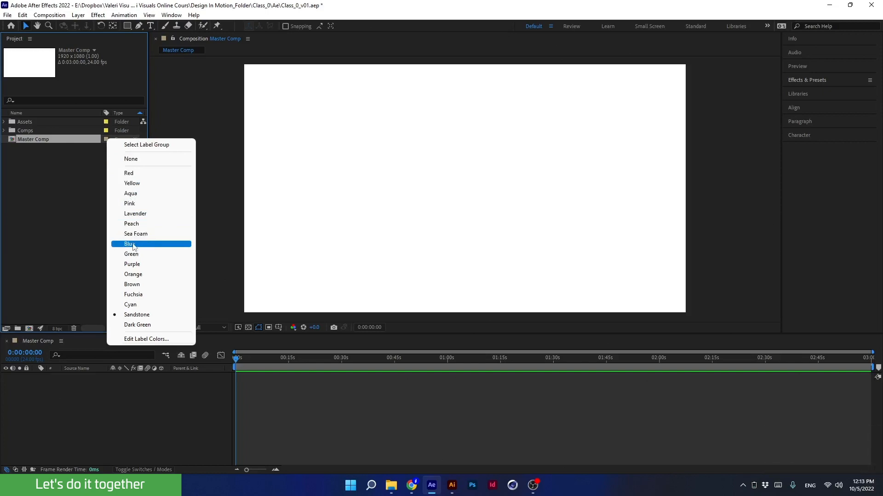
click(133, 247)
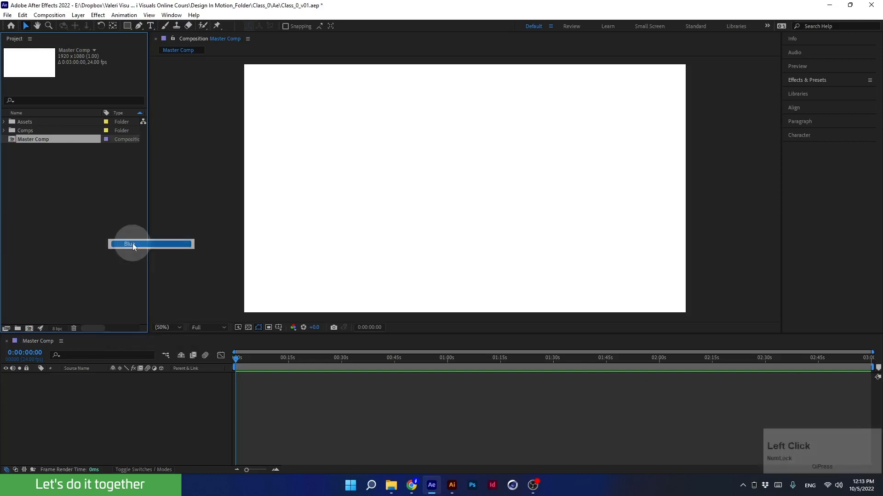
click(38, 186)
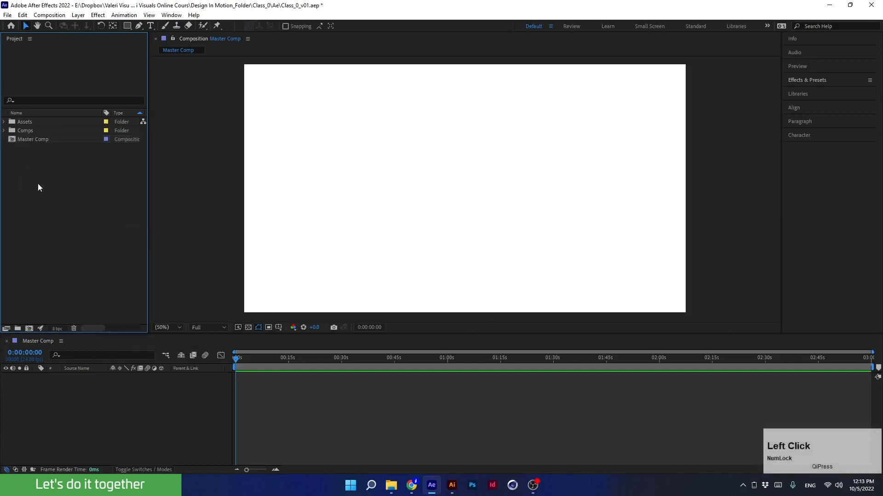
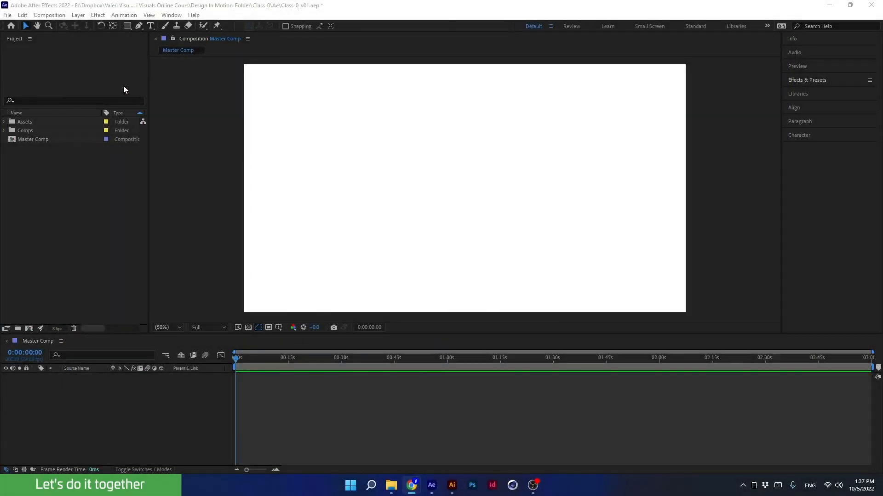
- Look through the Assets folder's contents, collapse it, and search the project items for "colors"
click(40, 99)
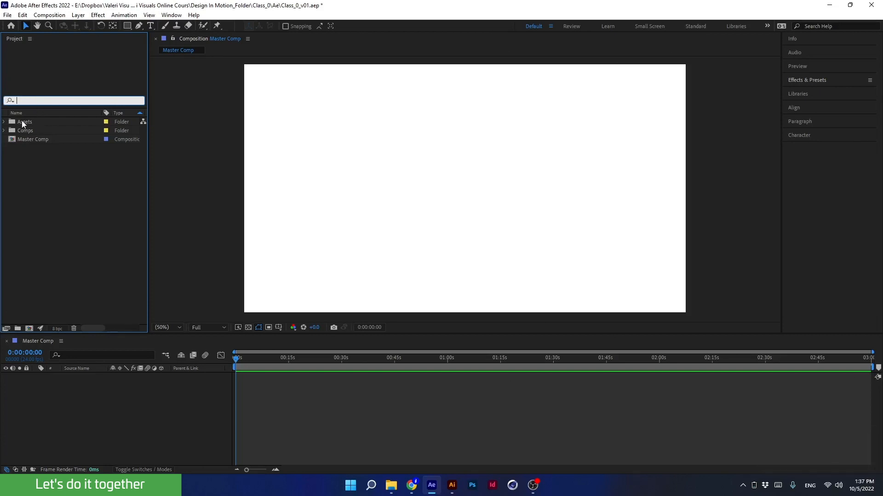
click(4, 121)
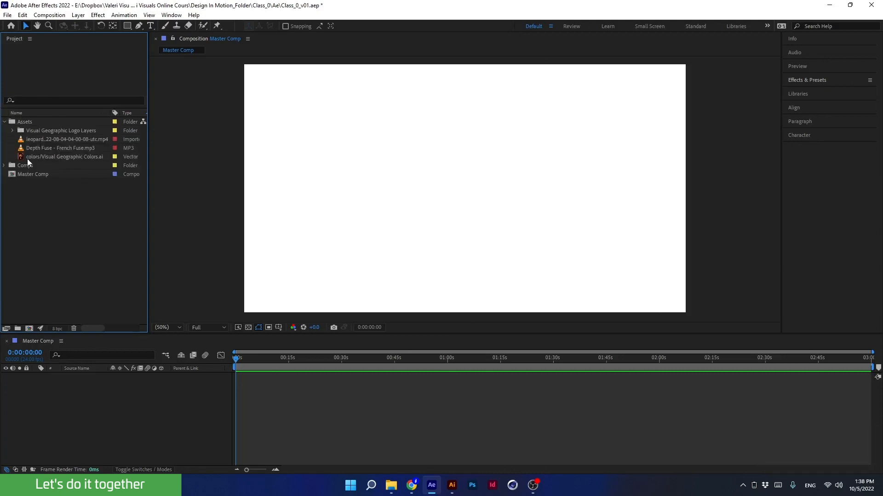
click(34, 156)
click(4, 121)
click(41, 100)
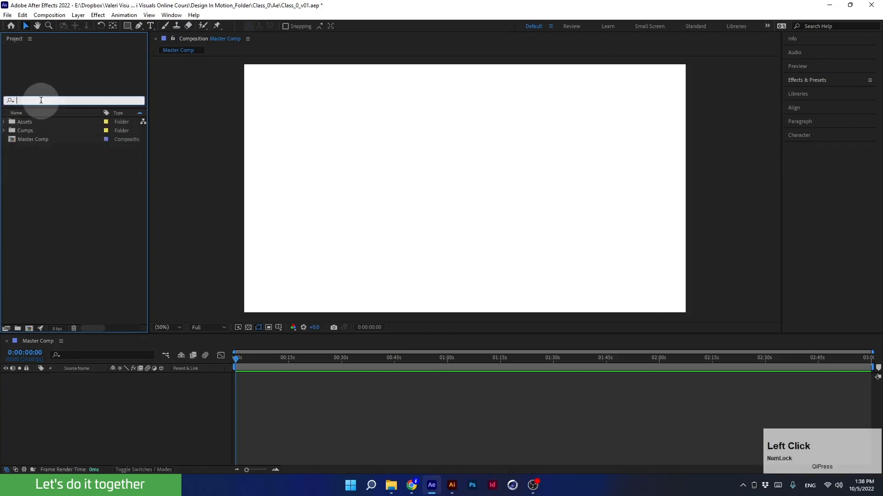
text(colors)
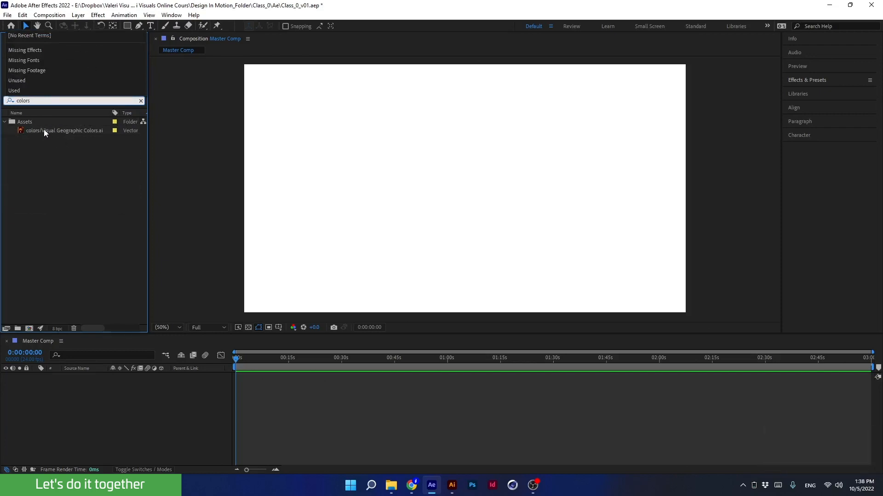
- Clear the project search term to list all items again
key(BackSpace)
key(BackSpace)
key(BackSpace)
key(BackSpace)
key(BackSpace)
key(BackSpace)
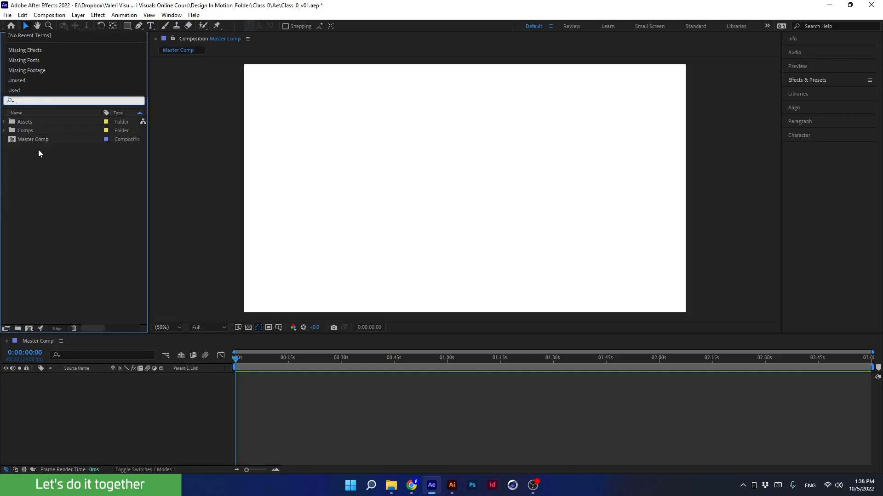
click(3, 122)
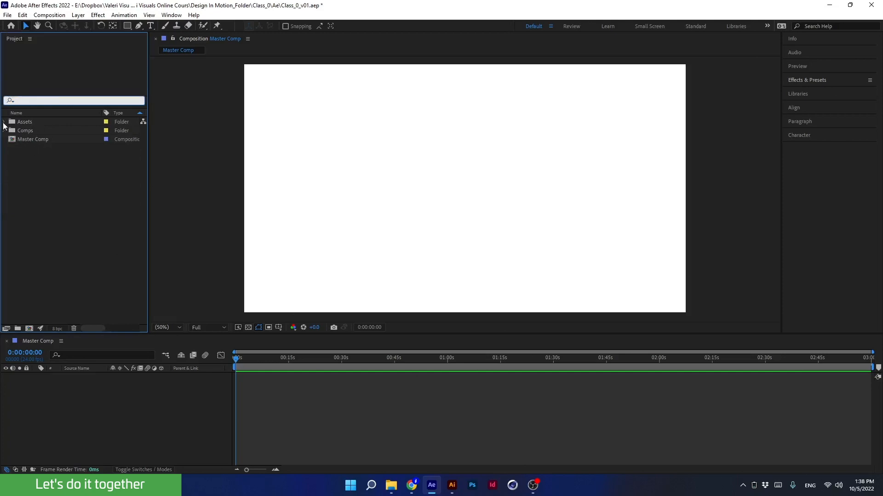
click(40, 169)
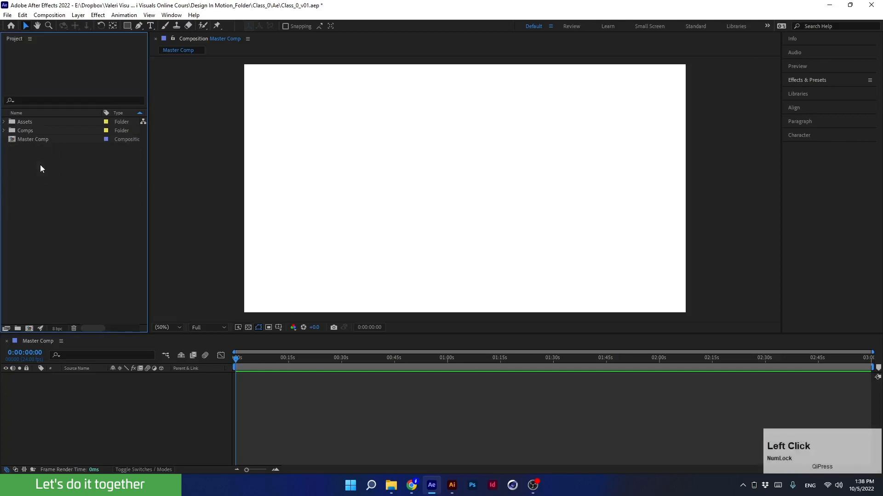
- Expand the Assets folder, preview the leopard video clip in an enlarged footage viewer, and close the viewer
click(4, 123)
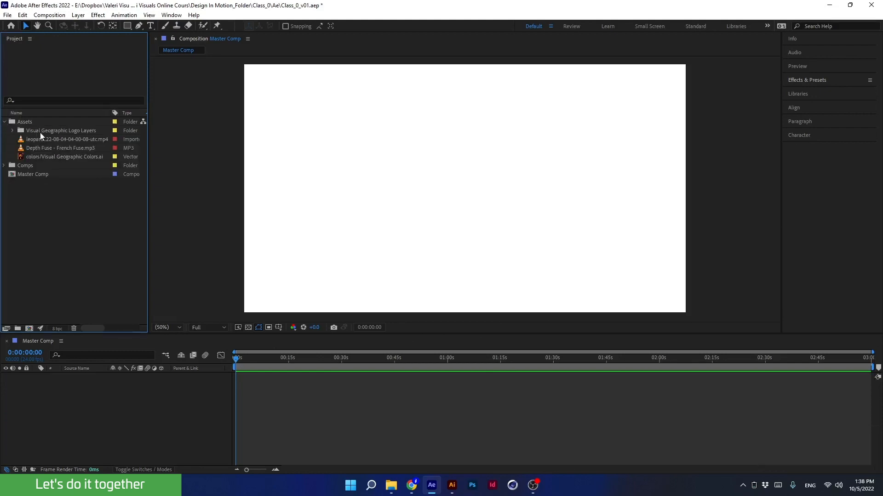
click(61, 139)
double_click(38, 140)
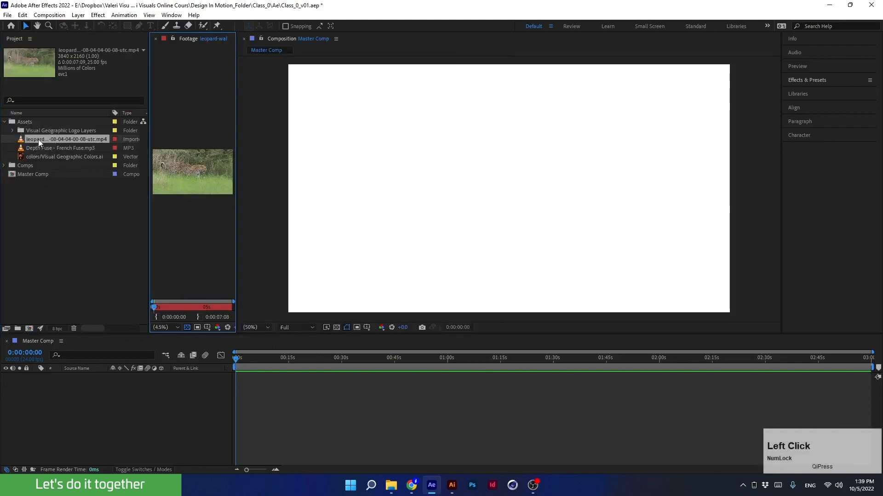
drag(238, 125, 424, 153)
drag(153, 307, 155, 42)
click(156, 38)
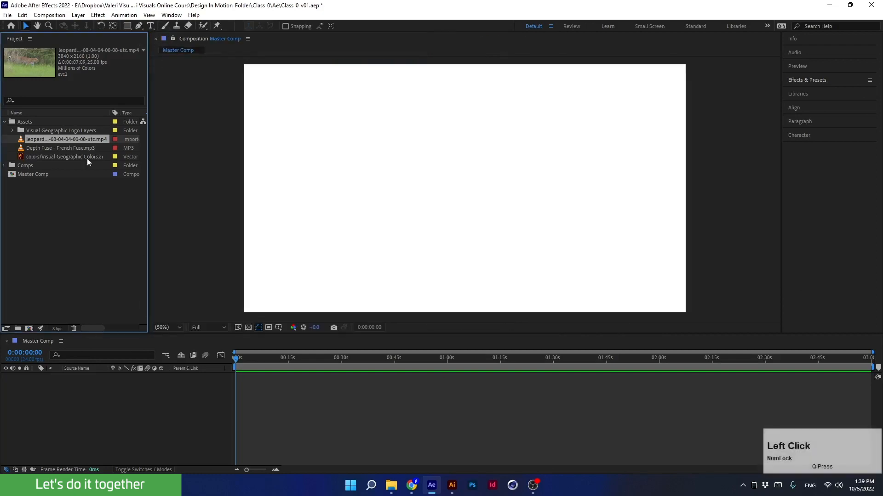
- Open Depth Fuse - French Fuse.mp3 in the footage viewer, play part of the track, and close the viewer
click(49, 147)
double_click(51, 148)
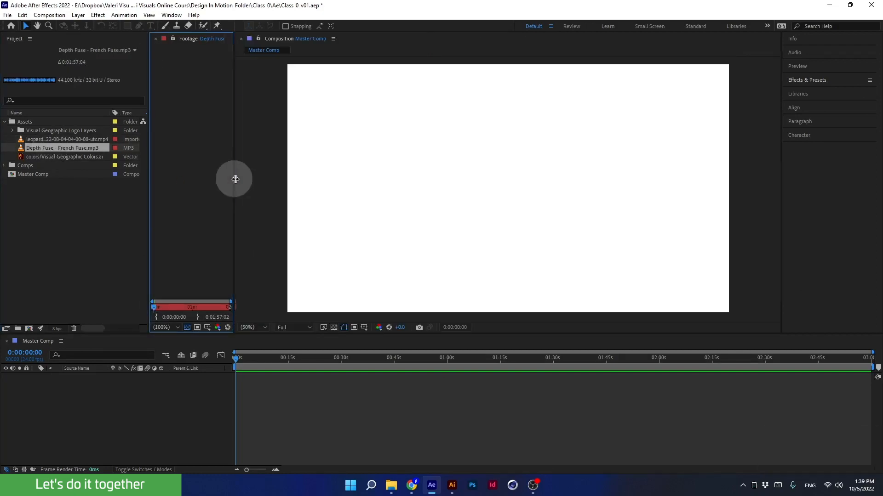
click(168, 307)
key(space)
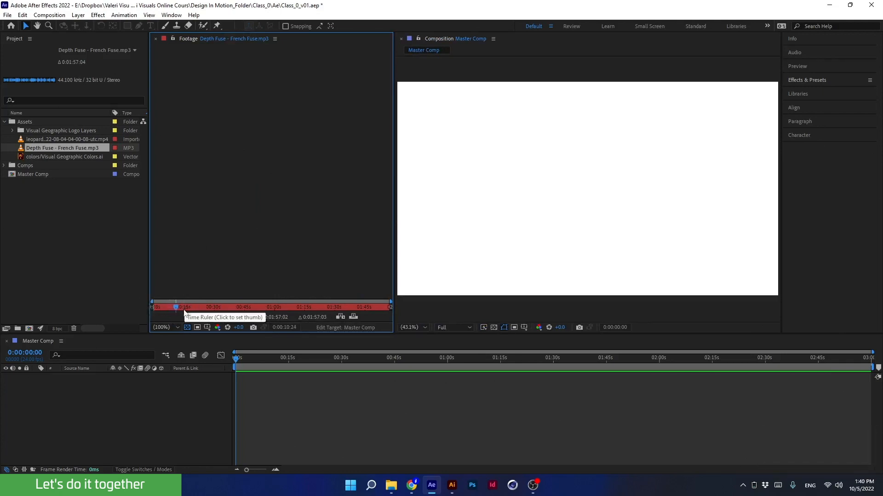
key(space)
click(155, 307)
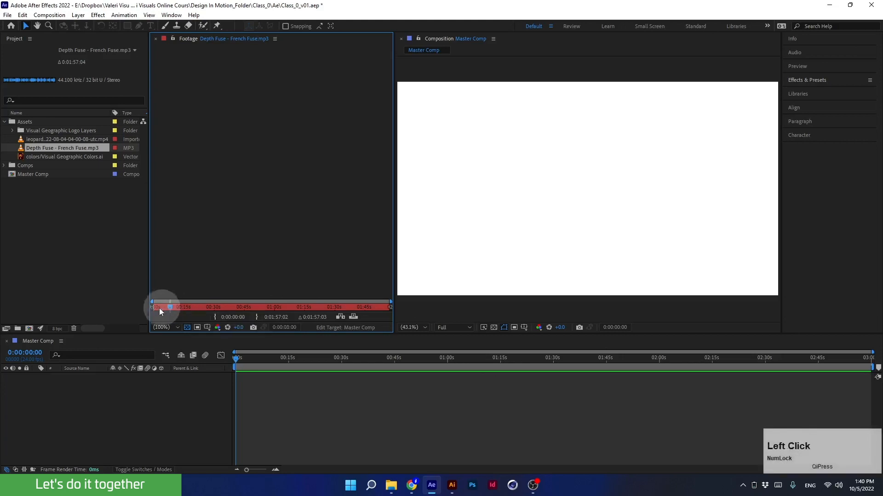
click(156, 38)
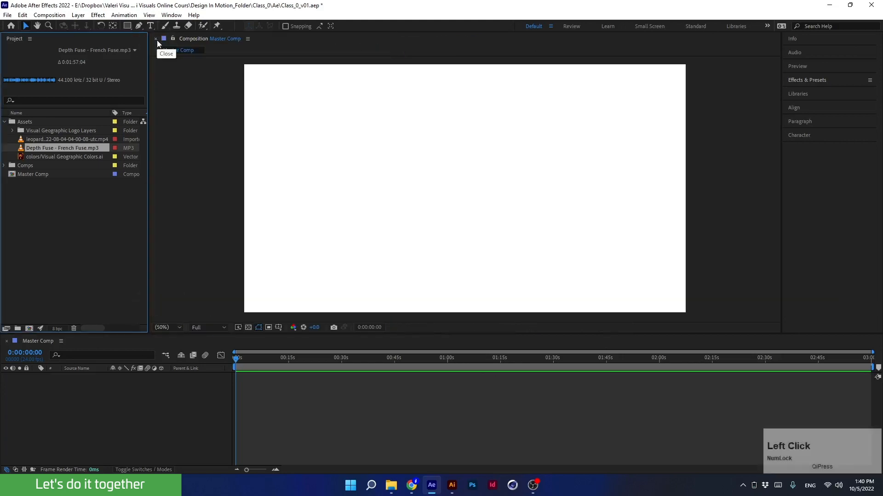
- Preview the Visual Geographic Colors.ai swatches in an enlarged footage viewer and close the viewer
click(57, 158)
double_click(50, 156)
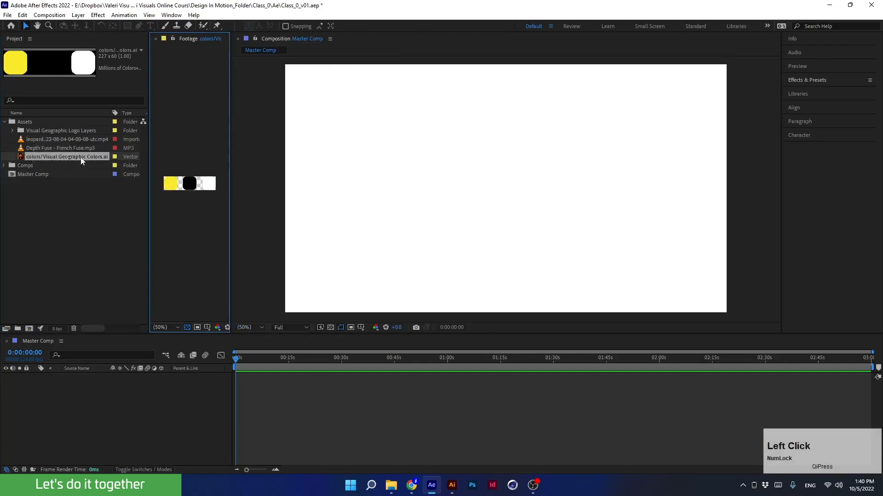
drag(230, 152, 419, 167)
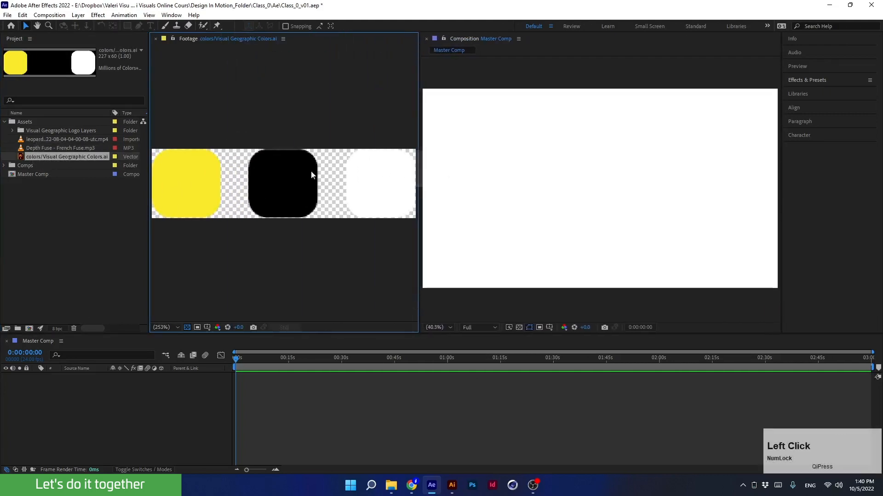
click(155, 39)
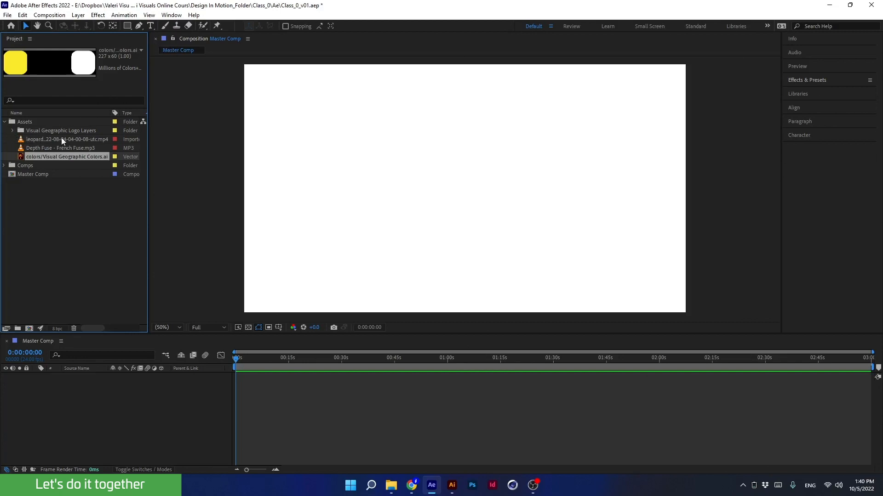
- Widen the project item list to examine the assets' size, duration and file path, and narrow it partway again
drag(151, 148, 341, 166)
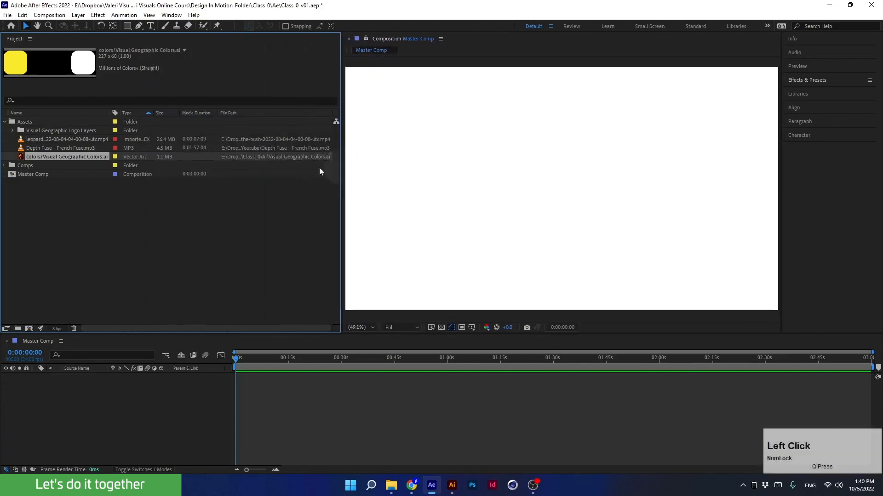
click(45, 141)
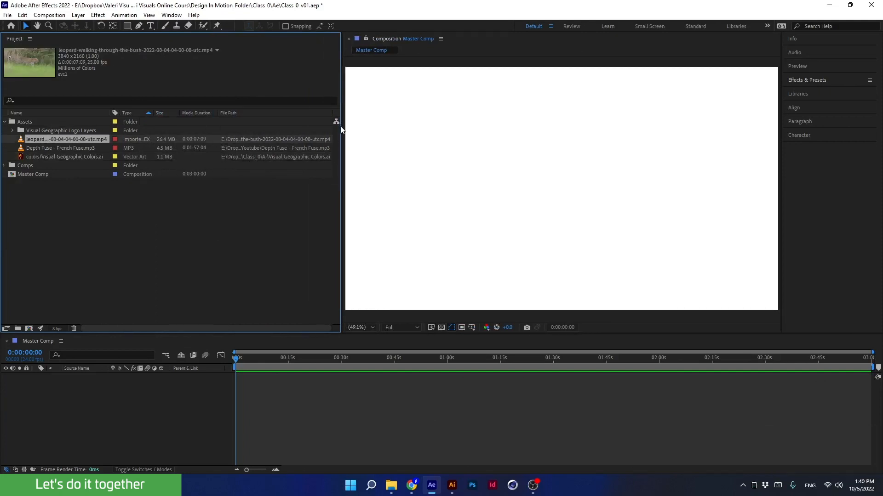
drag(340, 127, 200, 144)
- Reveal the leopard video clip's source file in Explorer, close the file window, and collapse the Assets folder
right_click(50, 139)
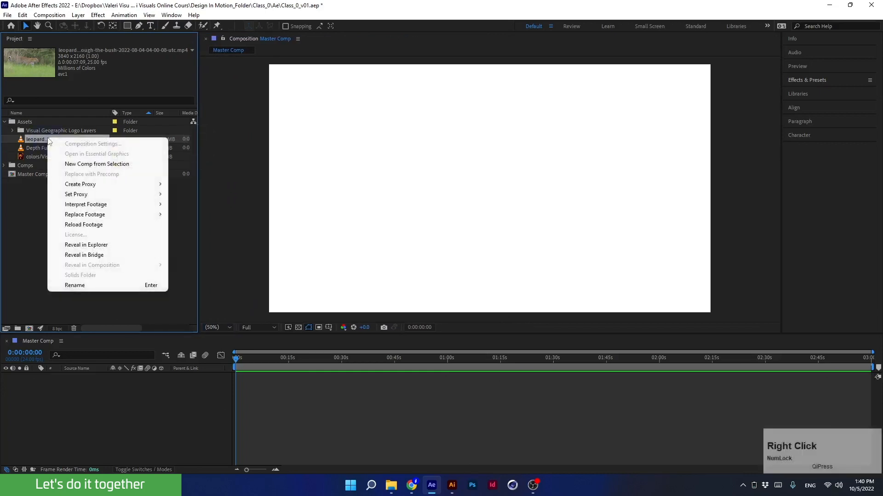
click(71, 245)
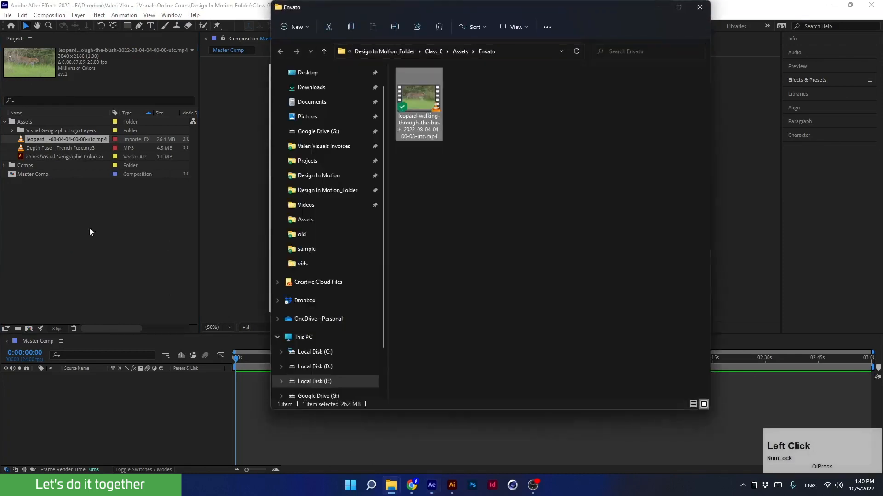
drag(406, 12, 349, 48)
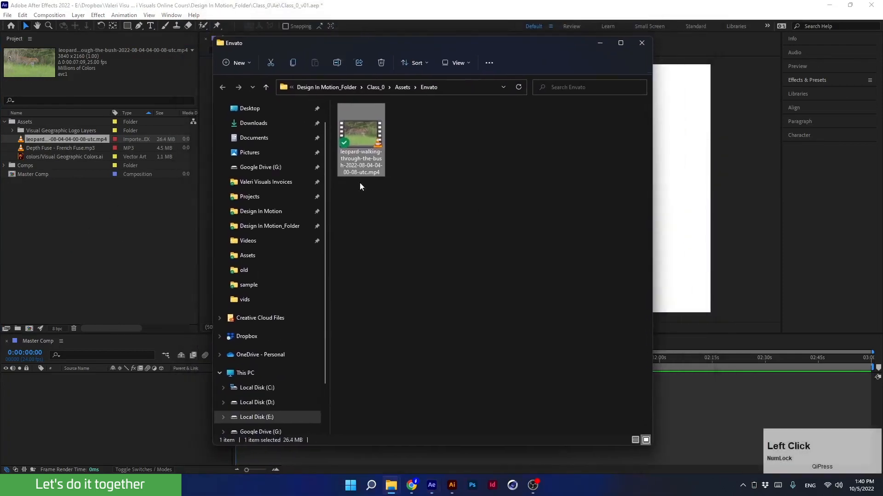
click(639, 43)
click(4, 121)
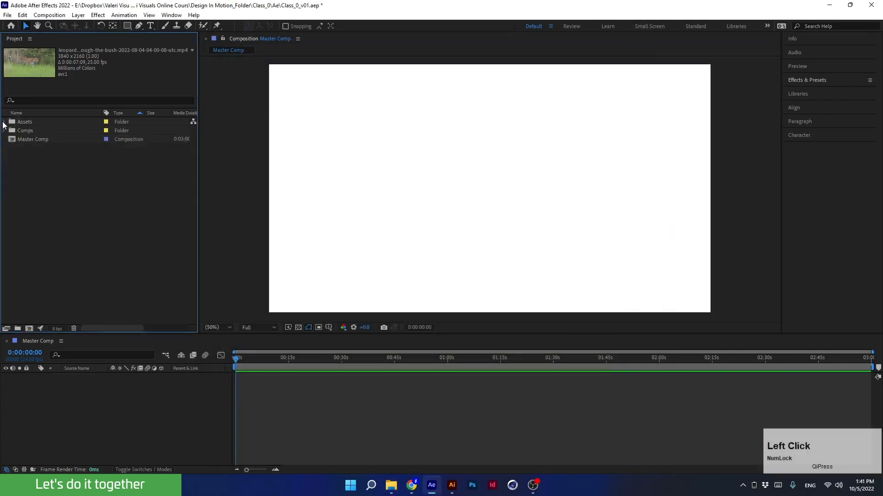
- Try renaming the Master Comp composition with filler text, clear that text, and leave the name as Master Comp
click(25, 138)
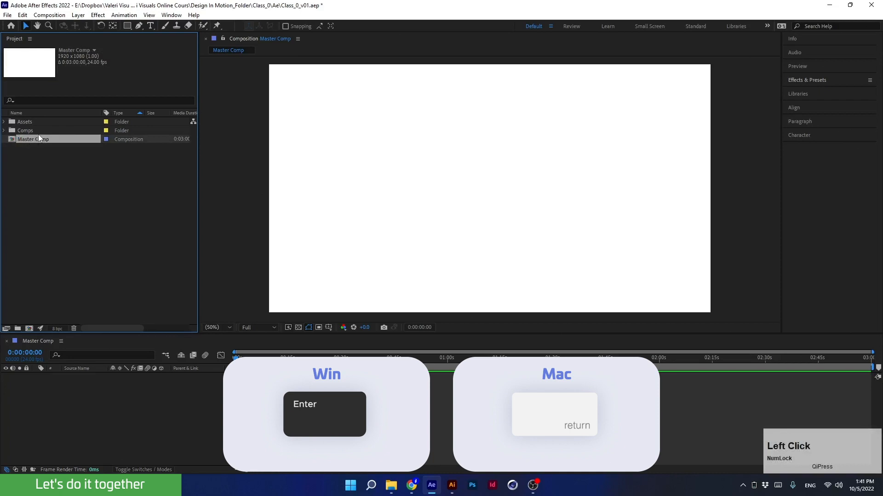
key(Return)
click(52, 140)
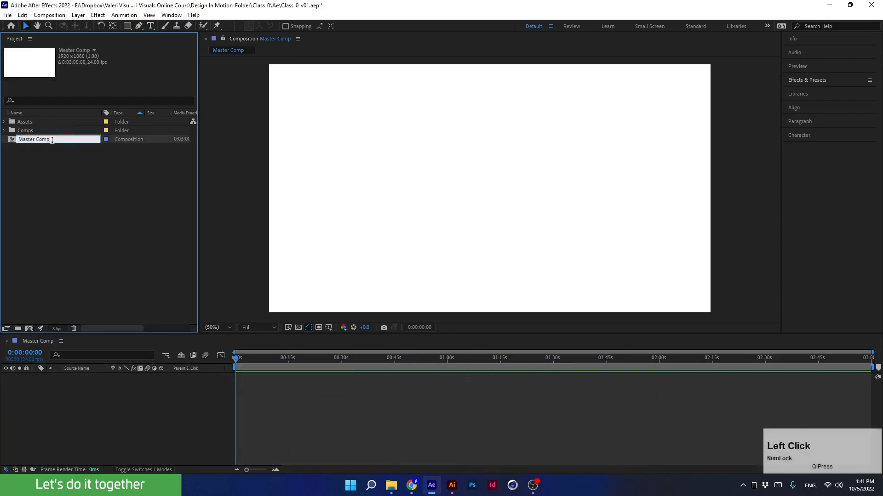
text(dfjnhfnfd)
key(BackSpace)
key(BackSpace)
key(BackSpace)
key(BackSpace)
key(BackSpace)
key(BackSpace)
key(BackSpace)
key(BackSpace)
key(BackSpace)
key(BackSpace)
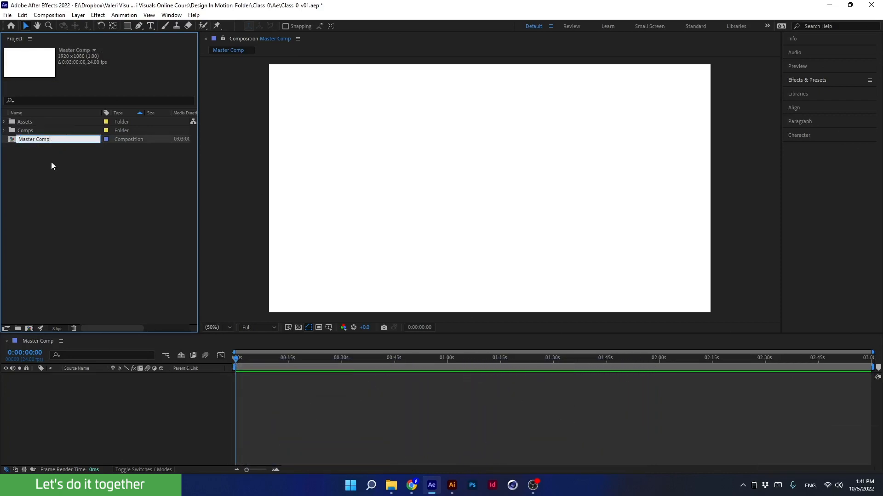
click(50, 165)
right_click(35, 139)
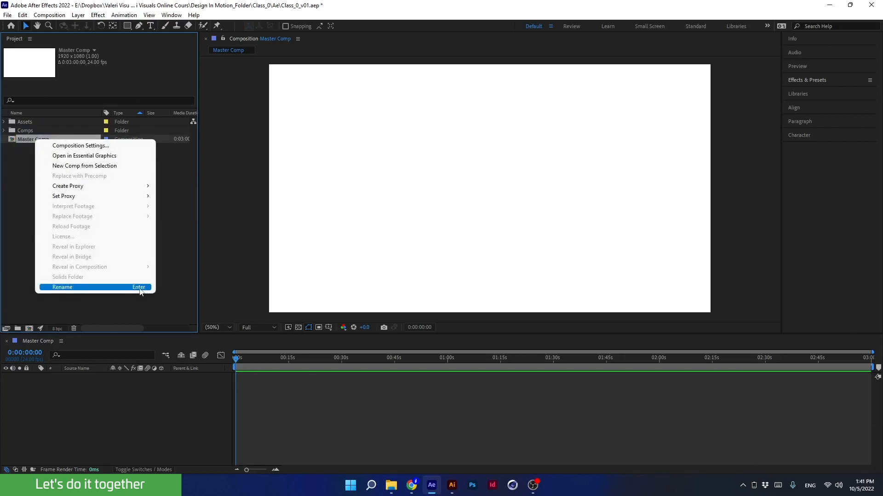
click(106, 287)
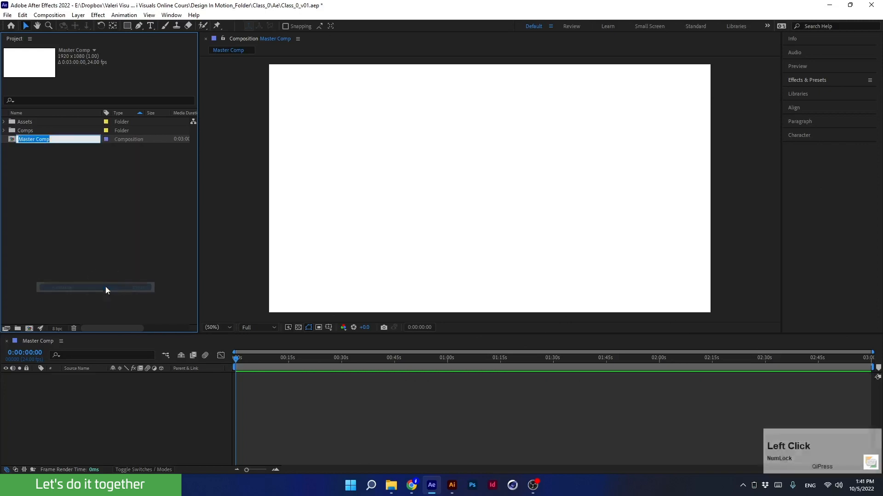
click(49, 187)
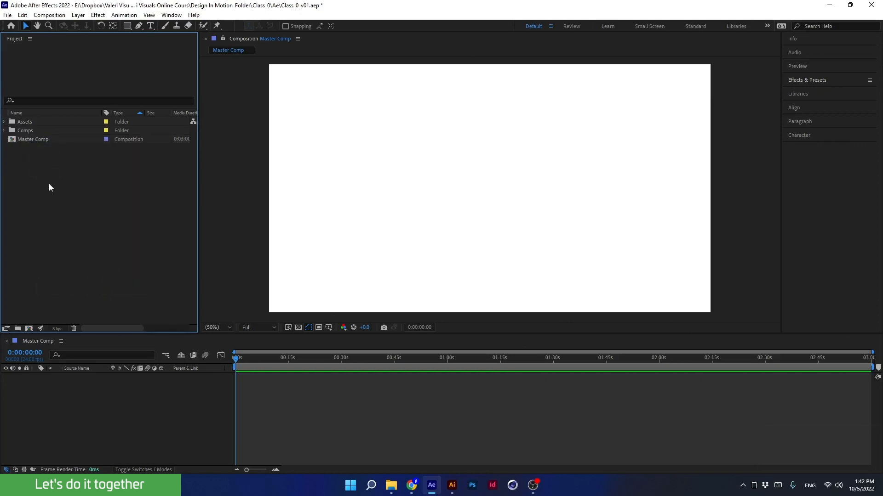
- Open the Project Settings at Video Rendering and Effects, look over the GPU acceleration option, and close the dialog without changes
click(40, 328)
drag(327, 76, 270, 82)
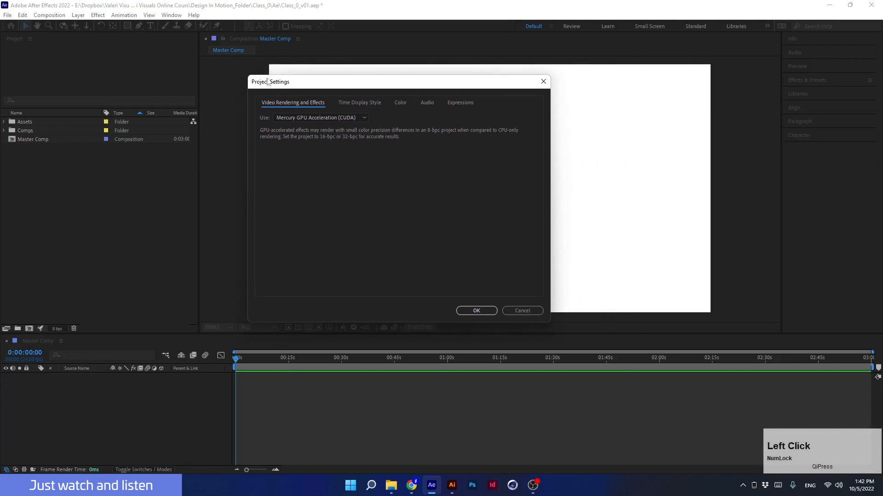
click(543, 82)
click(5, 17)
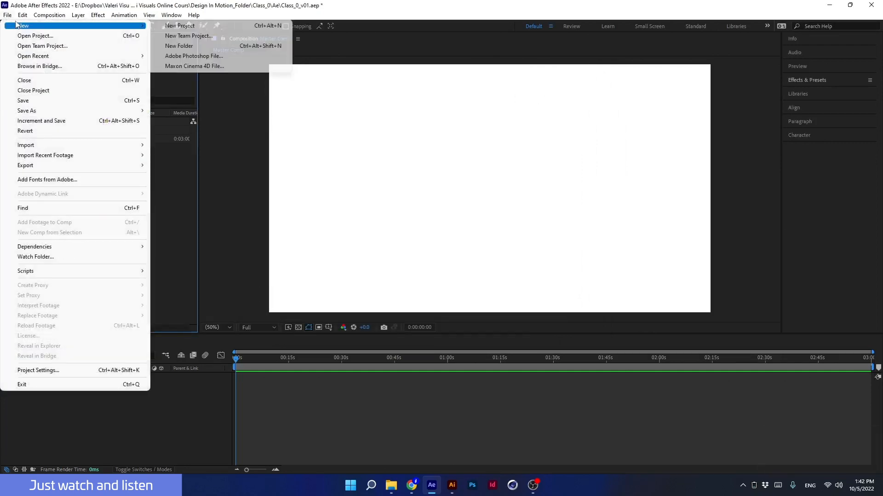
click(39, 371)
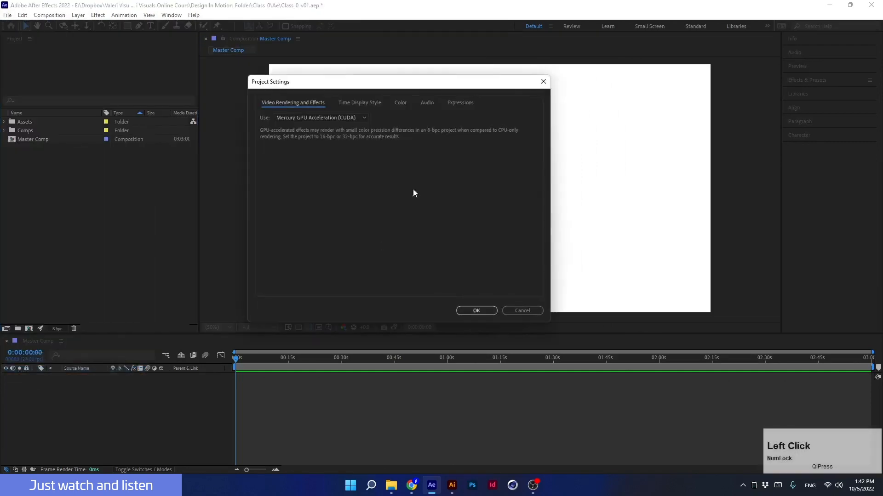
click(543, 81)
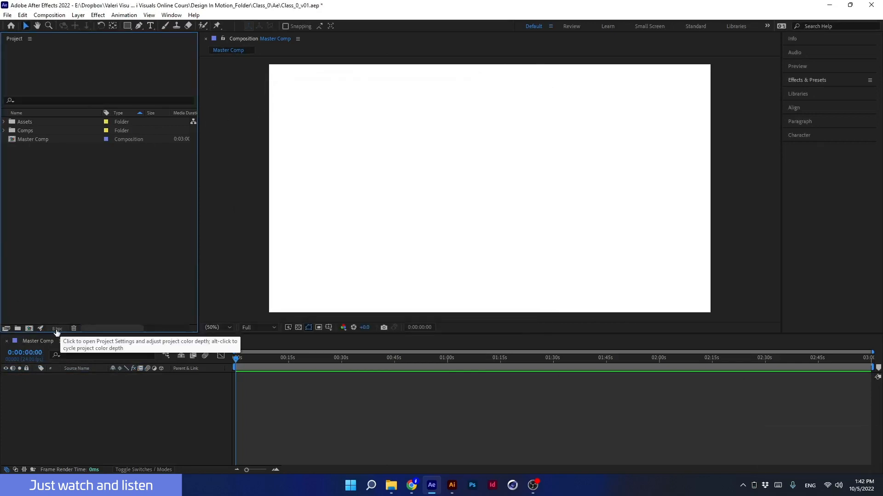
- Examine the color depth choices in the project's Color settings and close the dialog without changing them
click(56, 330)
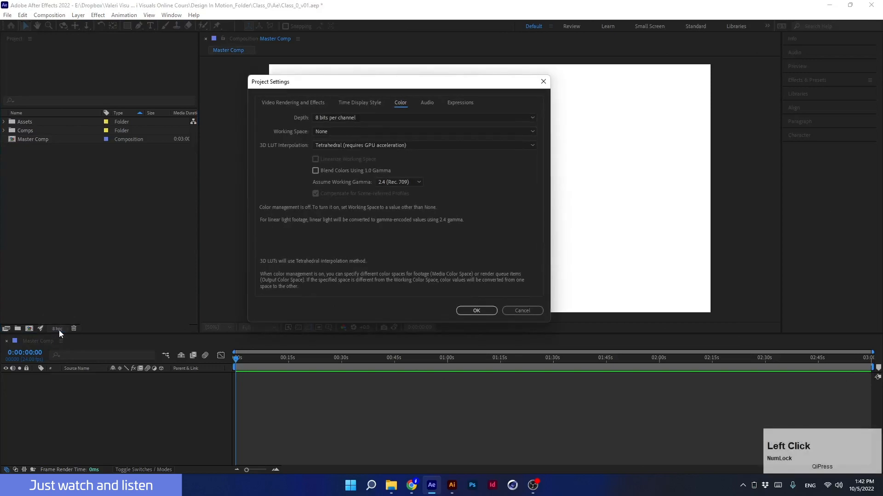
click(271, 102)
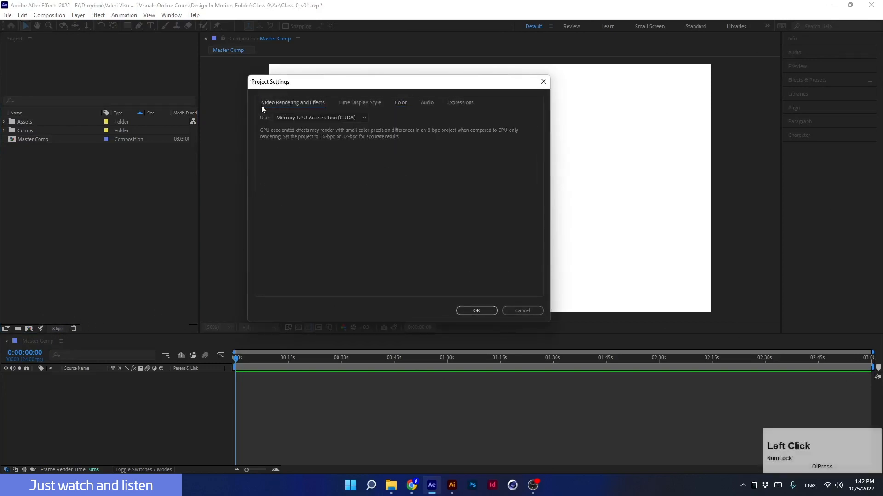
click(401, 104)
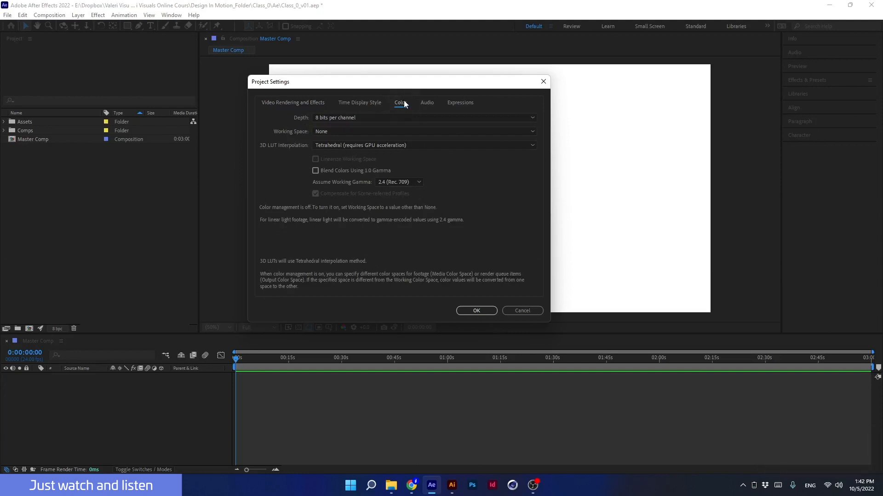
click(372, 118)
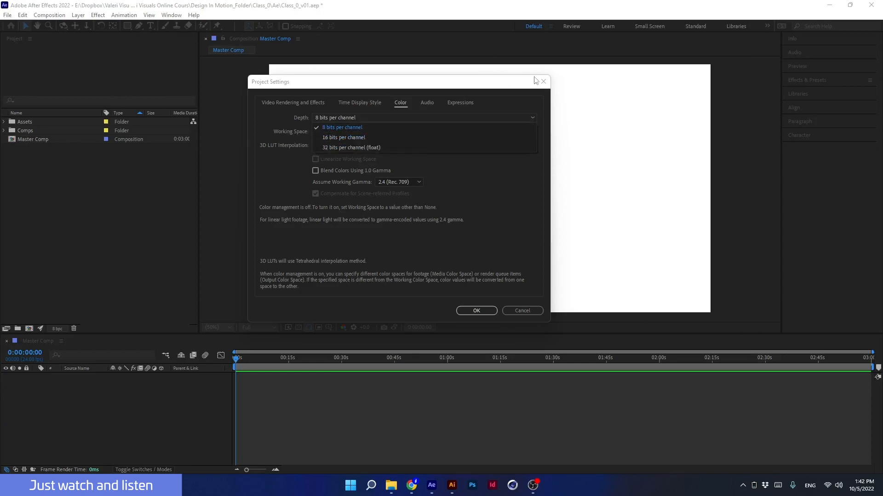
click(542, 83)
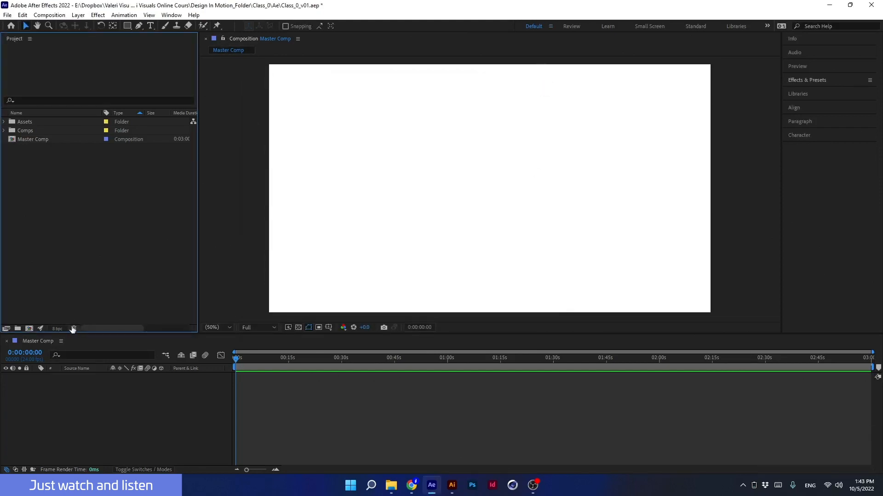
- Delete Visual Geographic Colors.ai from the expanded Assets folder and undo the deletion
click(2, 130)
click(4, 122)
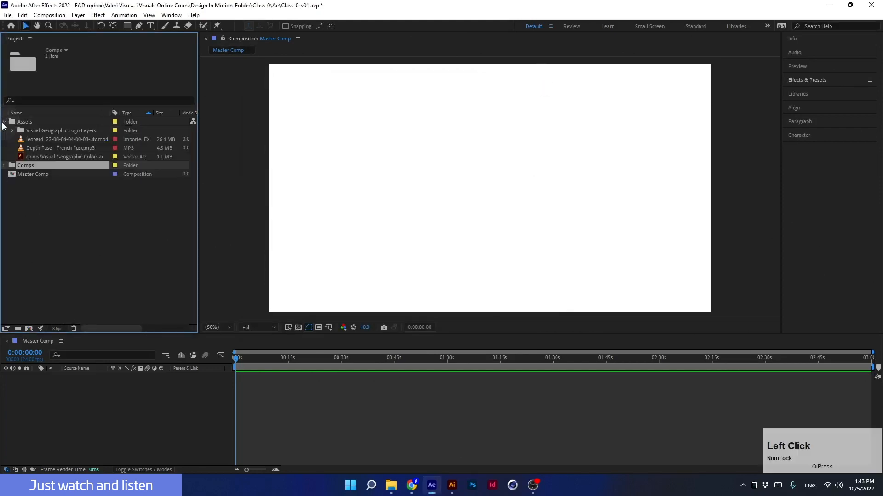
click(40, 156)
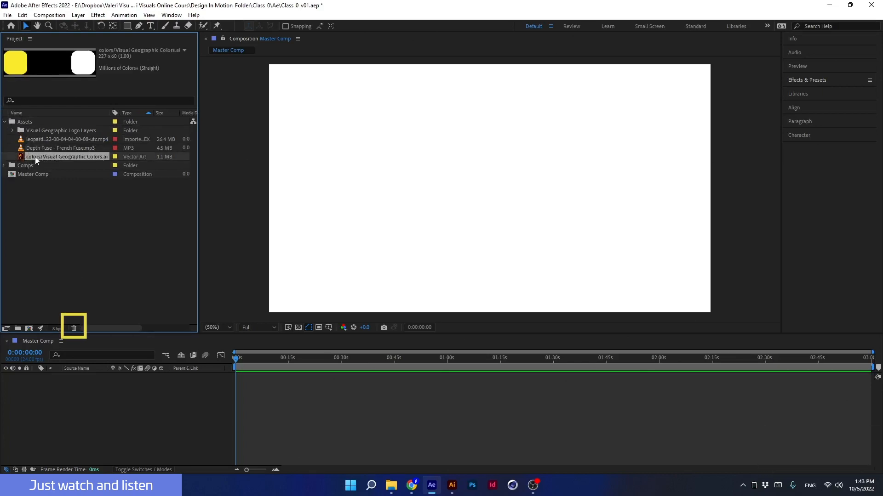
key(ctrl+super+o)
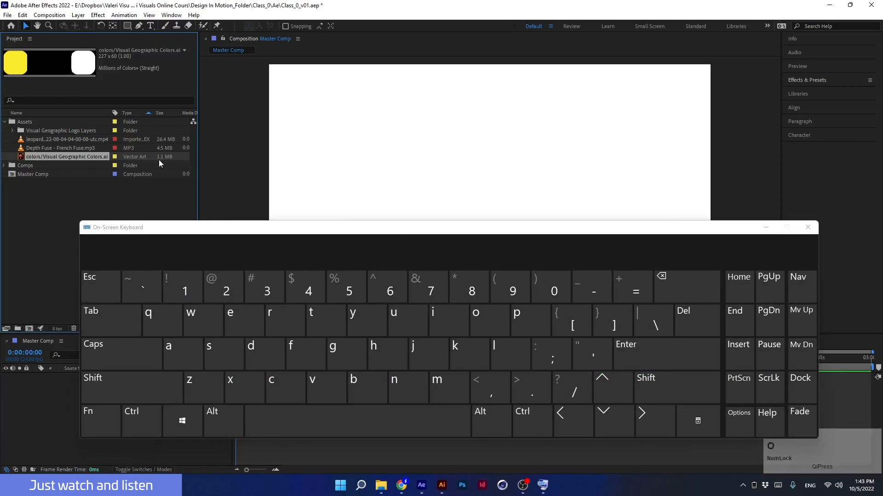
click(808, 227)
click(53, 158)
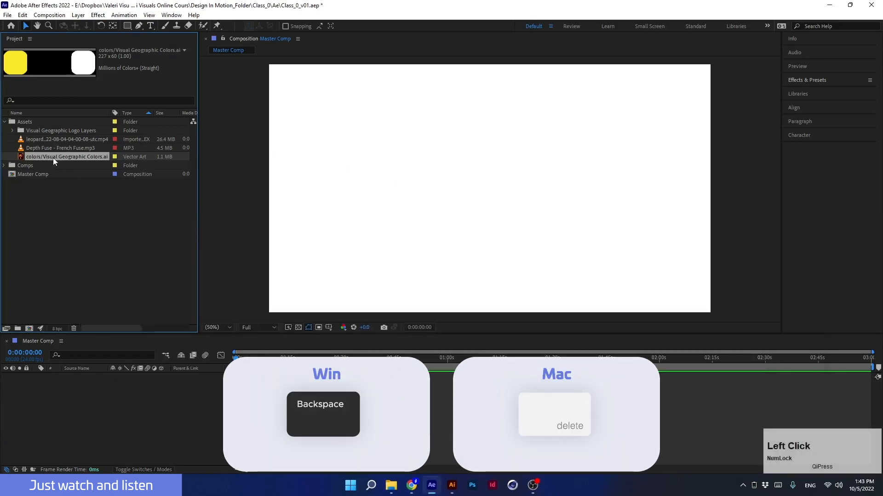
key(BackSpace)
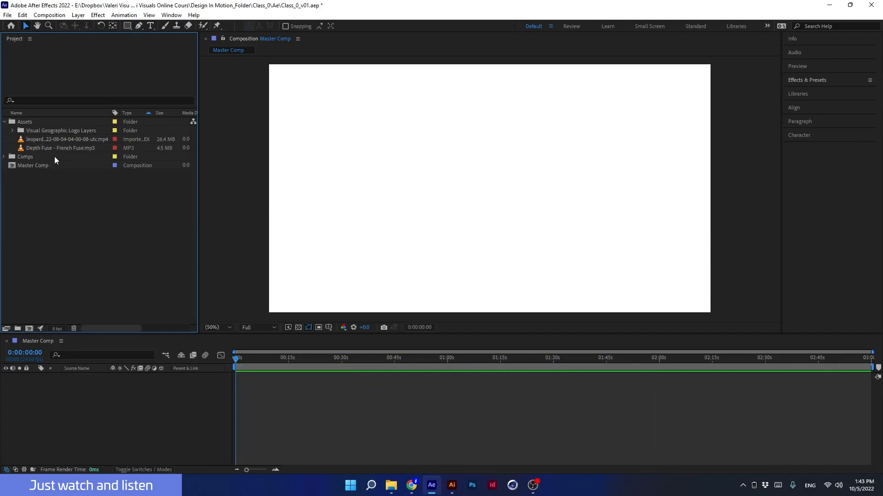
key(ctrl+z)
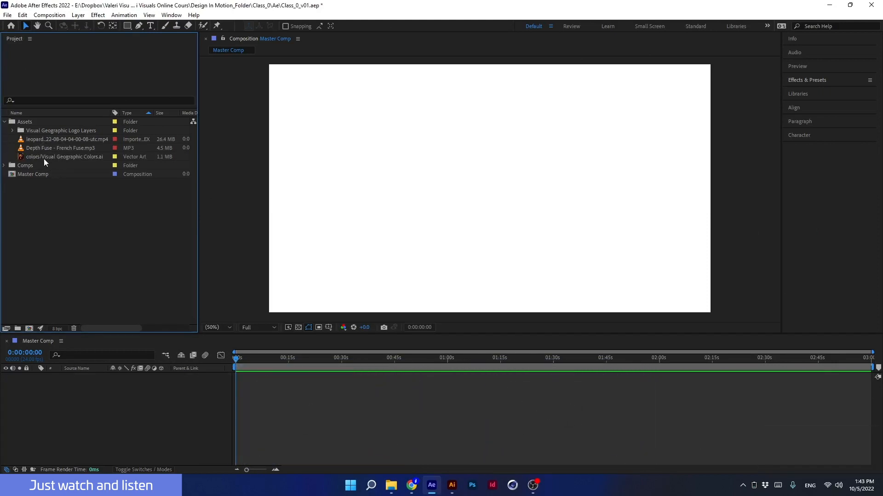
- Delete the Visual Geographic Colors.ai item once more, undo that deletion, and collapse the Assets folder
click(43, 159)
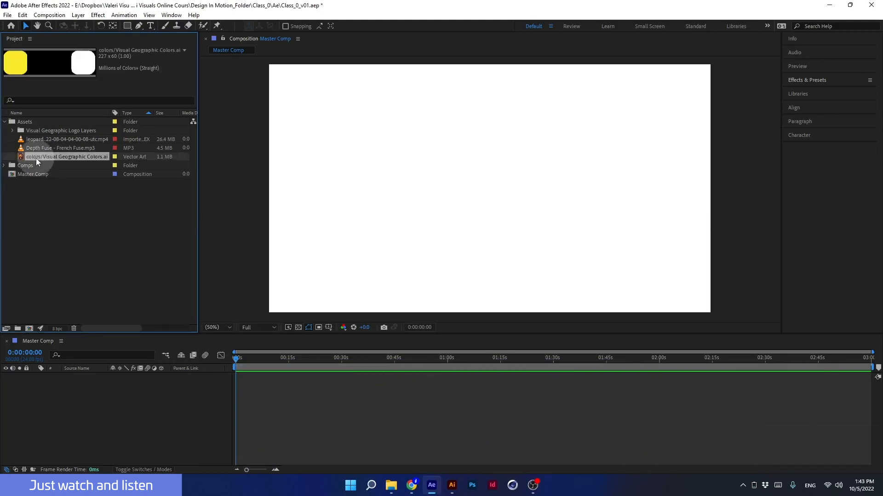
click(74, 329)
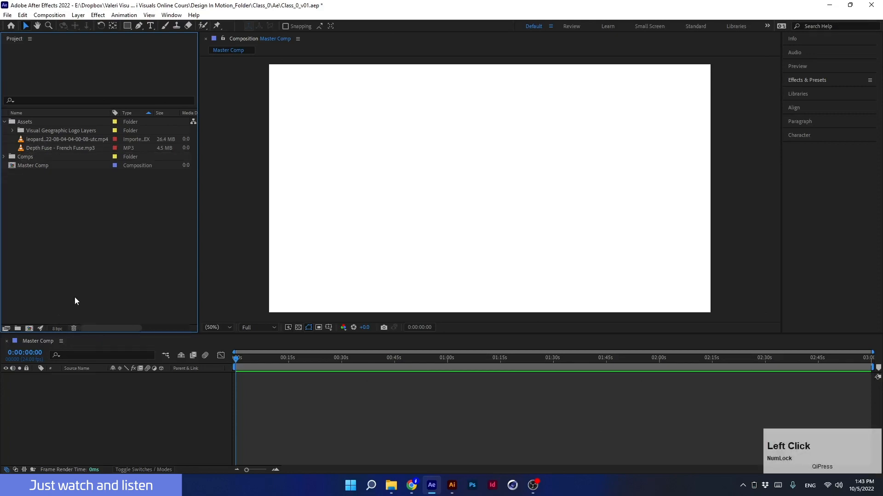
key(ctrl+z)
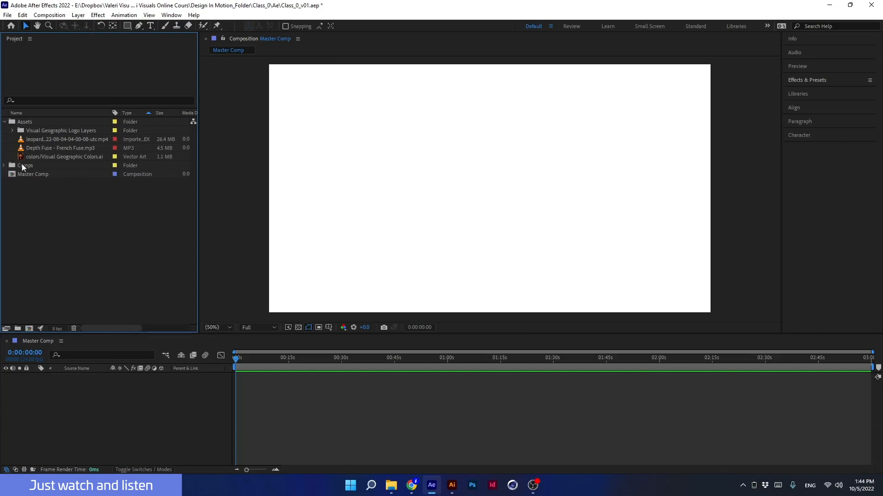
click(4, 123)
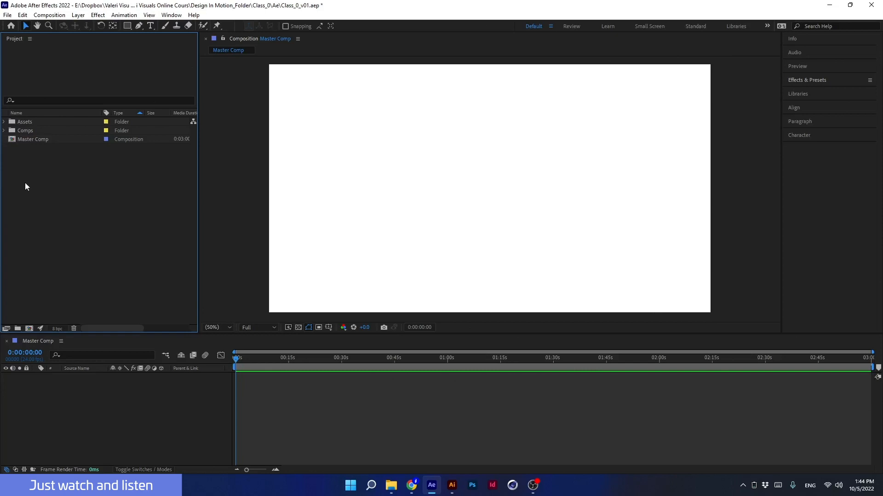
- Add the leopard video clip from the Assets folder to the Master Comp timeline, and briefly disable and re-enable the viewer refresh
click(5, 123)
click(34, 139)
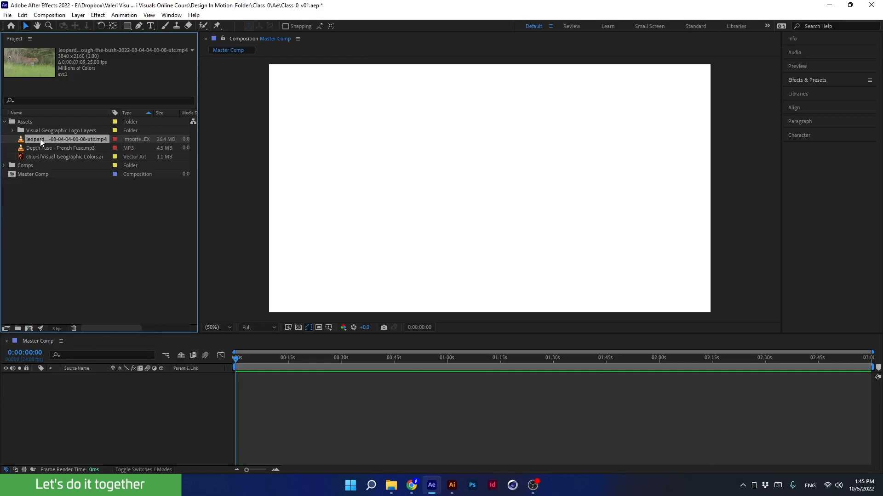
drag(33, 139, 85, 414)
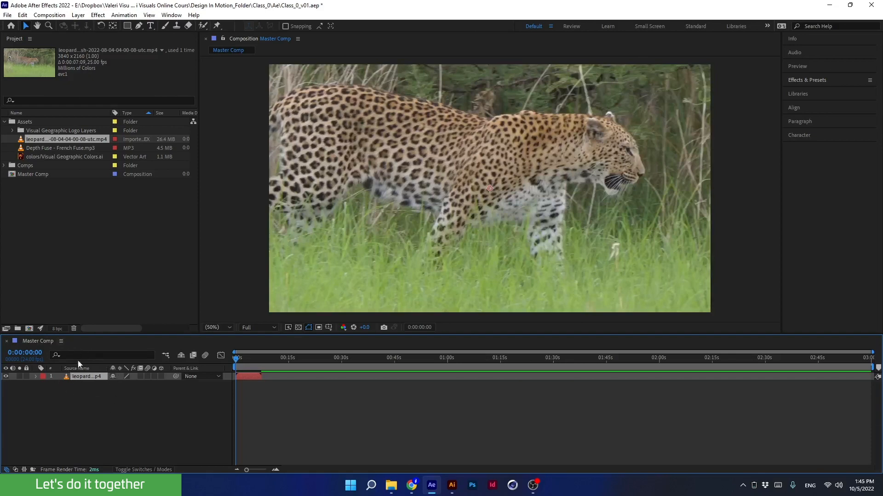
key(Caps_Lock)
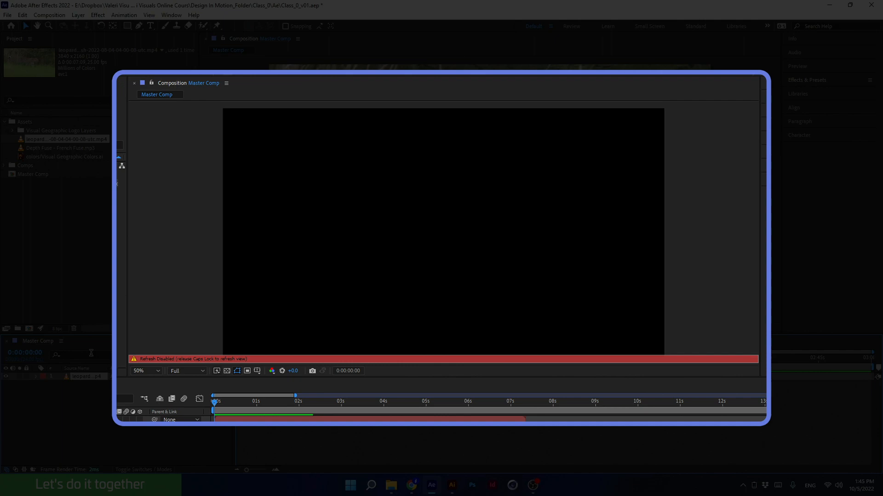
key(Caps_Lock)
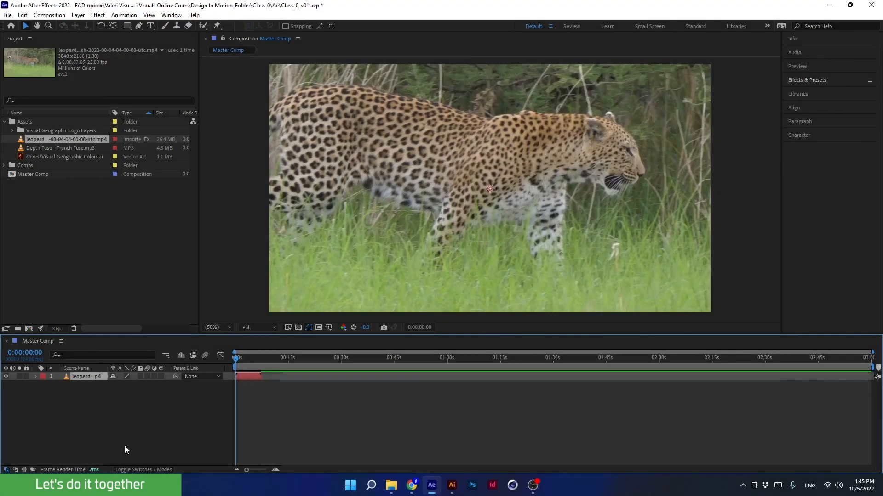
click(30, 330)
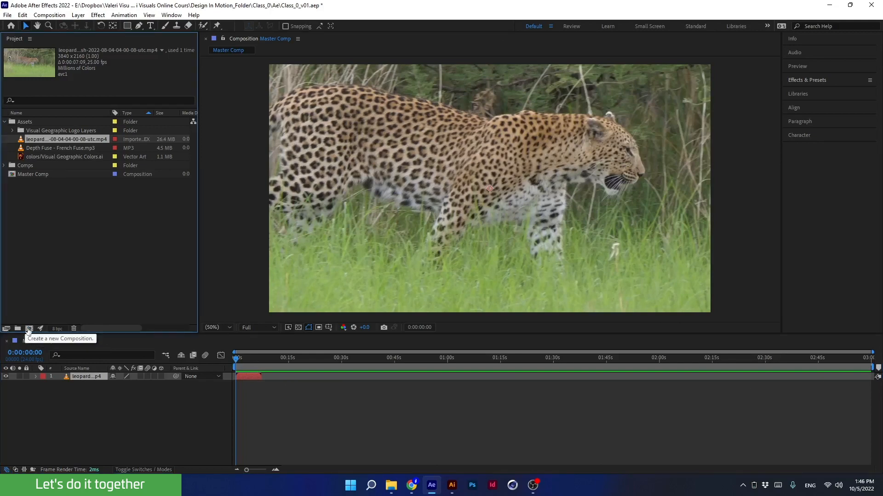
click(47, 16)
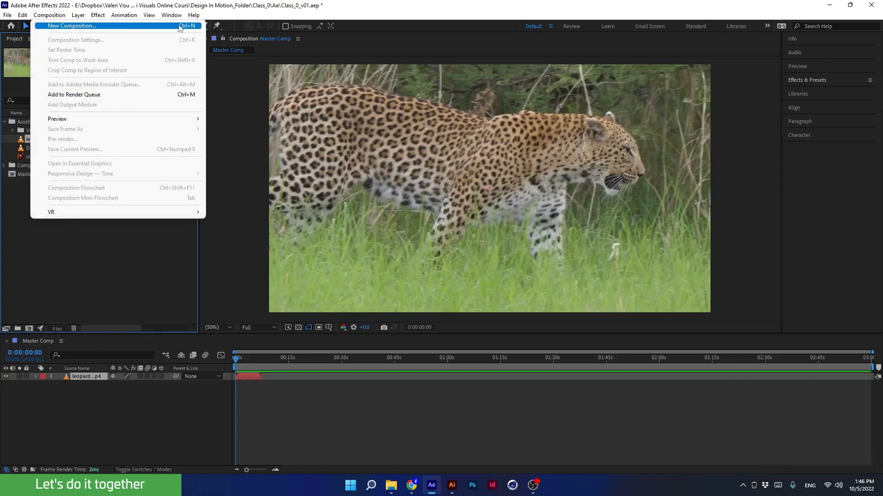
click(46, 278)
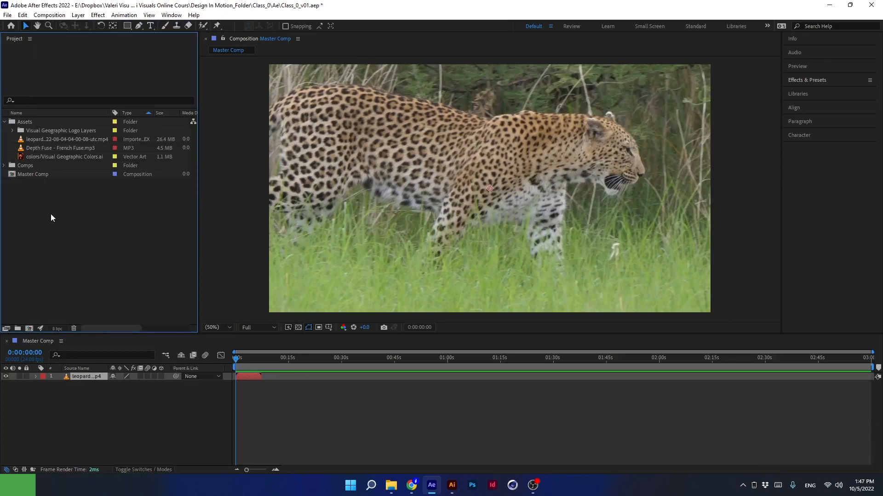
- Collapse the Assets folder and create a new composition named Comp Test, keeping the offered HDTV 1080 24 settings
click(5, 122)
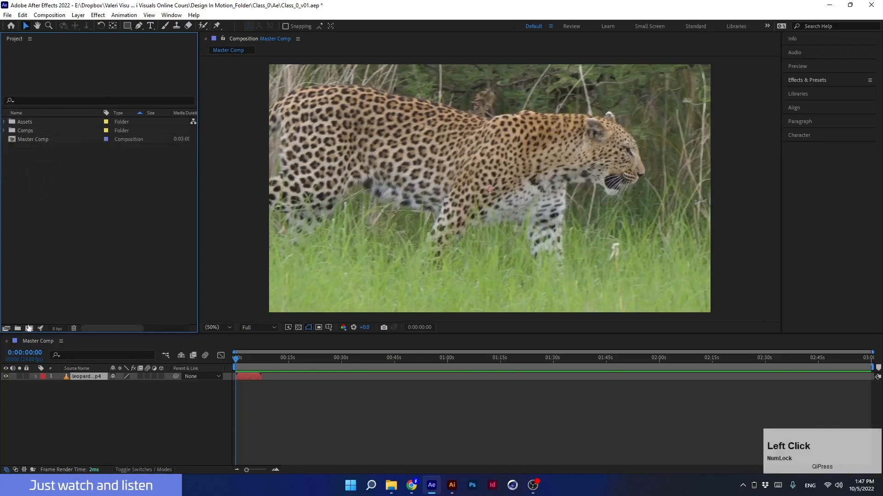
click(29, 329)
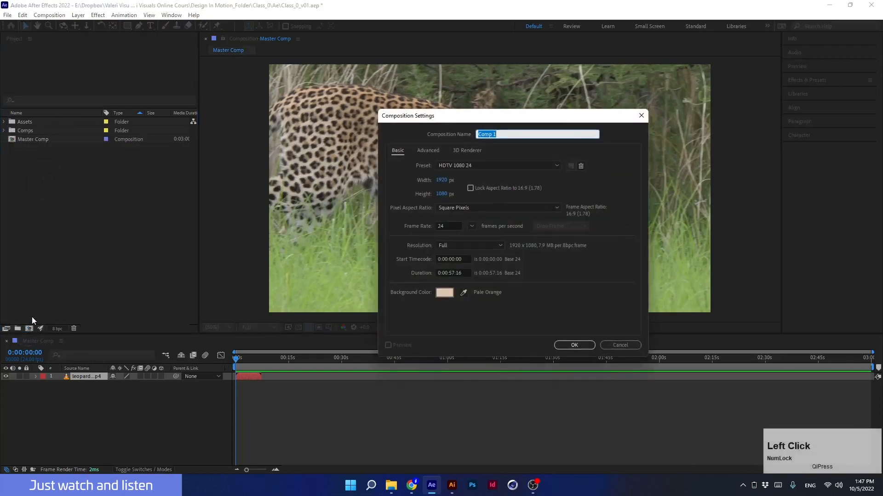
click(500, 133)
key(Caps_Lock)
text(T)
key(Caps_Lock)
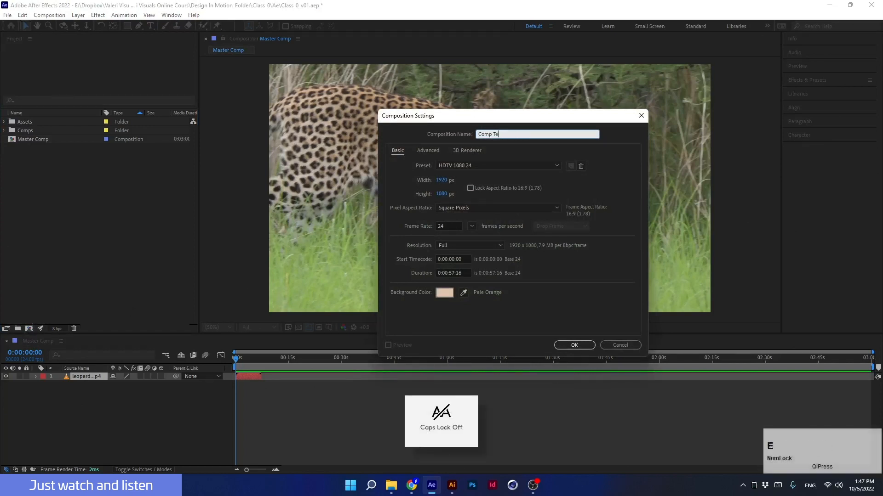
text(eas)
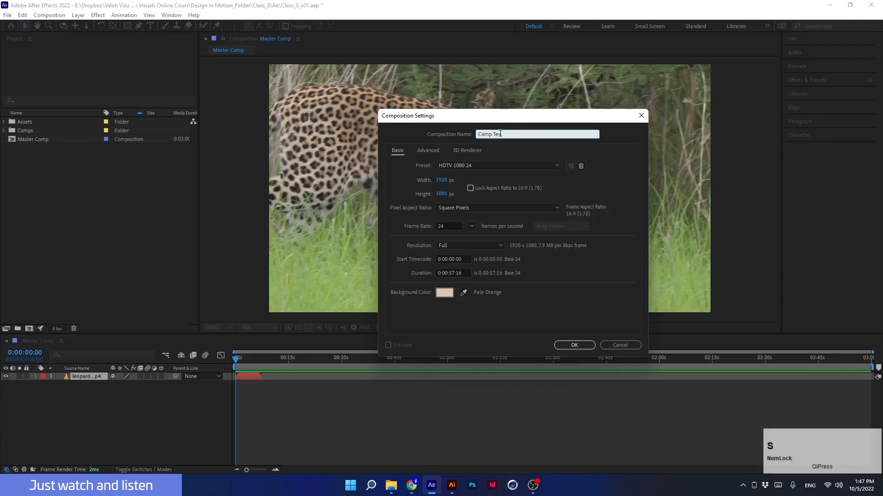
text(t)
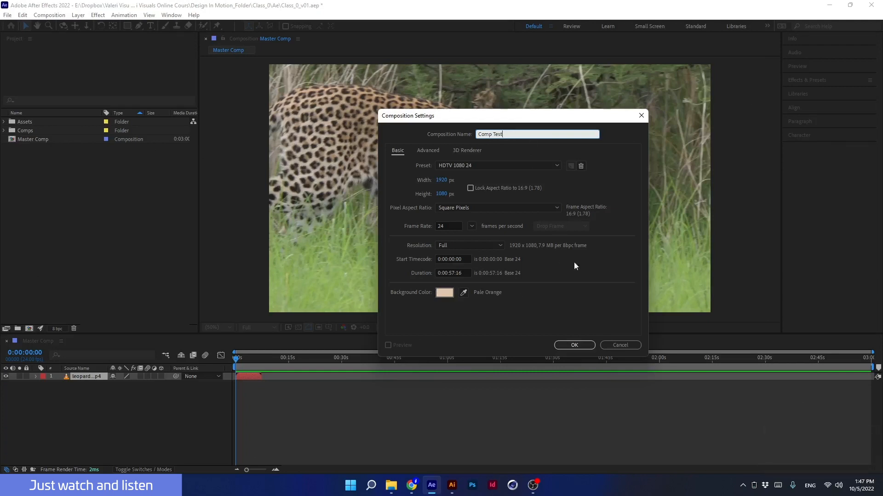
click(574, 344)
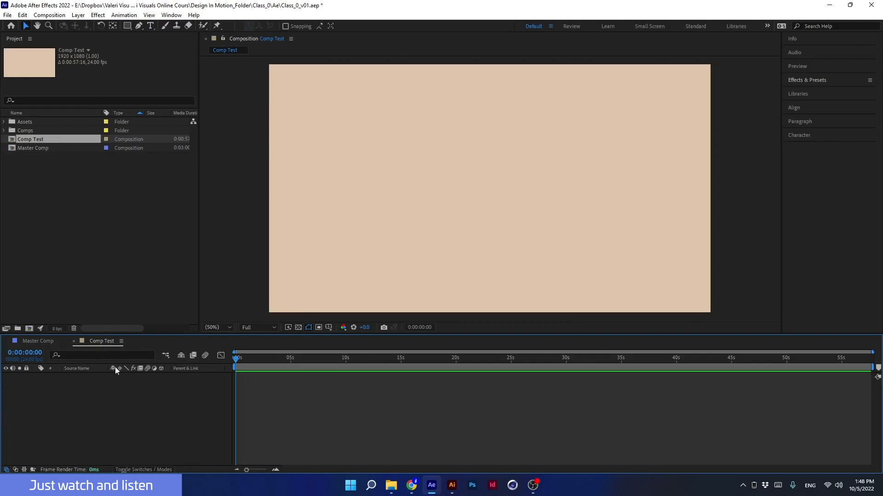
- Return to the Master Comp timeline and delete the Comp Test composition from the project
click(31, 341)
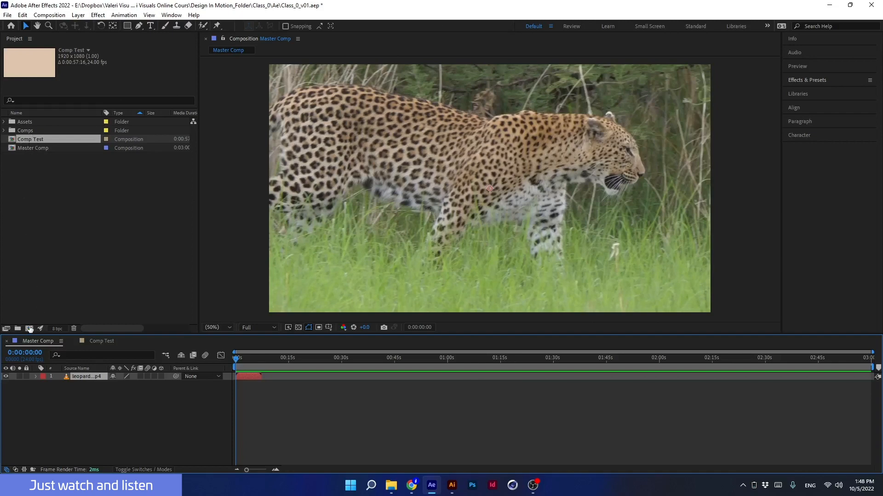
click(24, 139)
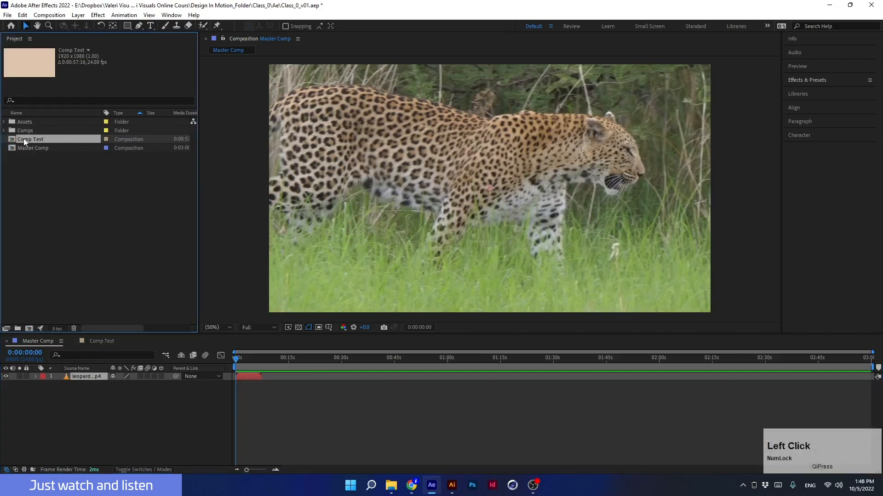
key(Delete)
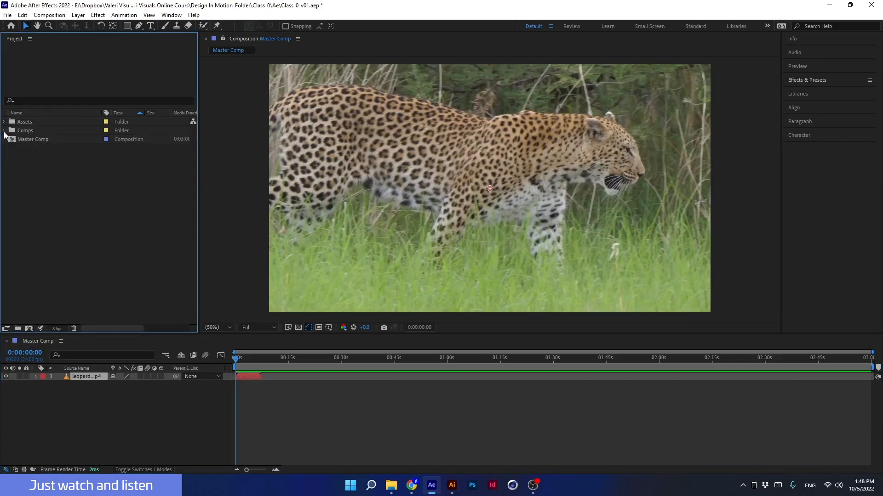
- Create a composition directly from the leopard video clip in the Assets folder so it takes the footage's settings
click(5, 123)
click(36, 139)
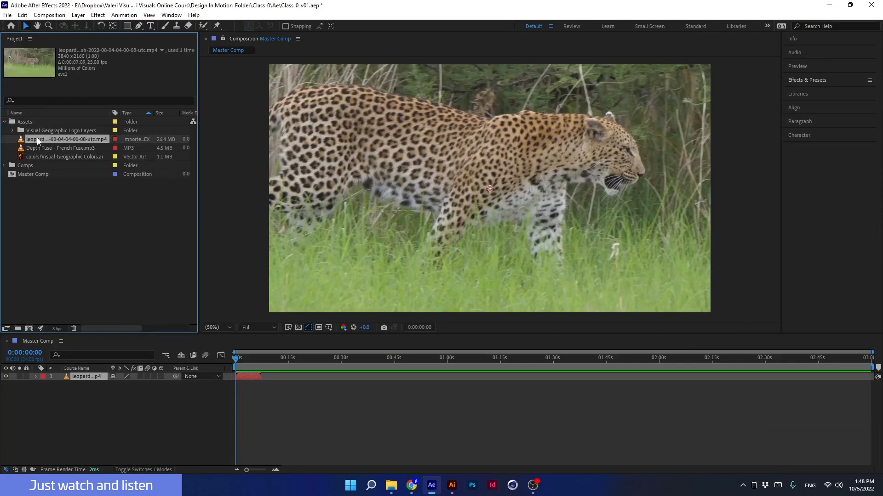
drag(37, 138, 29, 329)
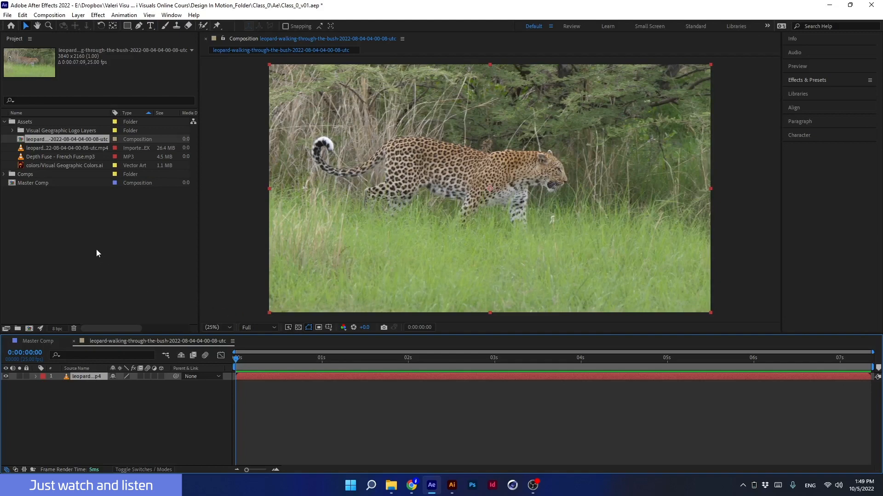
- Delete the composition made from the leopard clip and confirm the deletion
click(34, 139)
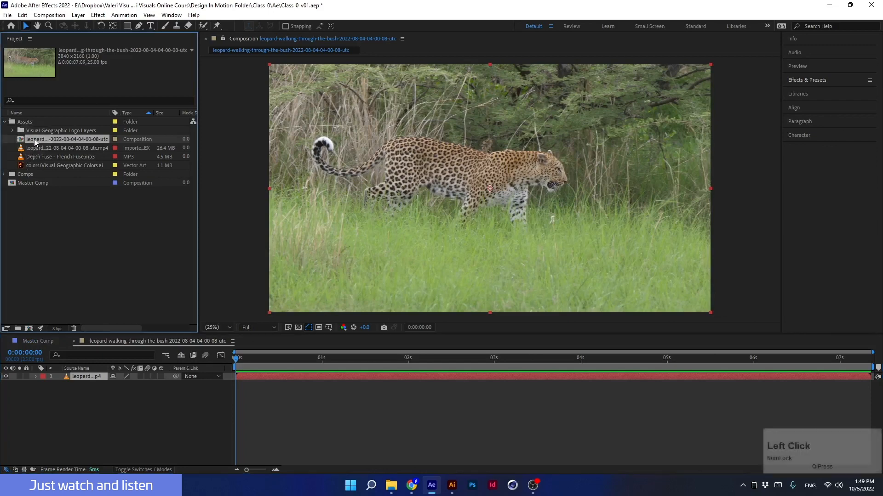
key(Delete)
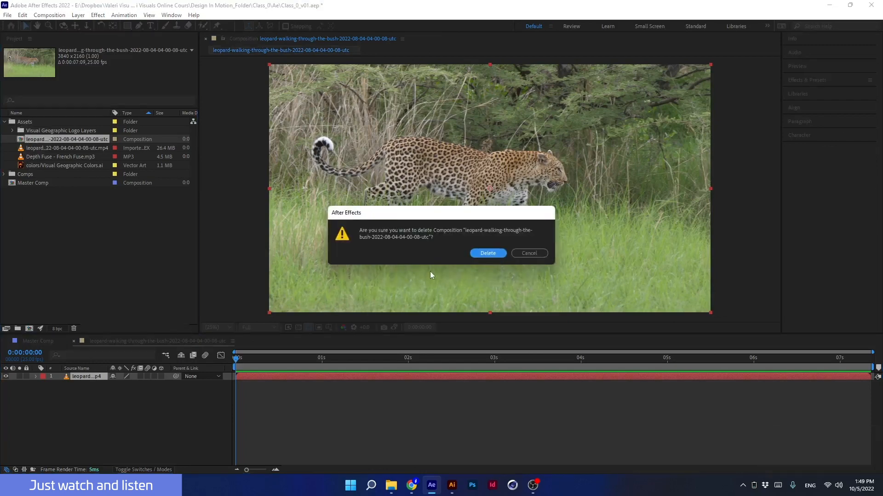
key(Return)
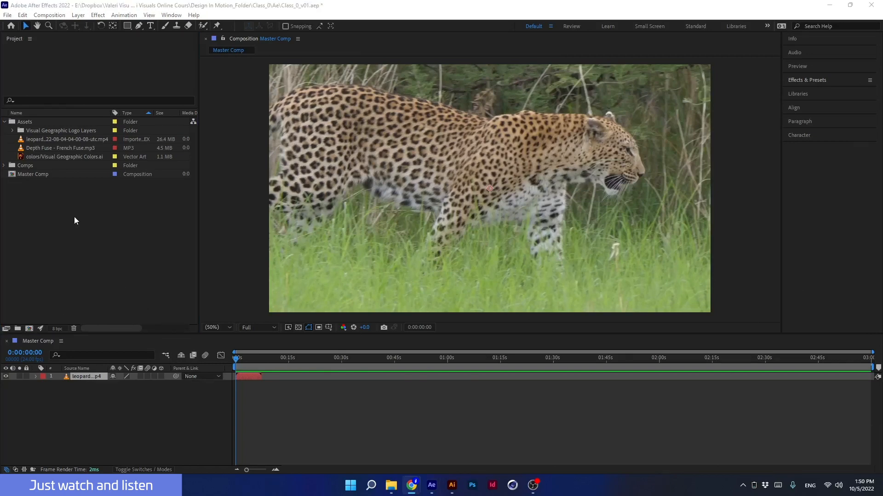
- Save the project and close After Effects
click(111, 247)
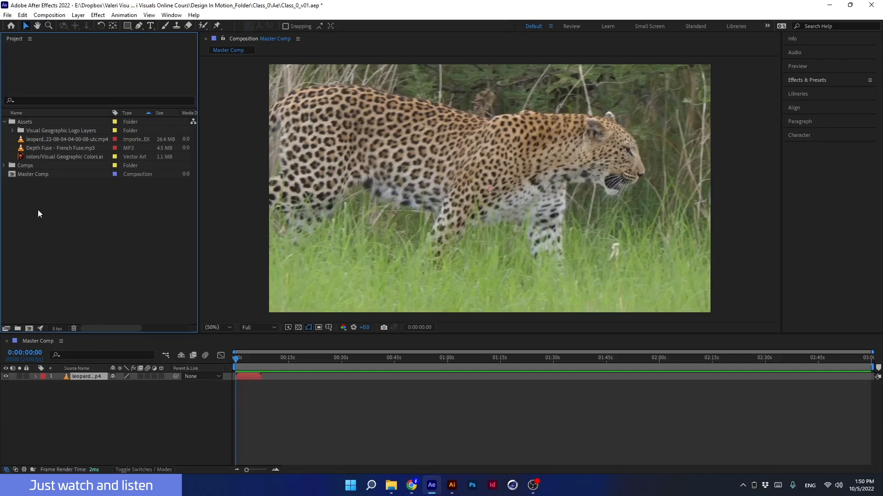
key(ctrl+s)
click(876, 5)
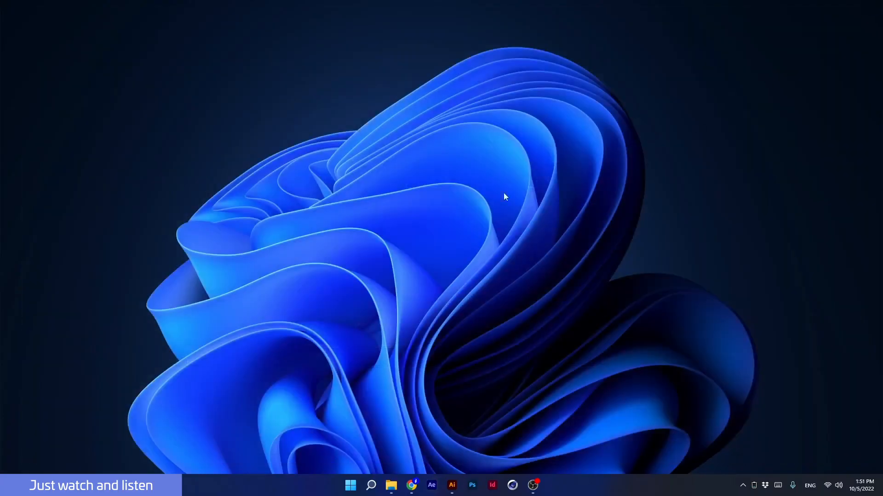
- In File Explorer, move the leopard video file from Class_0's Assets > Envato folder to the desktop
click(391, 485)
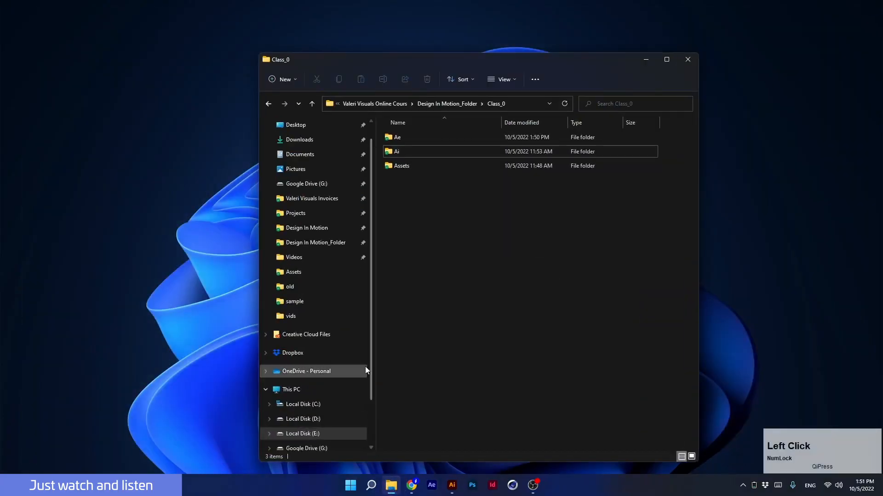
double_click(401, 167)
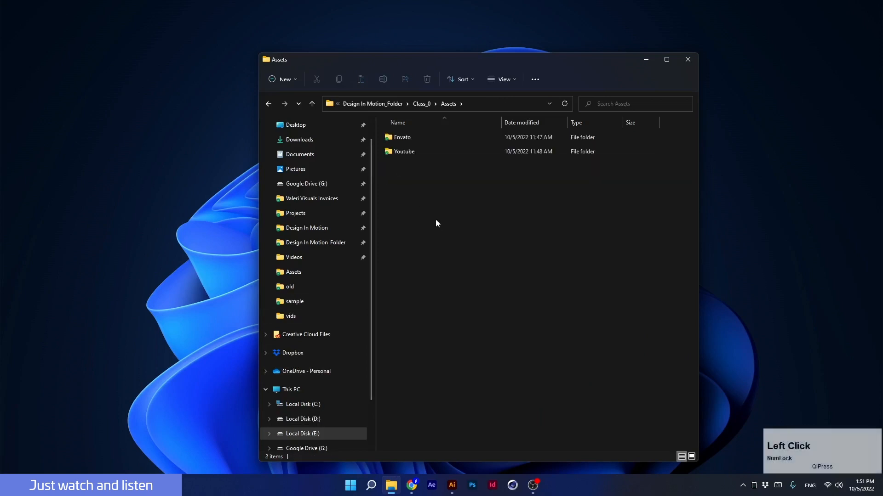
double_click(409, 138)
click(403, 161)
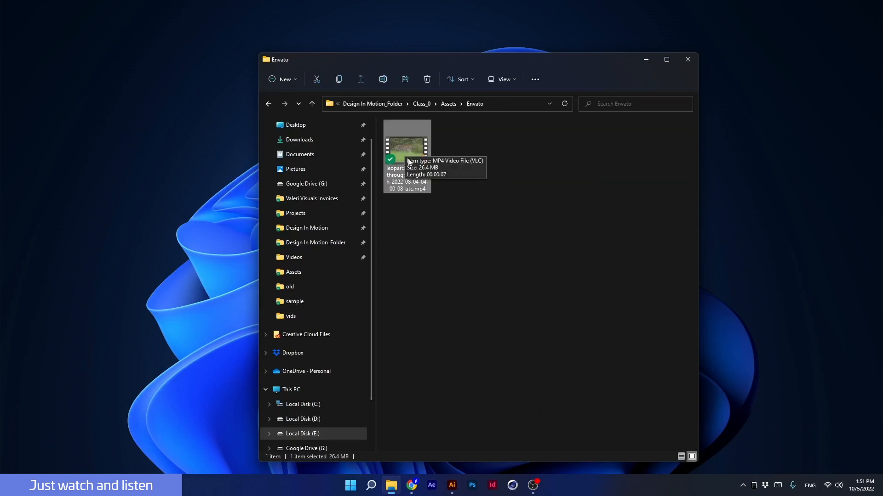
key(ctrl+x)
click(121, 65)
key(ctrl+v)
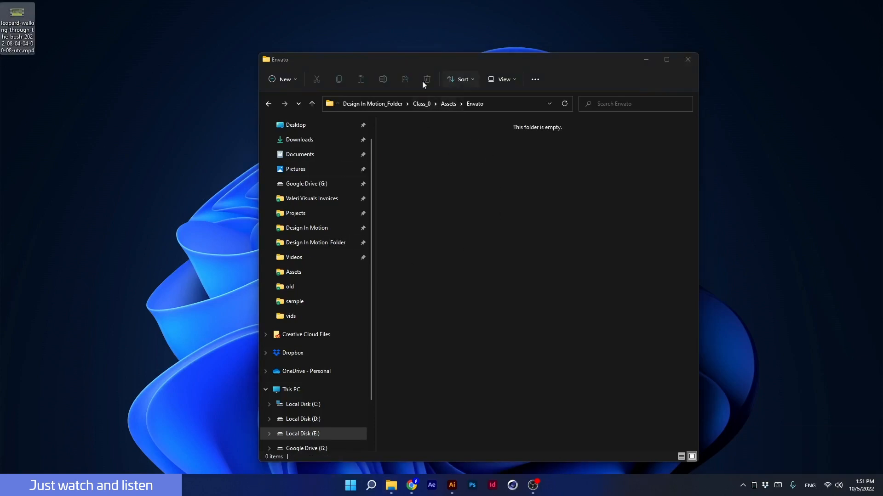
- Reopen the Class_0_v01 project from Class_0's Ae folder in After Effects and dismiss the missing-file warning
click(422, 106)
click(412, 137)
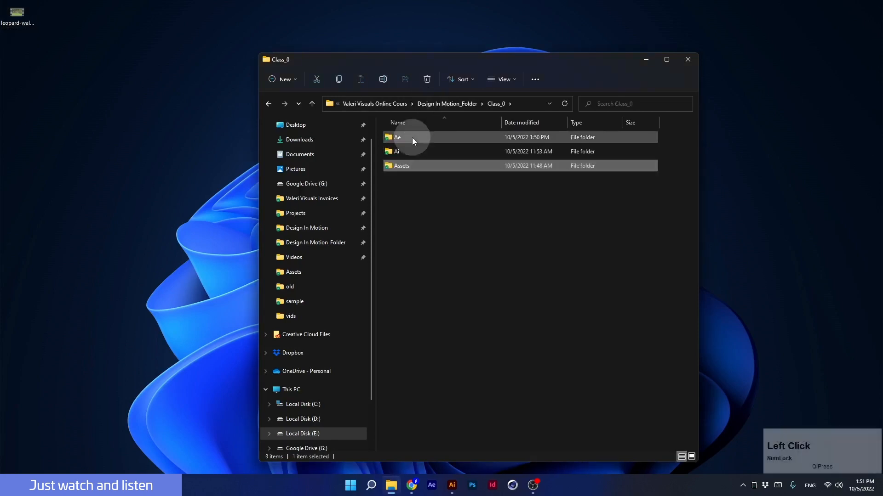
double_click(412, 137)
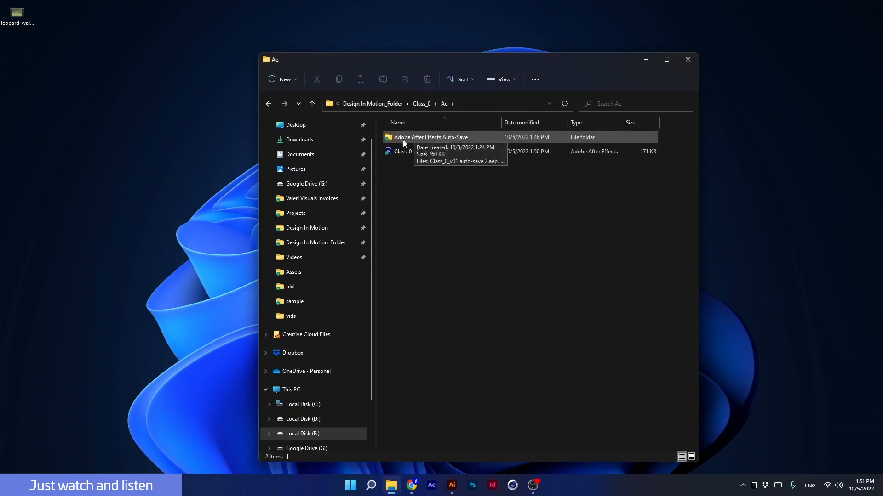
double_click(404, 152)
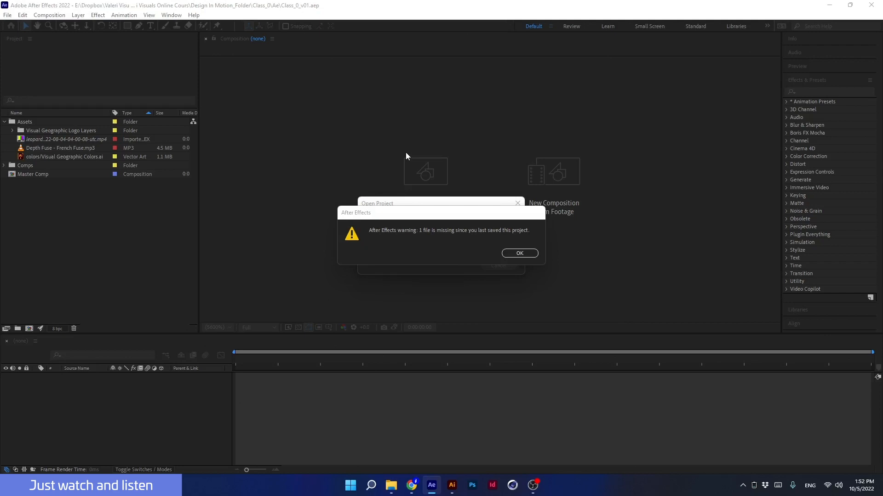
click(512, 253)
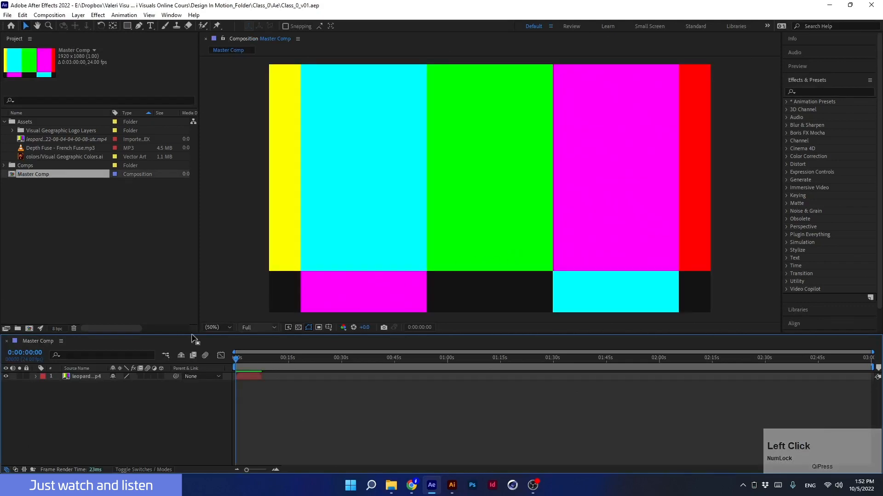
- Inspect the leopard layer in the timeline and its source item in the project, and collapse the Assets folder
click(87, 377)
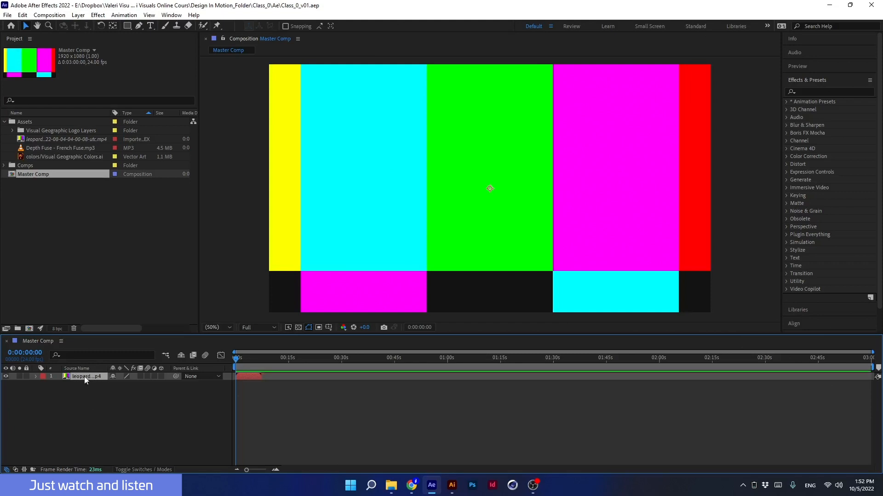
click(44, 139)
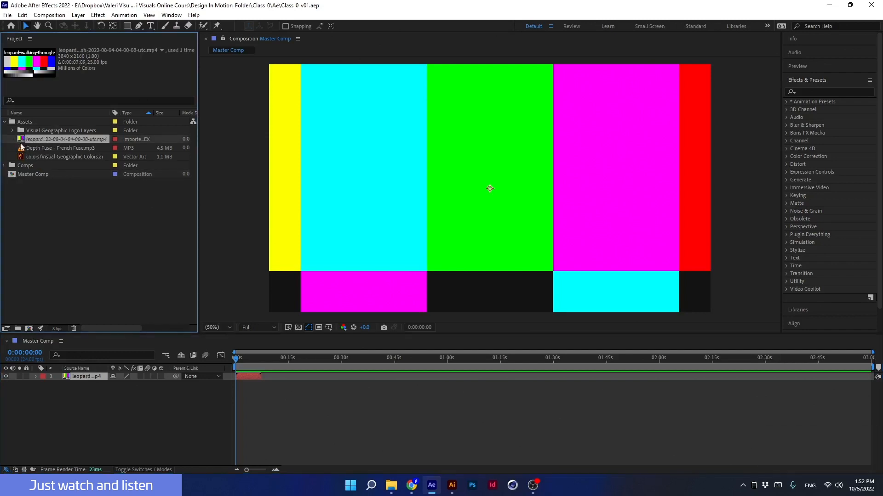
click(4, 121)
click(32, 186)
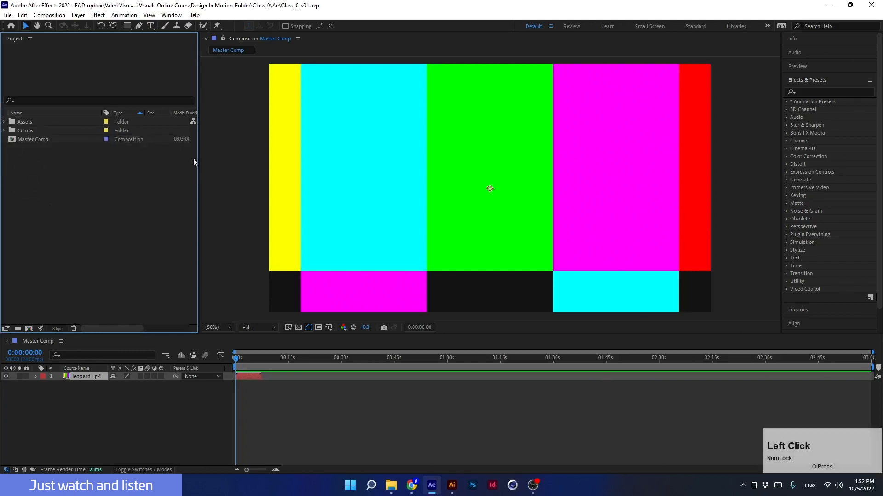
- Search the project items for "missi" to find missing footage, and clear the search
click(51, 99)
text(missi)
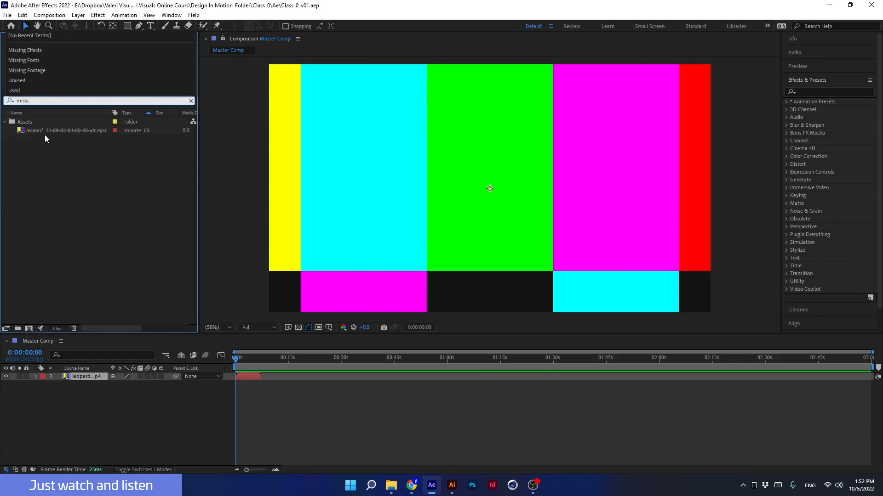
click(68, 260)
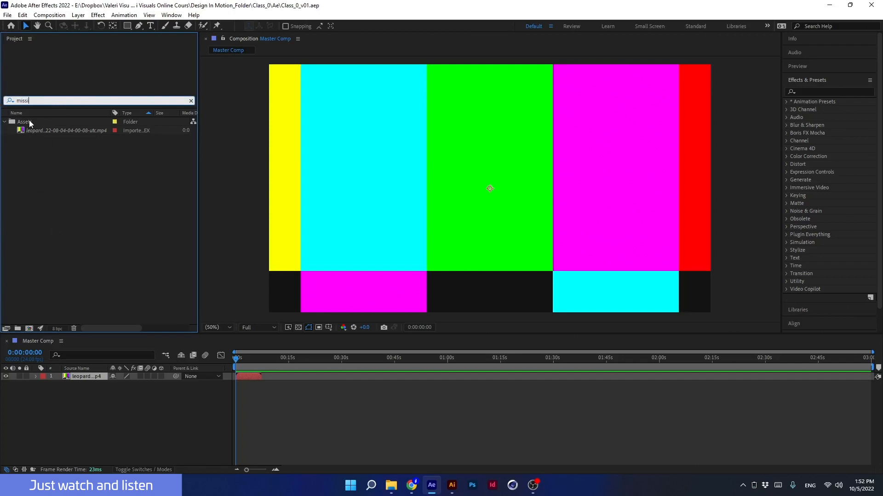
click(191, 101)
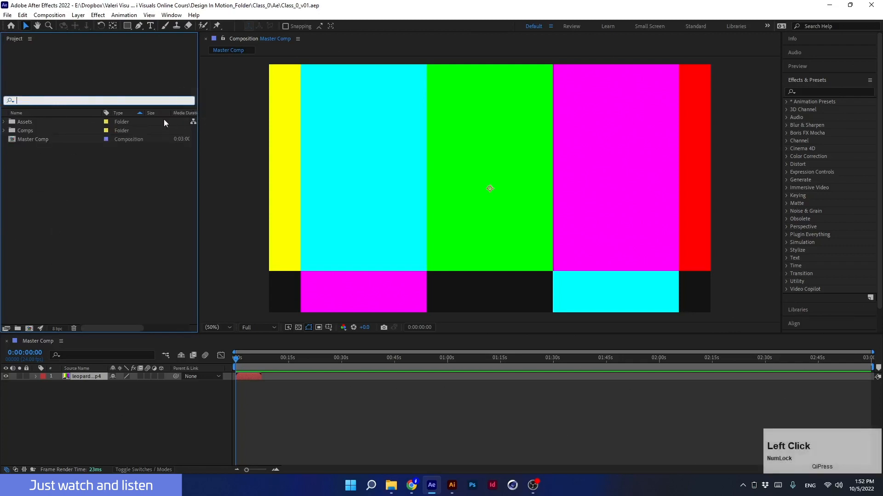
- Expand the Assets folder in the project and select the missing leopard footage
click(5, 122)
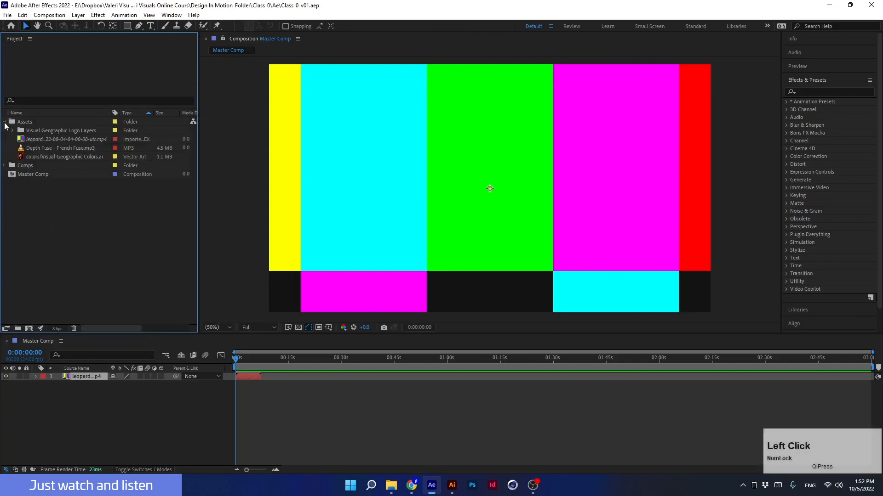
click(47, 140)
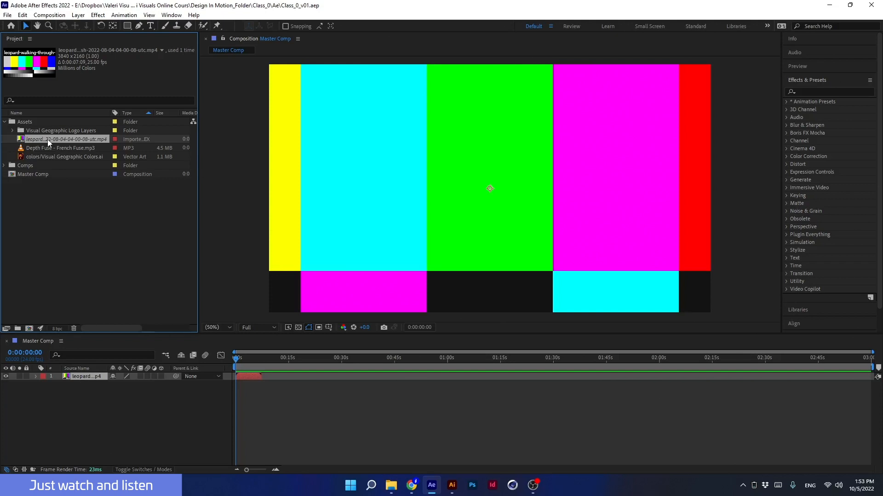
double_click(37, 138)
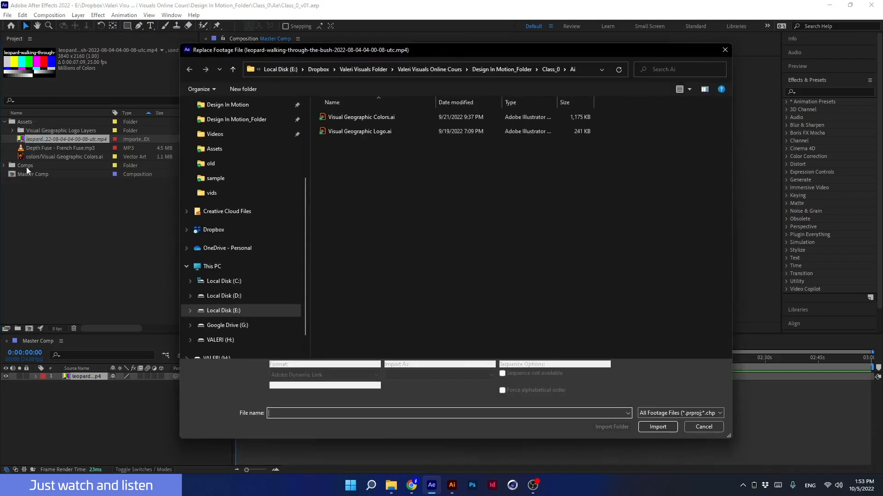
drag(546, 51, 528, 56)
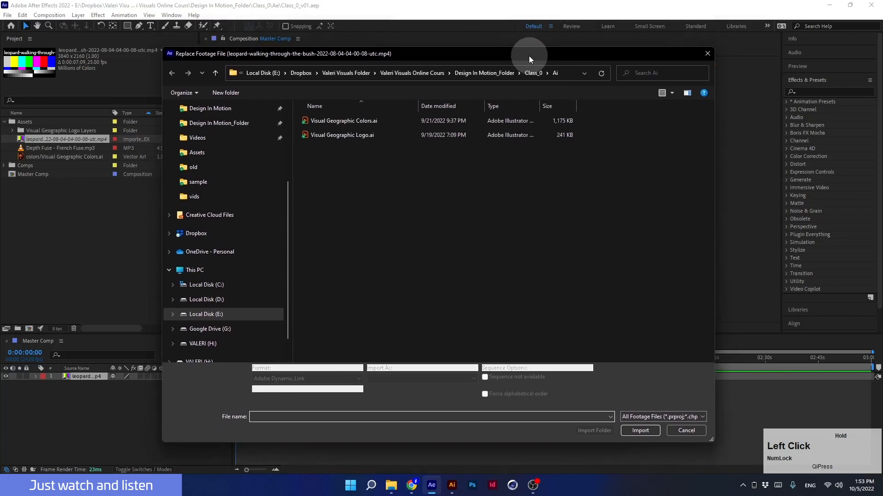
scroll(264, 245, up, 5)
click(199, 126)
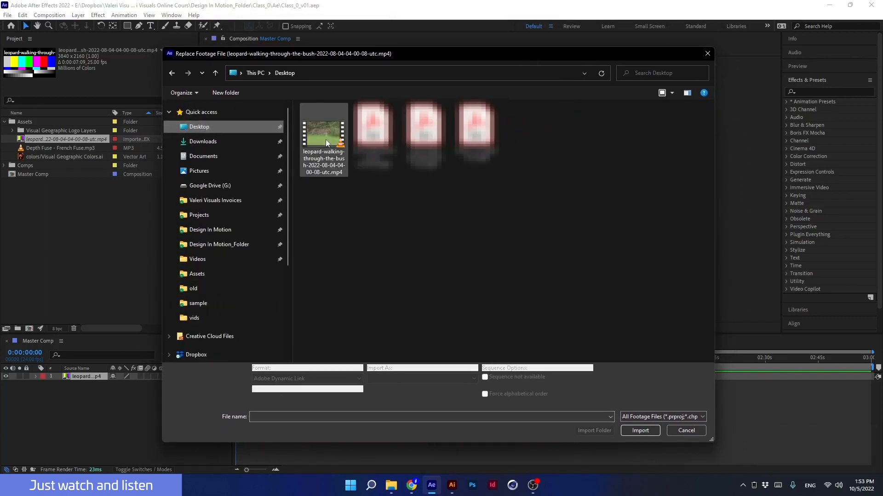
click(324, 137)
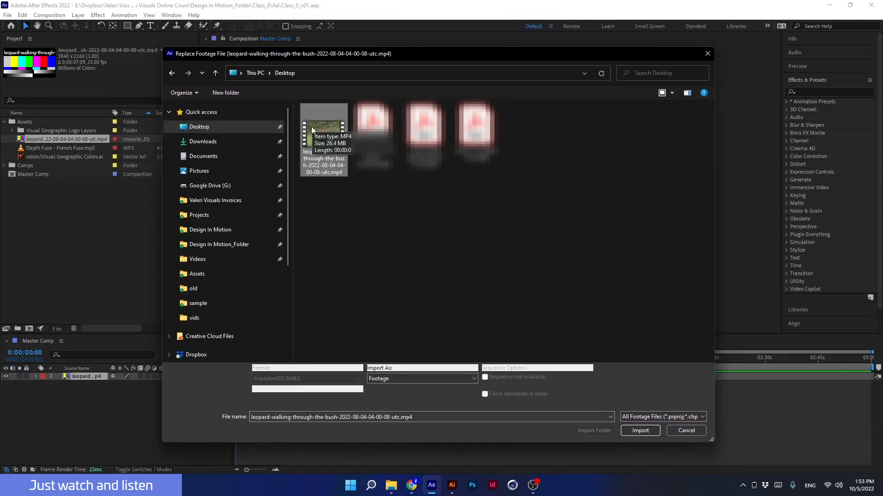
click(706, 55)
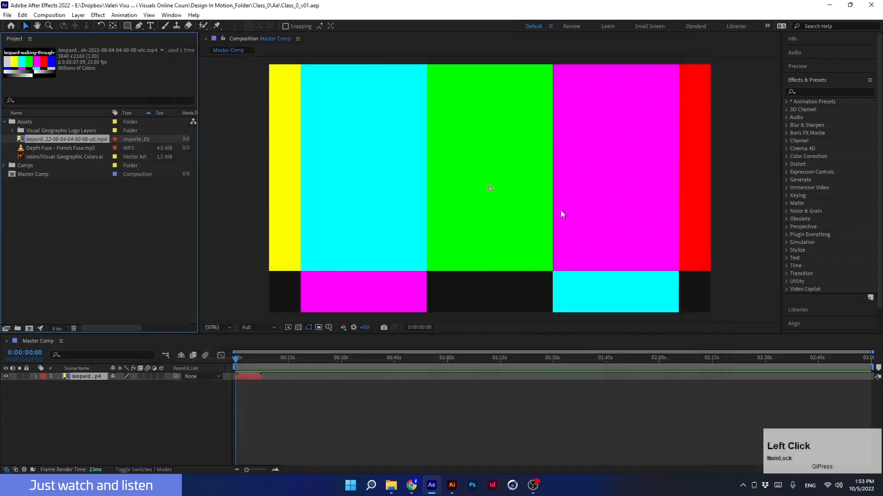
right_click(55, 139)
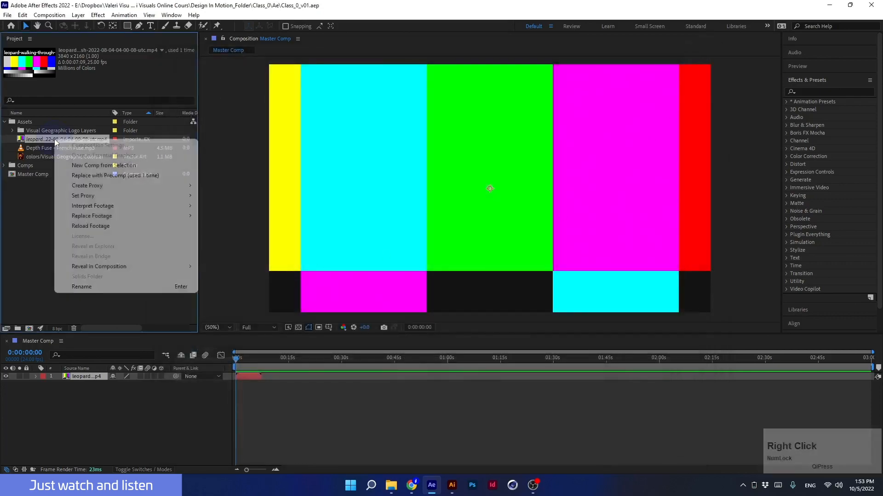
mouse_move(185, 217)
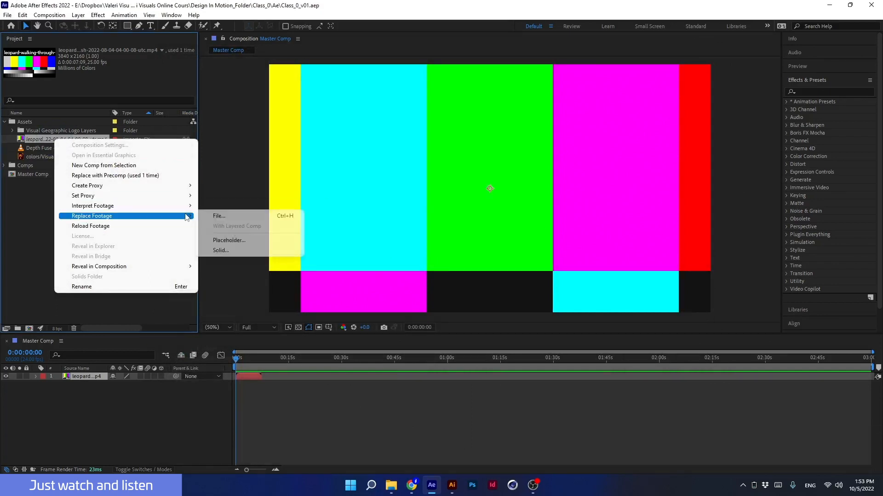
click(236, 216)
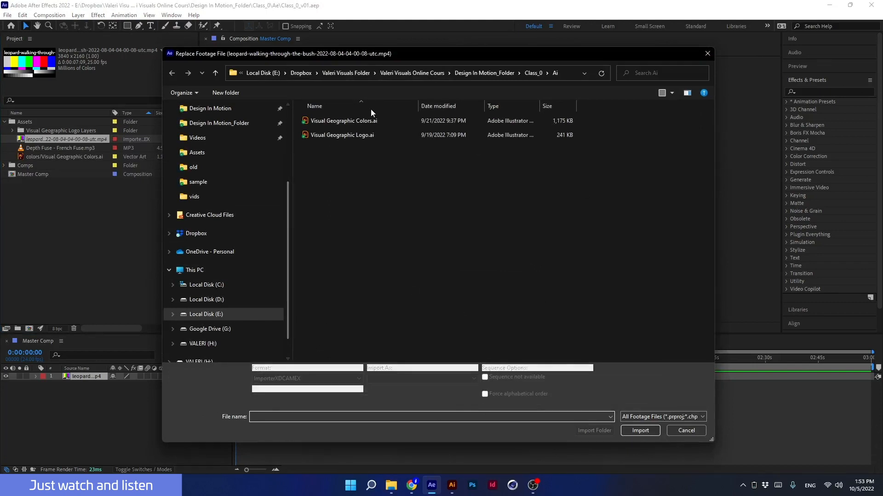
scroll(197, 166, up, 3)
click(199, 127)
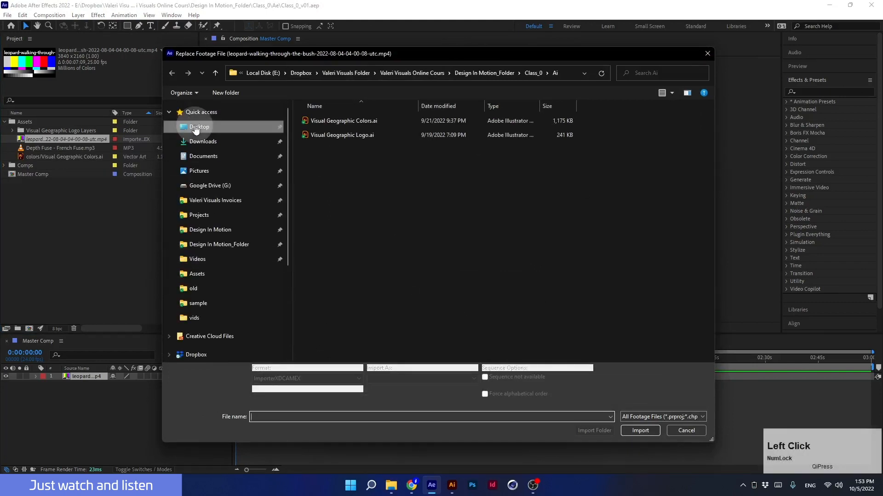
click(321, 135)
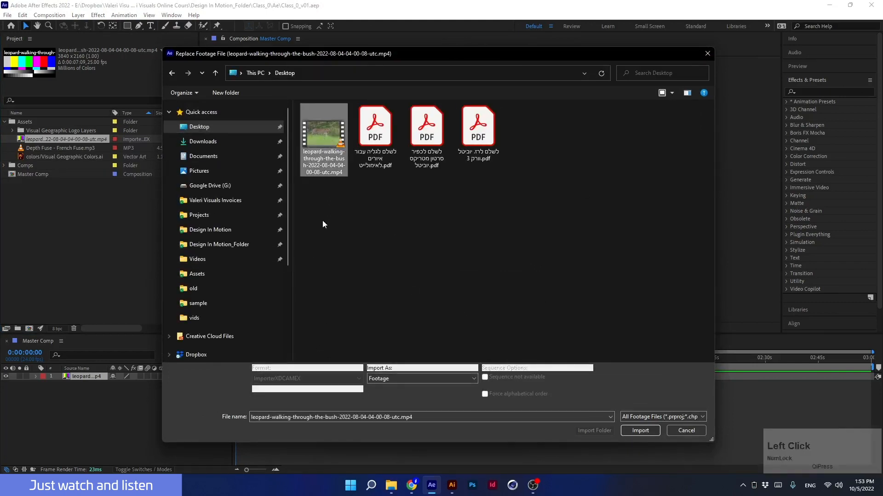
click(639, 431)
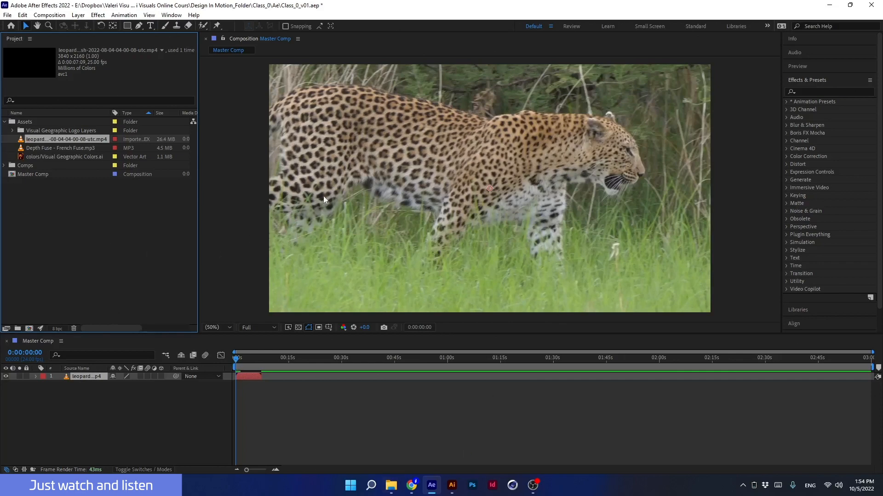
- Switch to File Explorer and open Class_0's Assets > Envato folder
click(832, 6)
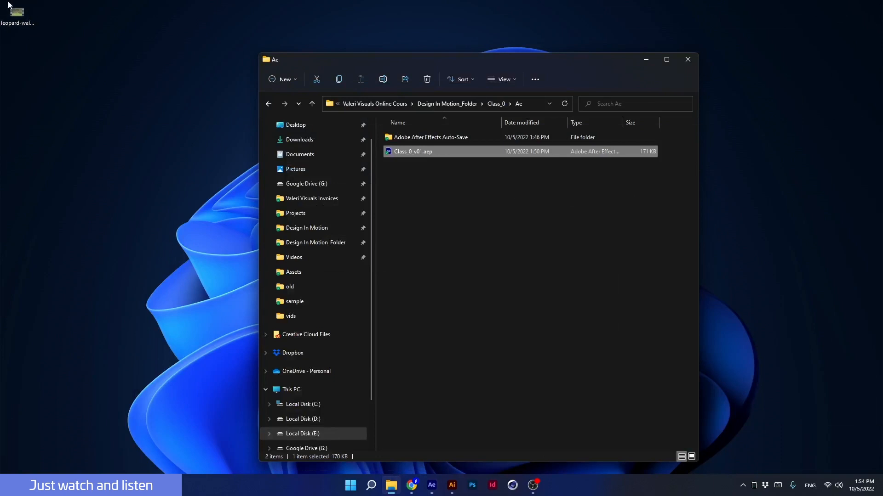
click(493, 103)
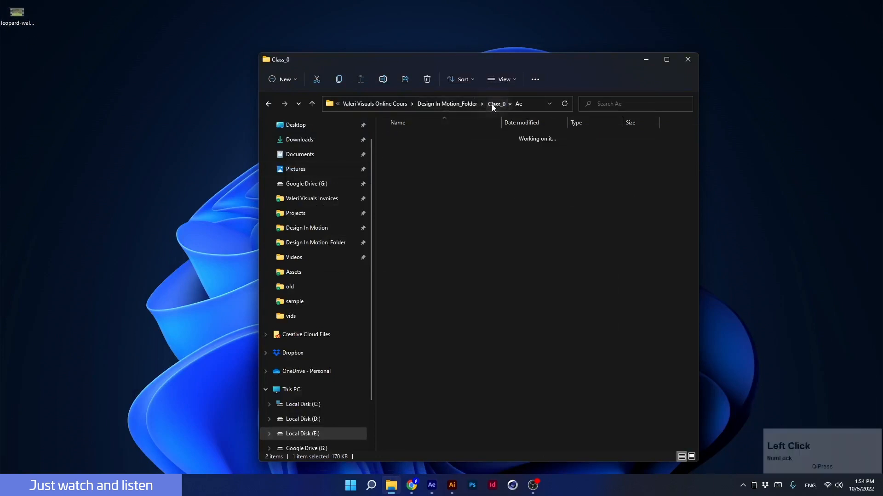
double_click(417, 166)
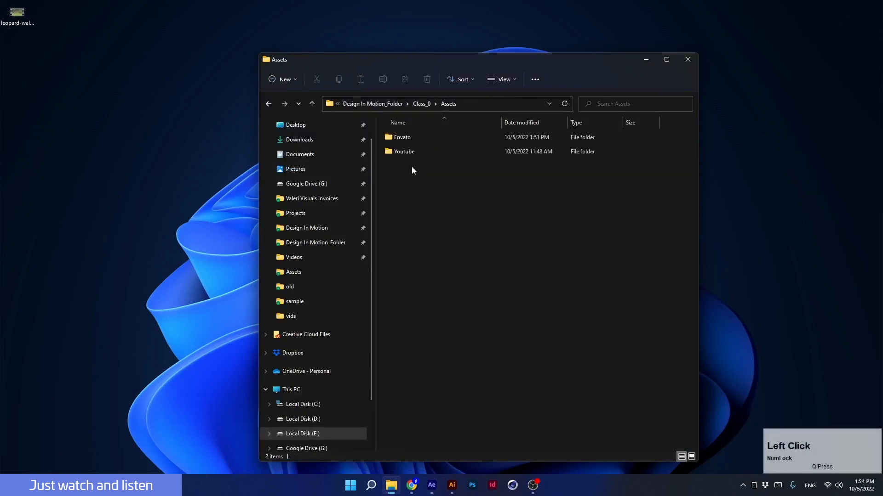
double_click(396, 137)
- Try to move the leopard video file from the desktop into the Envato folder
click(3, 4)
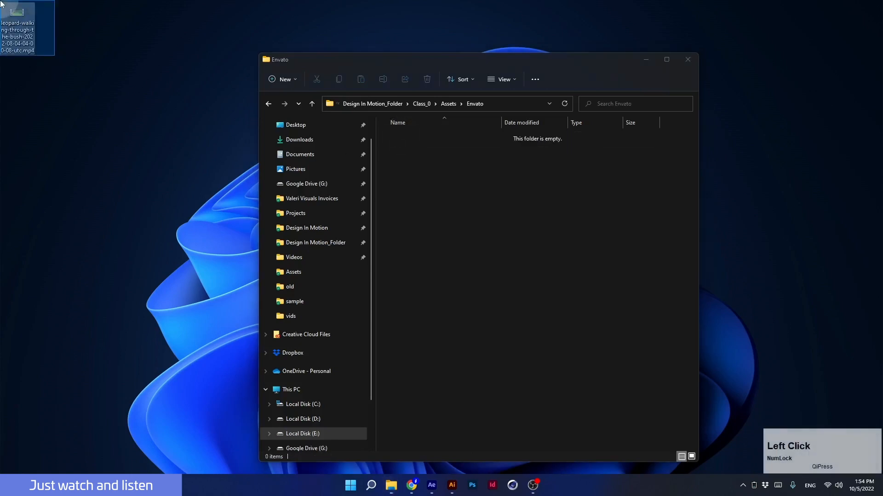
click(465, 206)
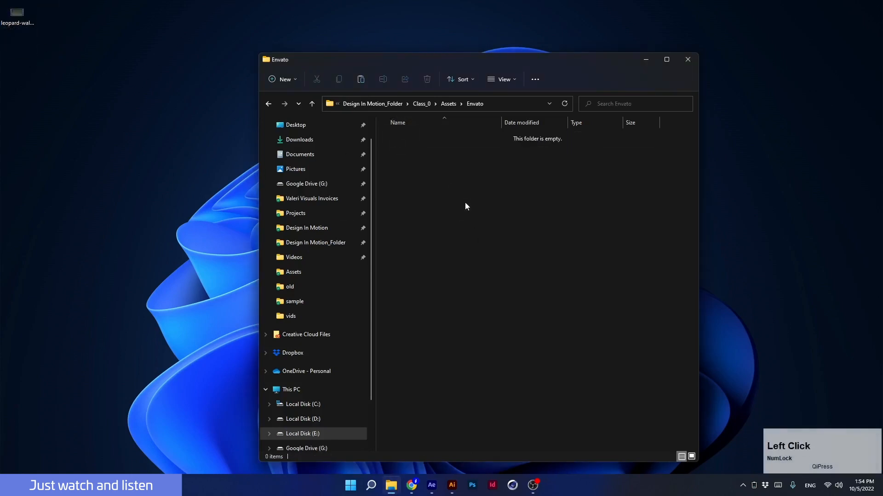
key(ctrl+v)
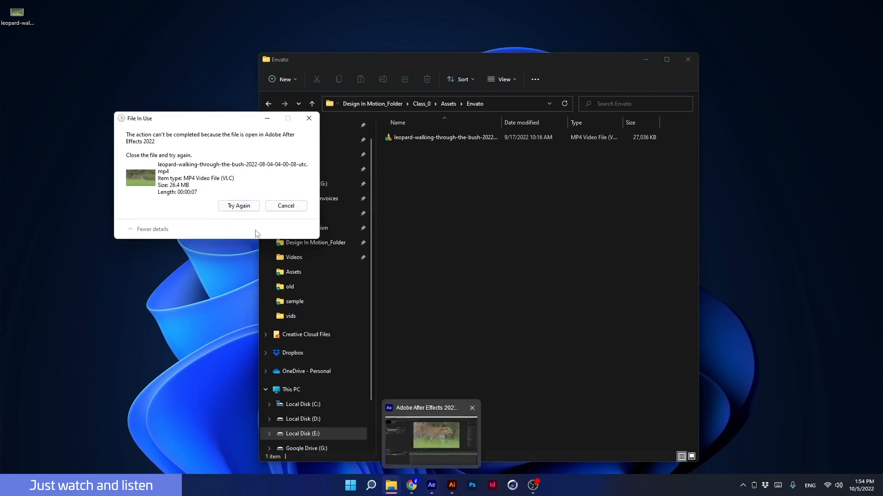
click(238, 206)
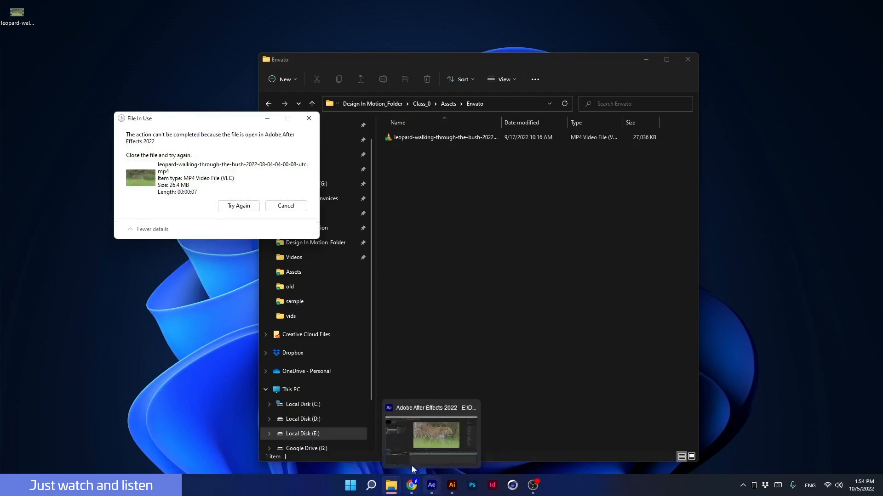
click(310, 119)
click(310, 118)
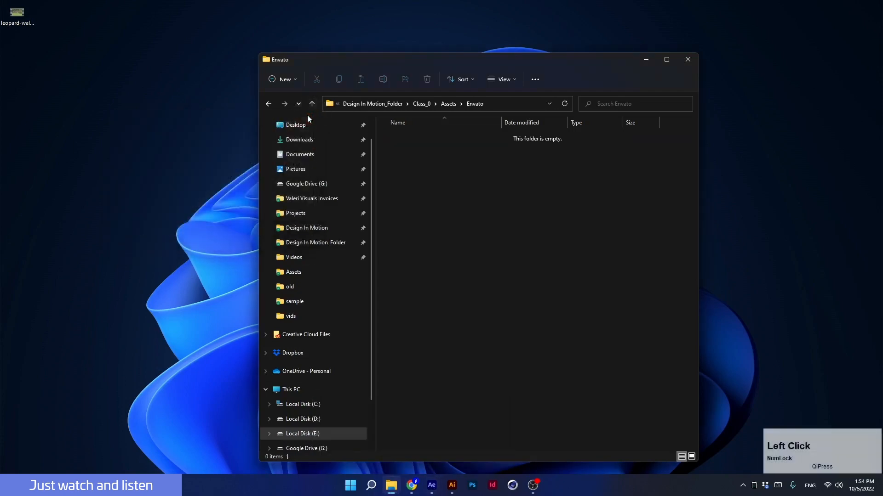
- Return to After Effects, save the Class_0_v01 project and close the program
click(432, 485)
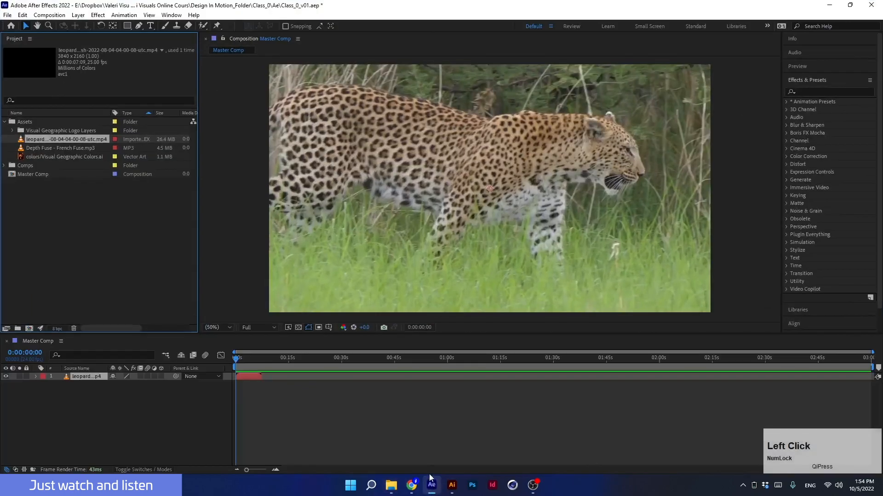
click(122, 419)
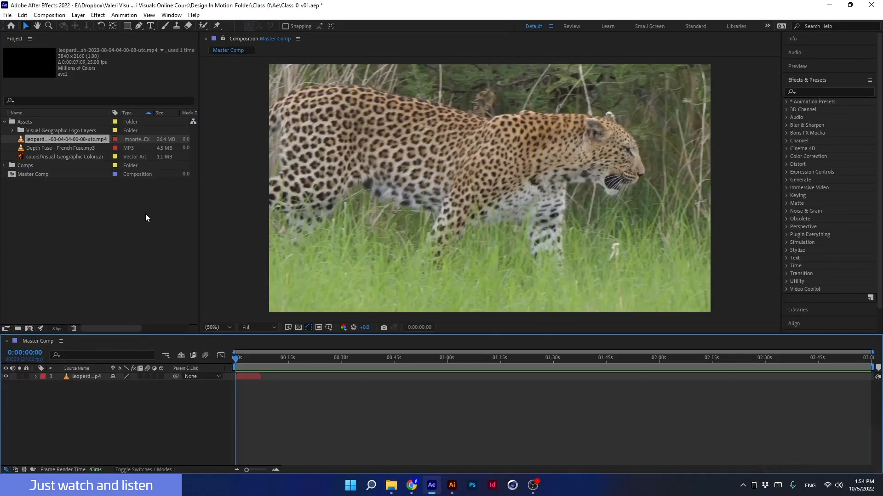
key(ctrl+s)
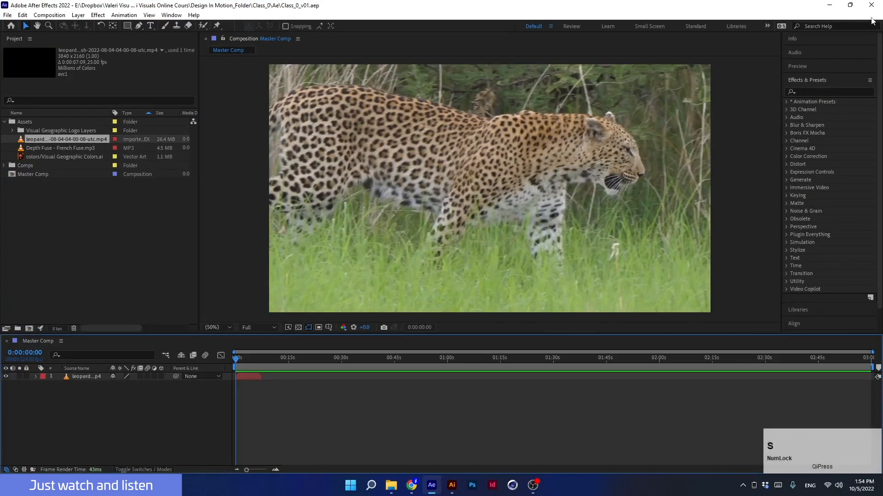
click(872, 7)
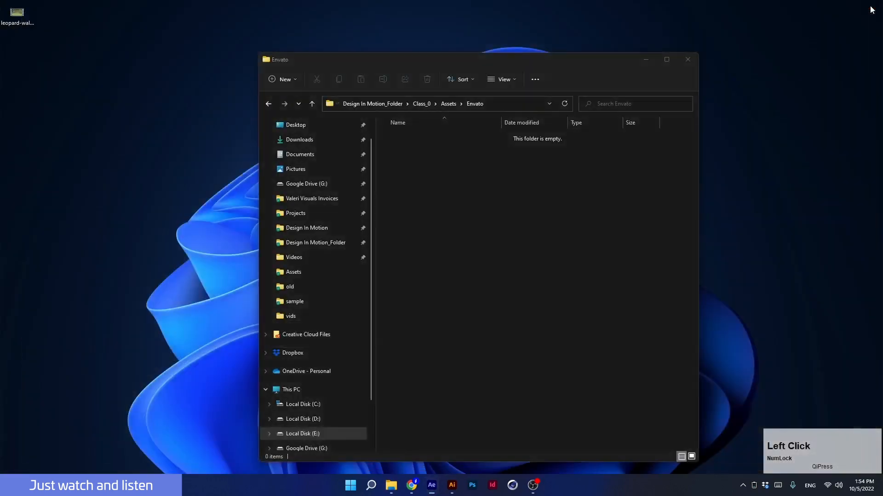
- Move the leopard video file from the desktop into Class_0's Assets > Envato folder
click(18, 17)
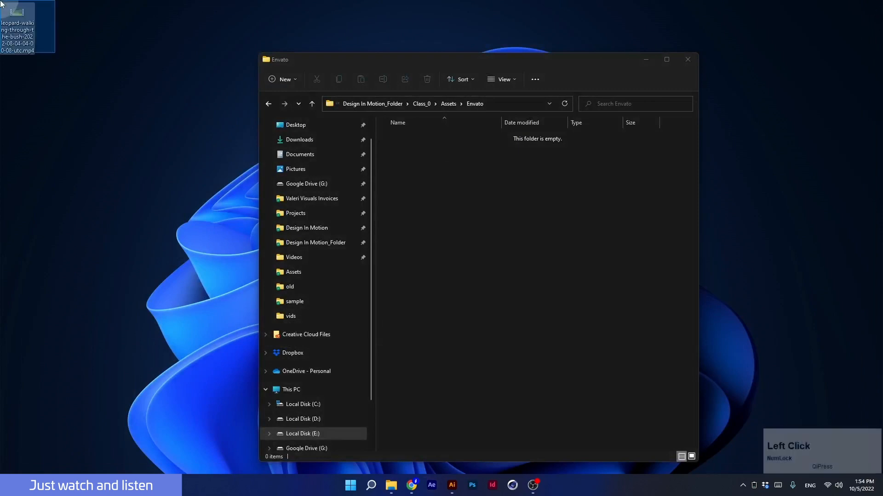
key(ctrl+x)
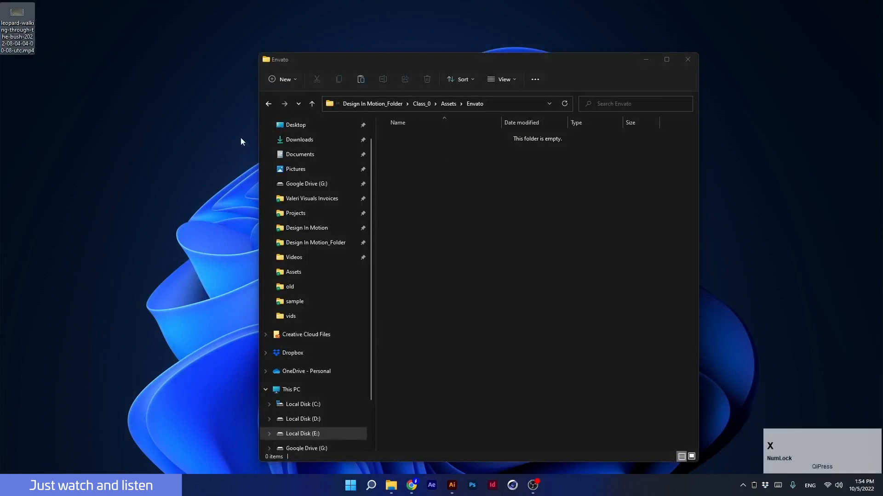
click(438, 178)
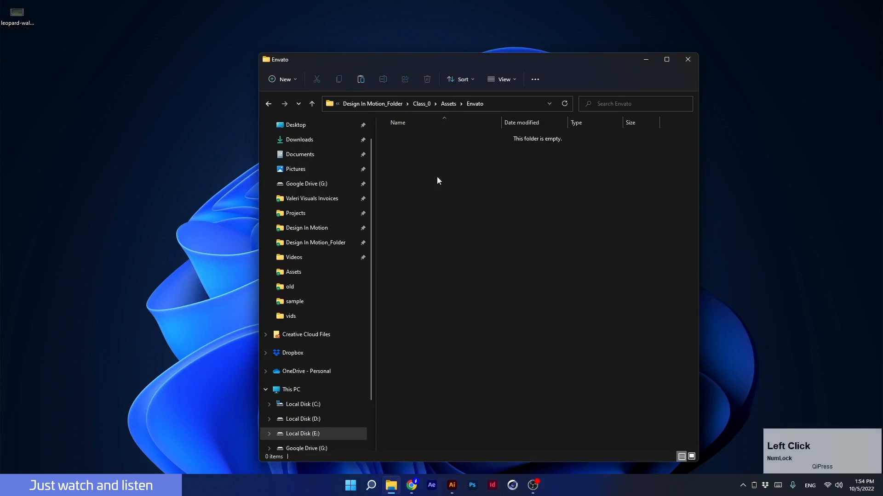
key(ctrl+v)
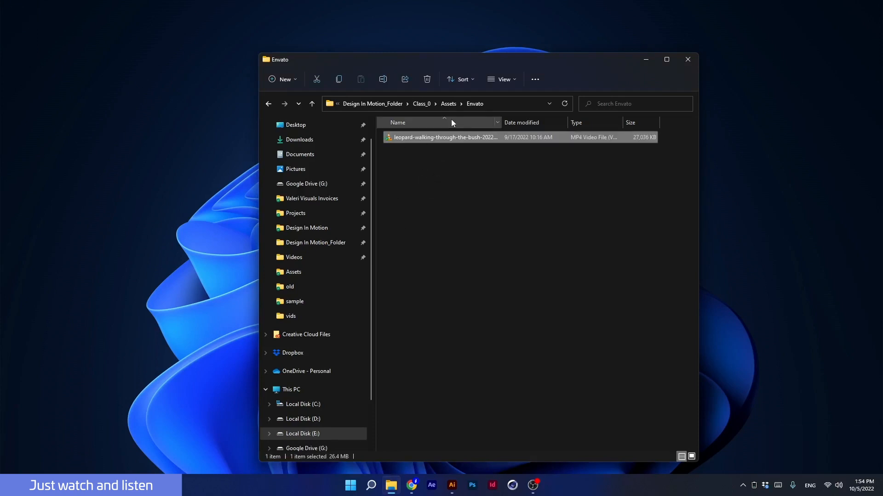
- Open Class_0_v01.aep from Class_0's Ae folder in After Effects and dismiss the missing-file warning
click(419, 103)
double_click(396, 137)
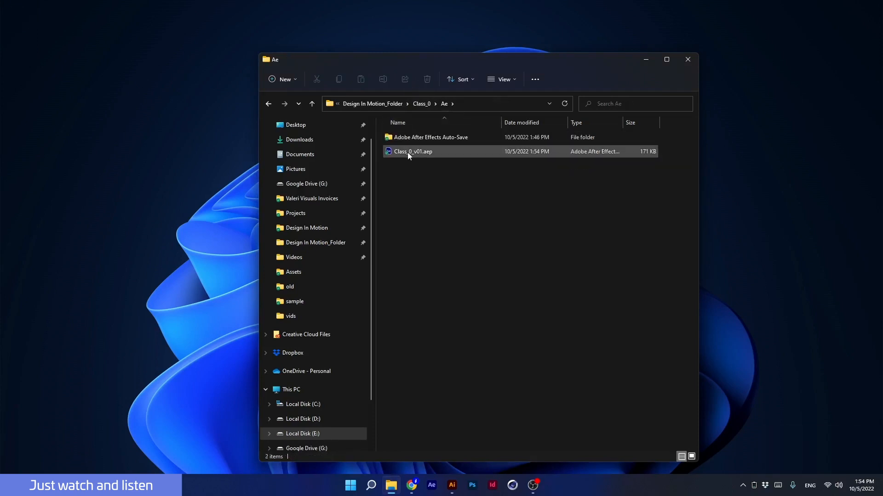
double_click(407, 153)
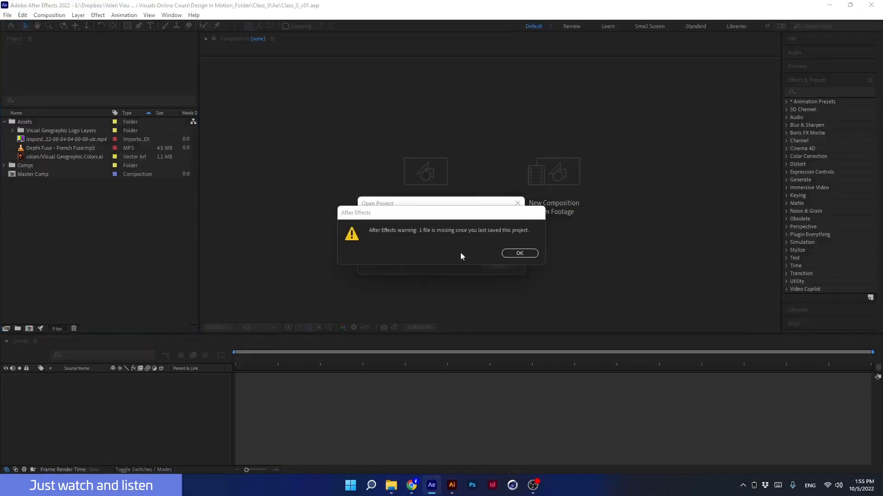
click(519, 253)
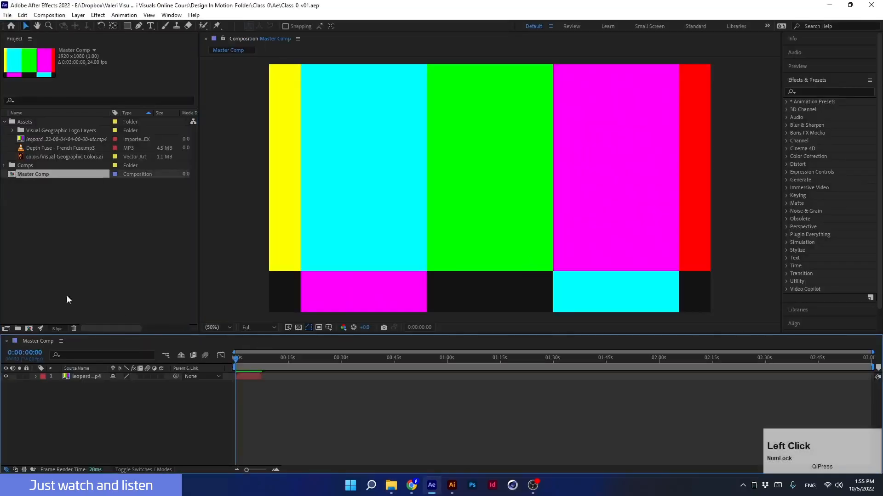
- Relink the missing leopard footage to its video file in Design In Motion_Folder > Class_0 > Assets > Envato, and save the project
click(35, 139)
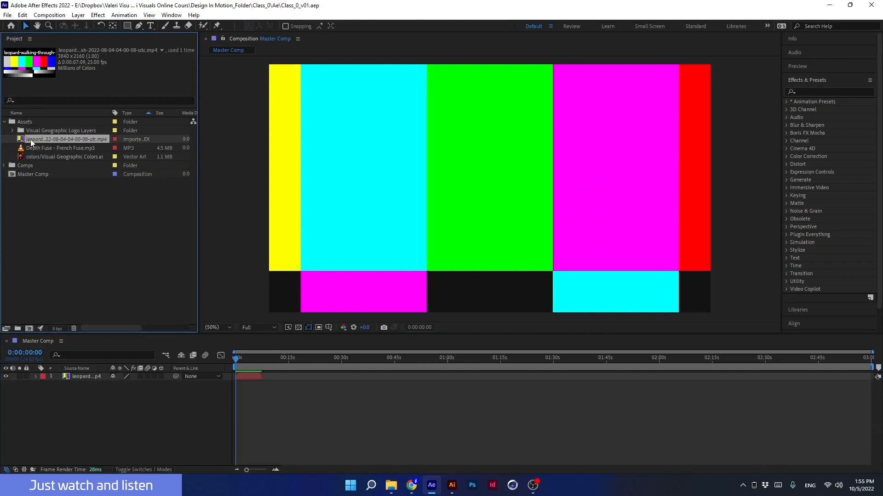
double_click(32, 138)
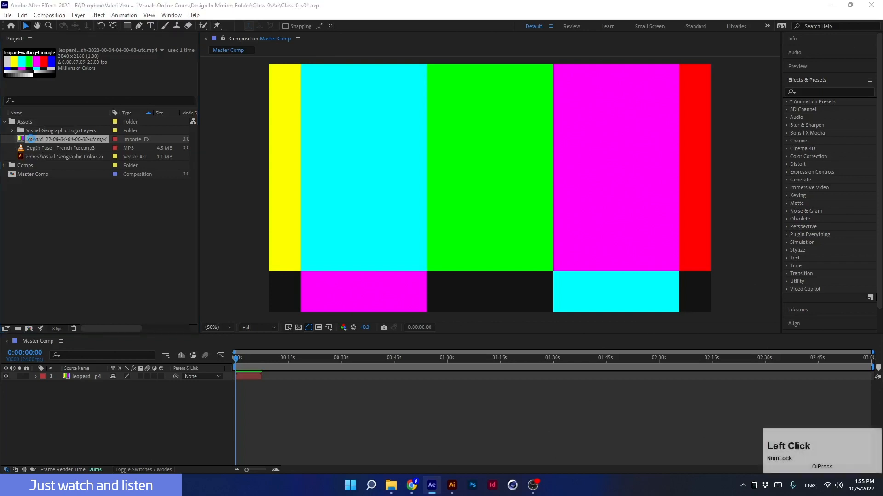
scroll(211, 200, up, 2)
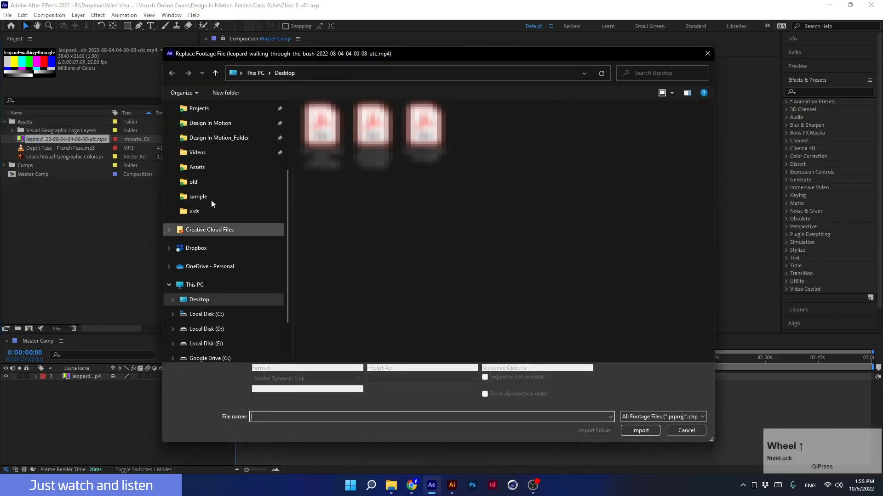
click(208, 140)
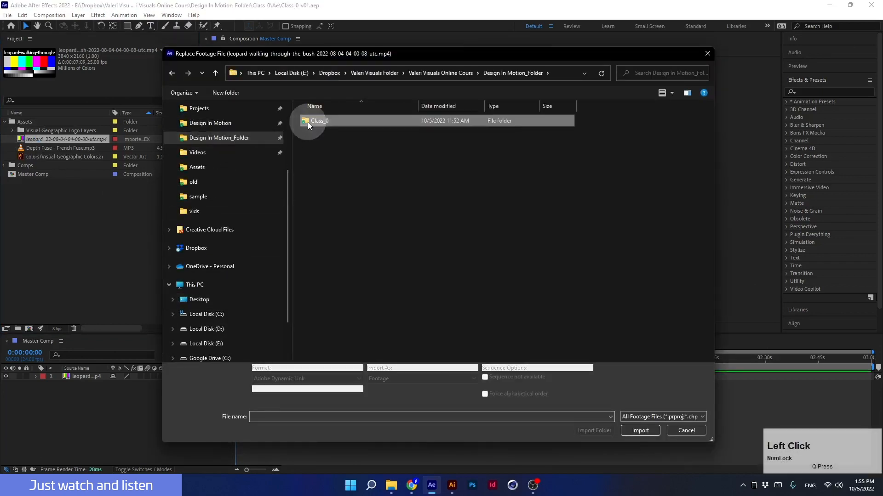
double_click(308, 122)
click(321, 152)
double_click(322, 150)
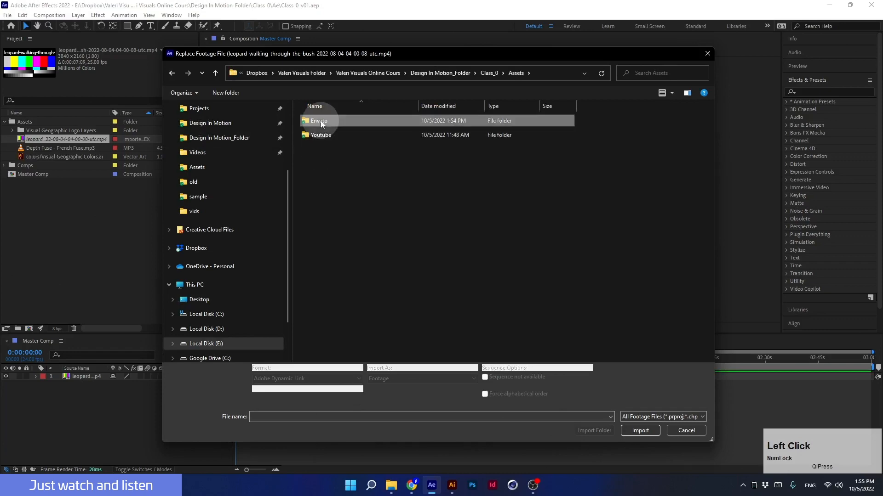
double_click(321, 121)
click(319, 134)
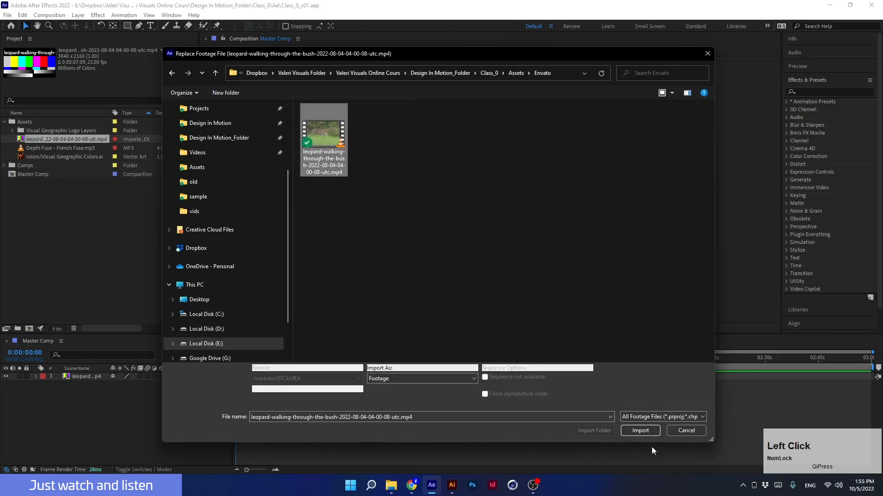
click(649, 431)
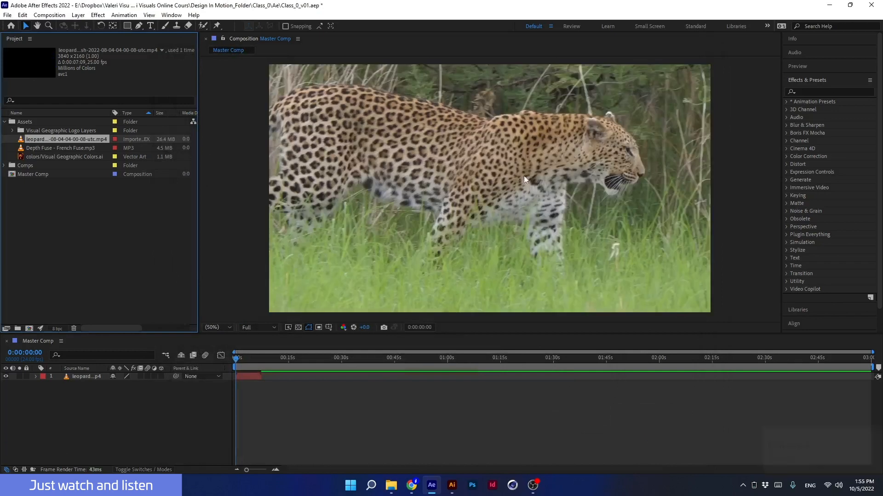
key(ctrl+s)
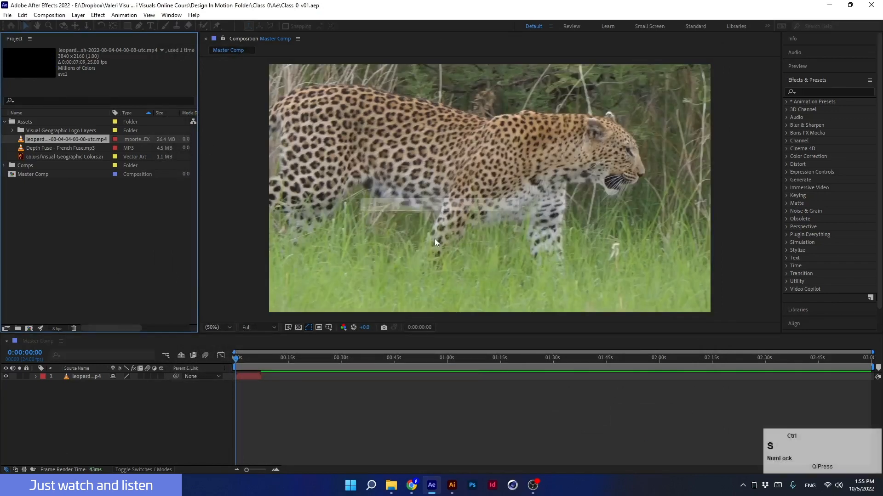